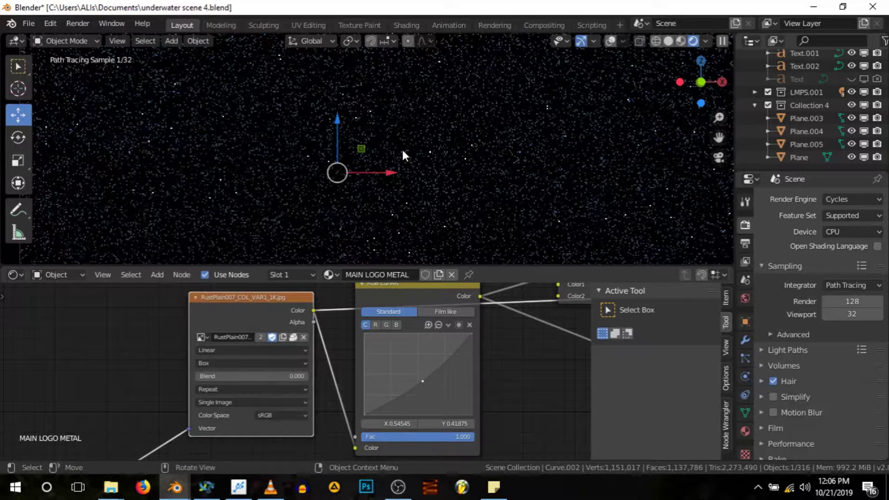
Show the World shader nodes and disconnect the link feeding the World Output's Volume input.
{"action": "scroll", "coordinate": [403, 150], "scroll_direction": "down", "scroll_amount": 4}
{"action": "scroll", "coordinate": [402, 149], "scroll_direction": "down", "scroll_amount": 1}
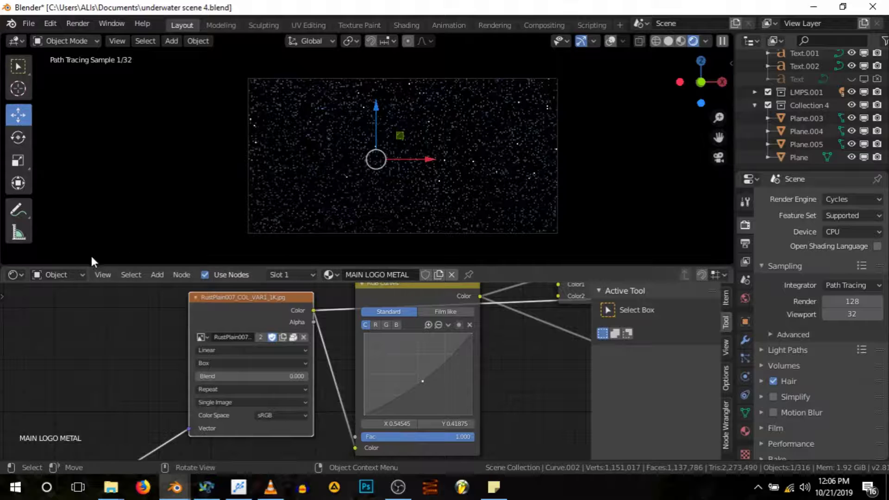
{"action": "left_click", "coordinate": [70, 273]}
{"action": "left_click", "coordinate": [67, 305]}
{"action": "scroll", "coordinate": [182, 341], "scroll_direction": "down", "scroll_amount": 5}
{"action": "scroll", "coordinate": [513, 335], "scroll_direction": "up", "scroll_amount": 5}
{"action": "left_click_drag", "start_coordinate": [515, 328], "coordinate": [357, 299]}
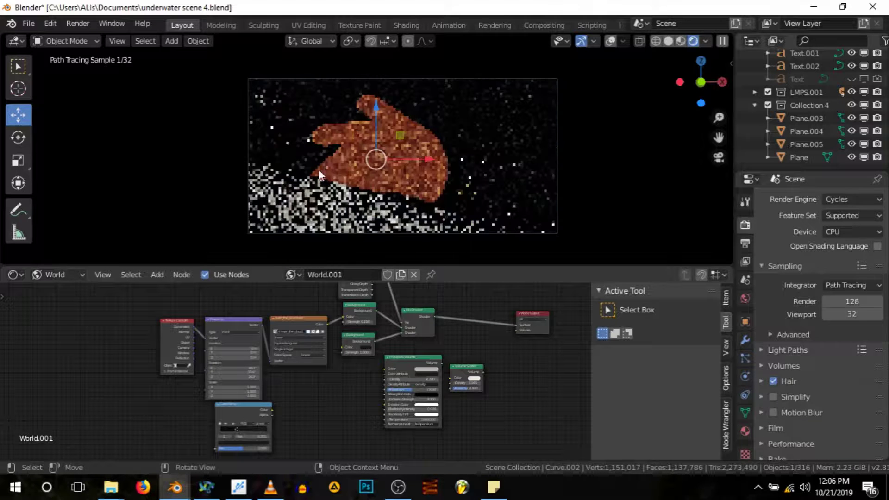
Hide the viewport gizmos and enable Render Region with Crop to Render Region in the output dimensions.
{"action": "scroll", "coordinate": [414, 140], "scroll_direction": "up", "scroll_amount": 1}
{"action": "scroll", "coordinate": [414, 140], "scroll_direction": "up", "scroll_amount": 3}
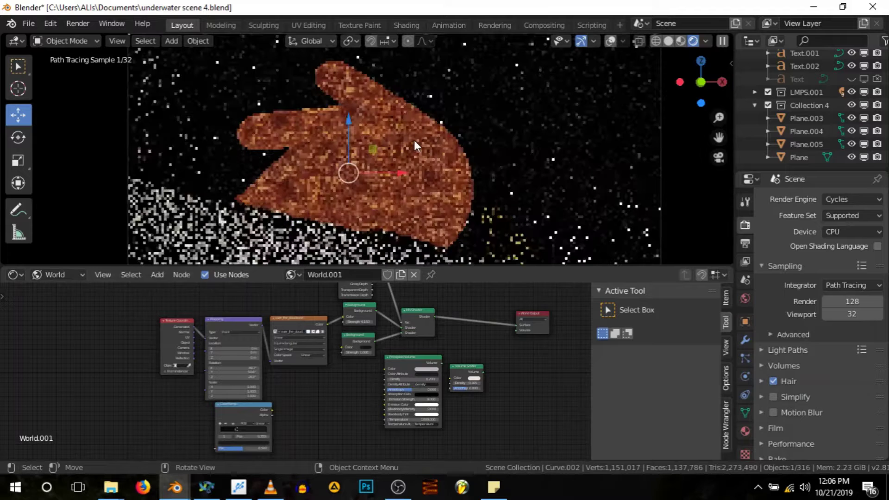
{"action": "scroll", "coordinate": [411, 141], "scroll_direction": "down", "scroll_amount": 3}
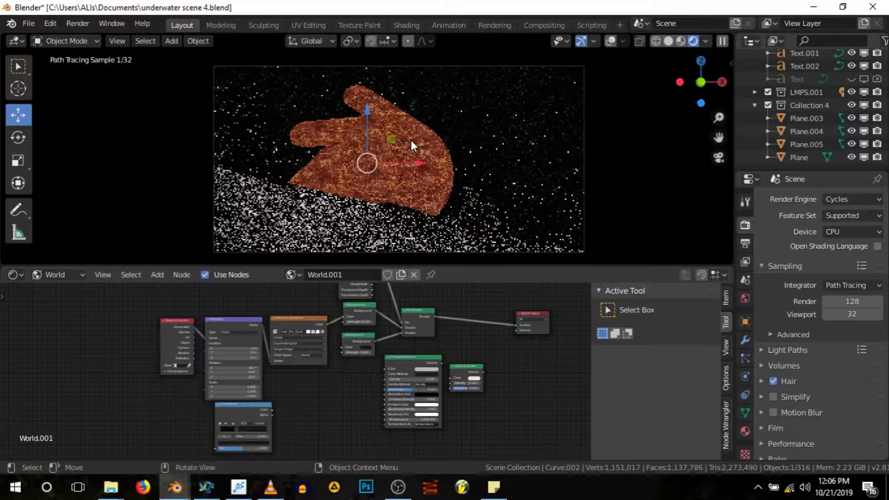
{"action": "left_click", "coordinate": [581, 41]}
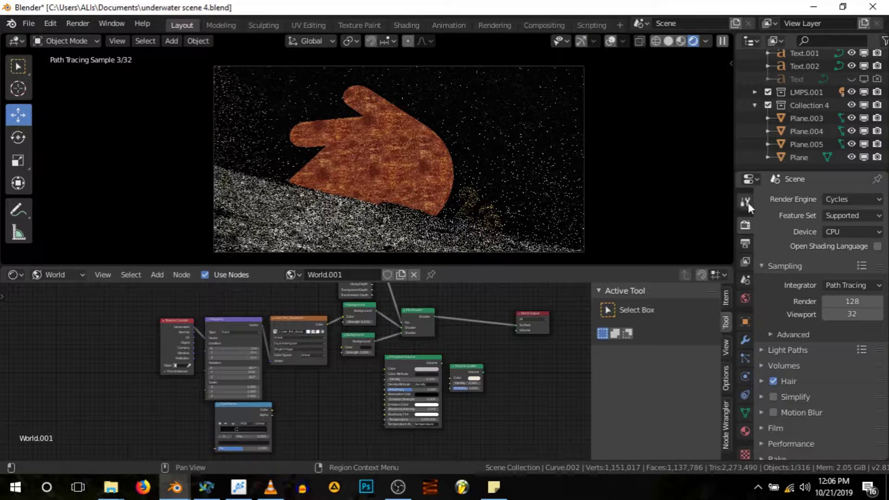
{"action": "left_click", "coordinate": [744, 244]}
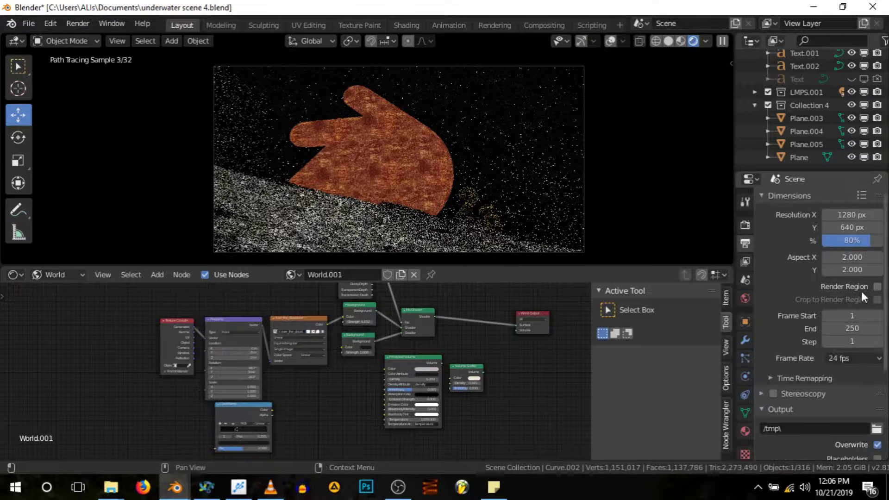
{"action": "left_click", "coordinate": [877, 286]}
{"action": "left_click", "coordinate": [877, 300]}
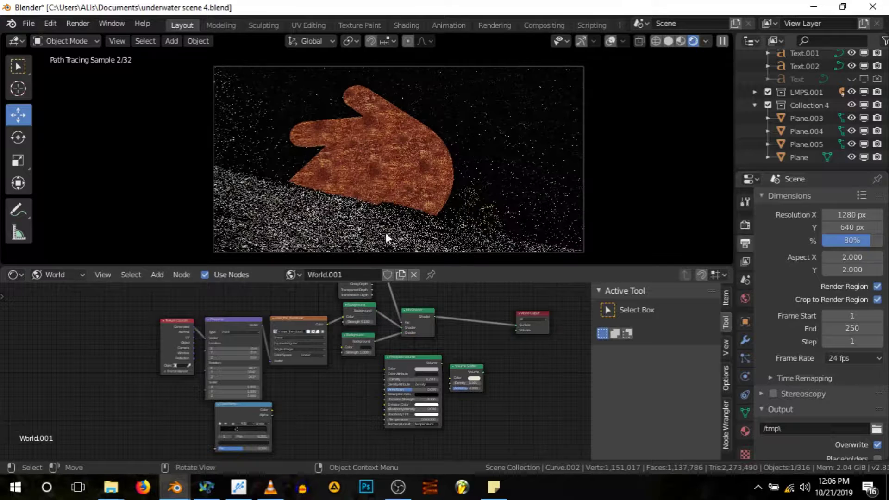
Select the camera and show the viewport overlays and gizmos.
{"action": "scroll", "coordinate": [787, 93], "scroll_direction": "up", "scroll_amount": 3}
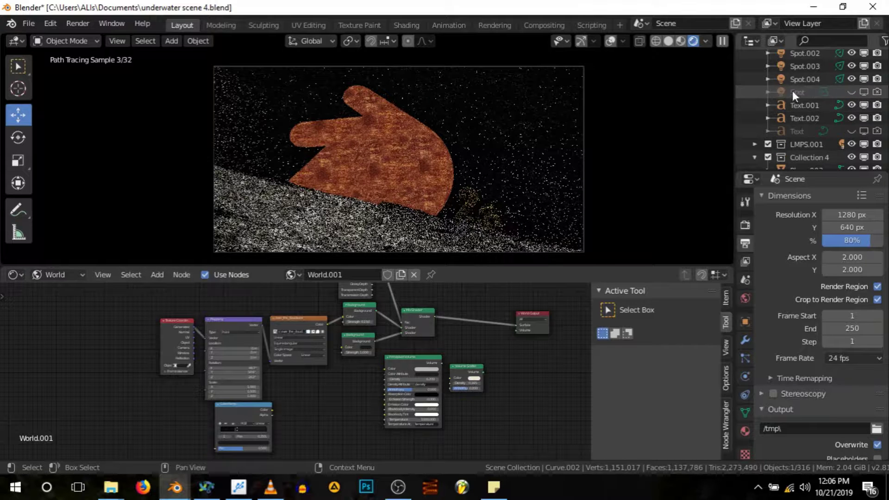
{"action": "left_click", "coordinate": [546, 69]}
{"action": "left_click", "coordinate": [610, 40]}
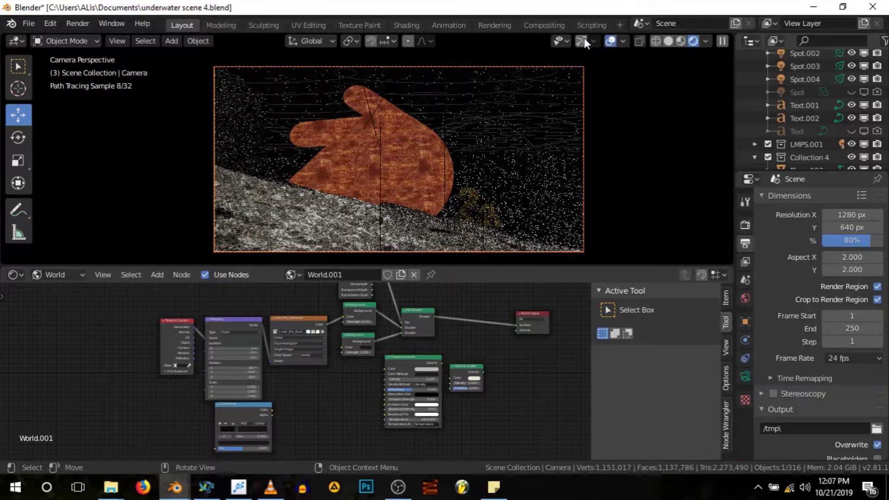
{"action": "left_click", "coordinate": [584, 38]}
Shrink the camera's render region to frame only the hand-shaped logo, and hide the gizmos and overlays.
{"action": "left_click_drag", "start_coordinate": [217, 69], "coordinate": [282, 84]}
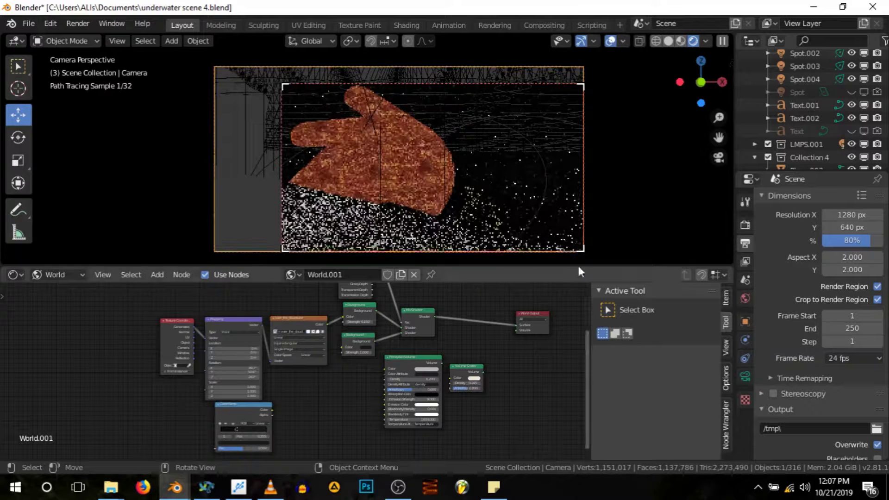
{"action": "left_click_drag", "start_coordinate": [581, 247], "coordinate": [455, 222]}
{"action": "scroll", "coordinate": [361, 155], "scroll_direction": "up", "scroll_amount": 1}
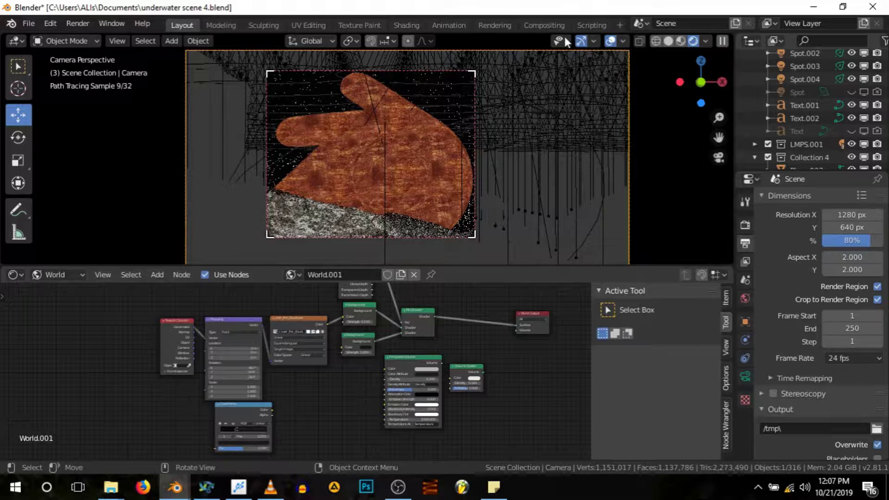
{"action": "left_click", "coordinate": [582, 41]}
{"action": "left_click", "coordinate": [610, 42]}
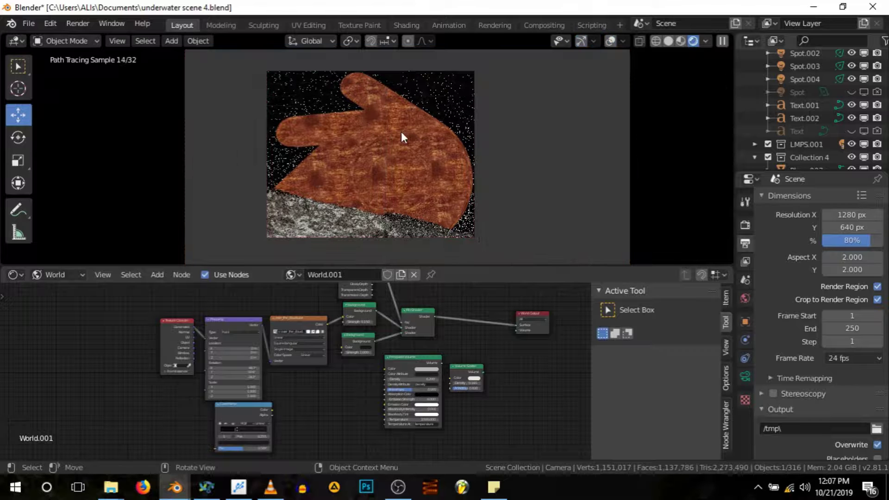
Select the hand-shaped logo and show the object shader nodes of its MAIN LOGO METAL material.
{"action": "left_click", "coordinate": [417, 162]}
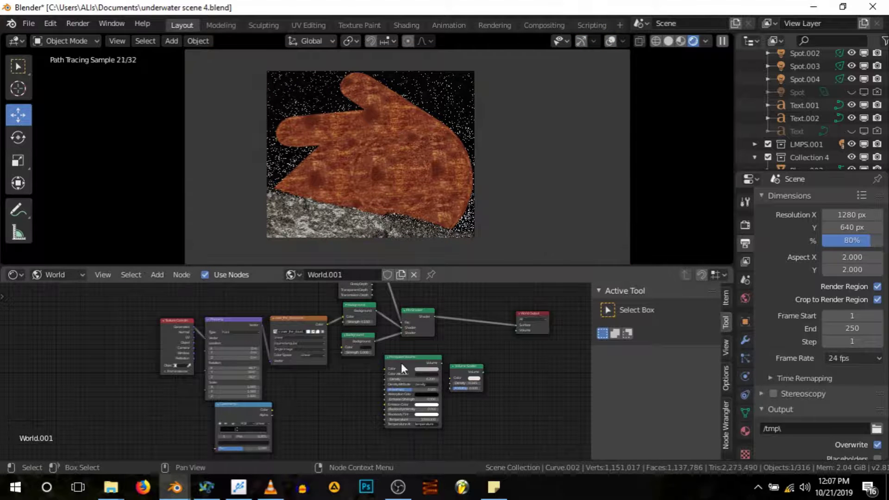
{"action": "left_click", "coordinate": [60, 273]}
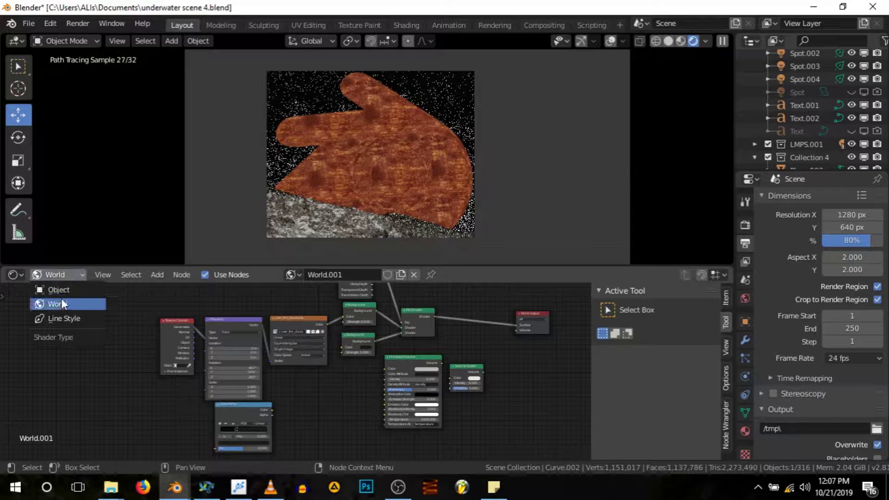
{"action": "left_click", "coordinate": [66, 289]}
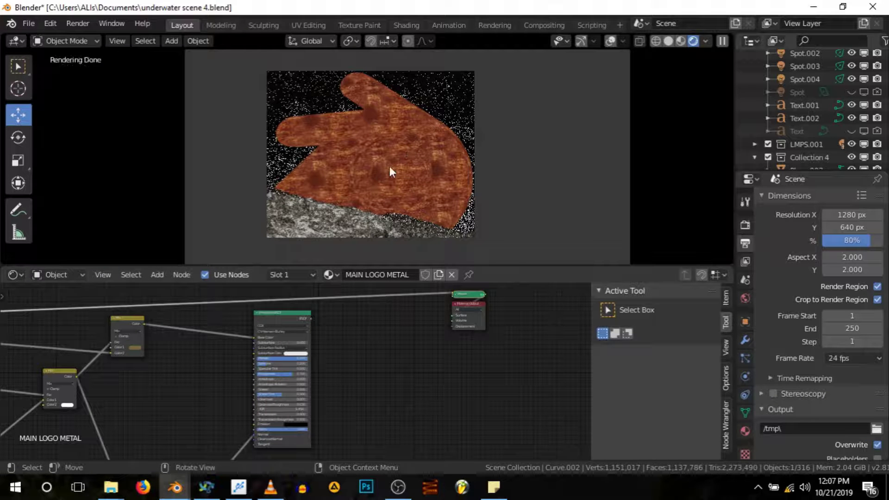
Examine the MAIN LOGO METAL node network from the Principled BSDF back to the rust image texture and the Mapping node's scale values.
{"action": "scroll", "coordinate": [373, 318], "scroll_direction": "down", "scroll_amount": 4}
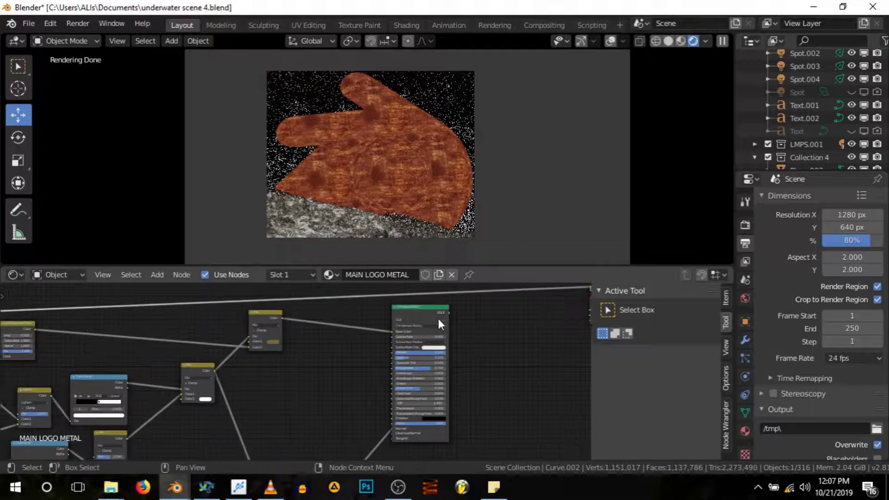
{"action": "middle_click_drag", "start_coordinate": [133, 357], "coordinate": [288, 348]}
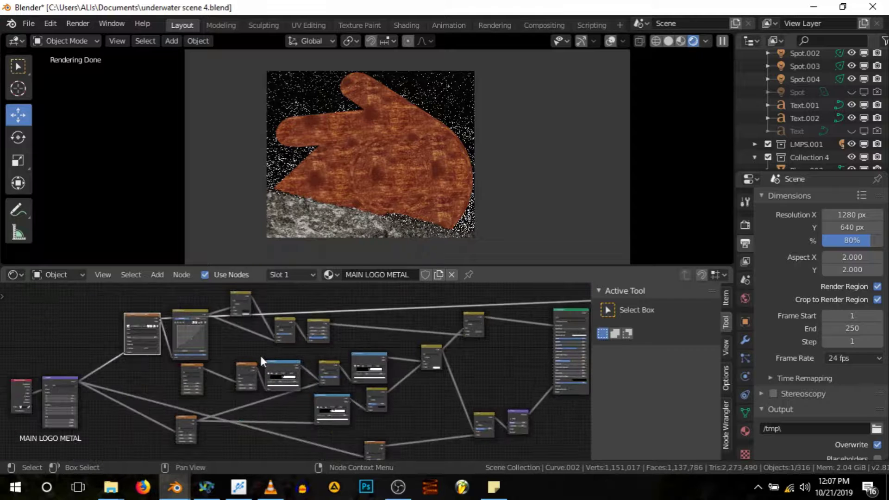
{"action": "middle_click_drag", "start_coordinate": [161, 359], "coordinate": [210, 353]}
{"action": "scroll", "coordinate": [207, 321], "scroll_direction": "up", "scroll_amount": 4}
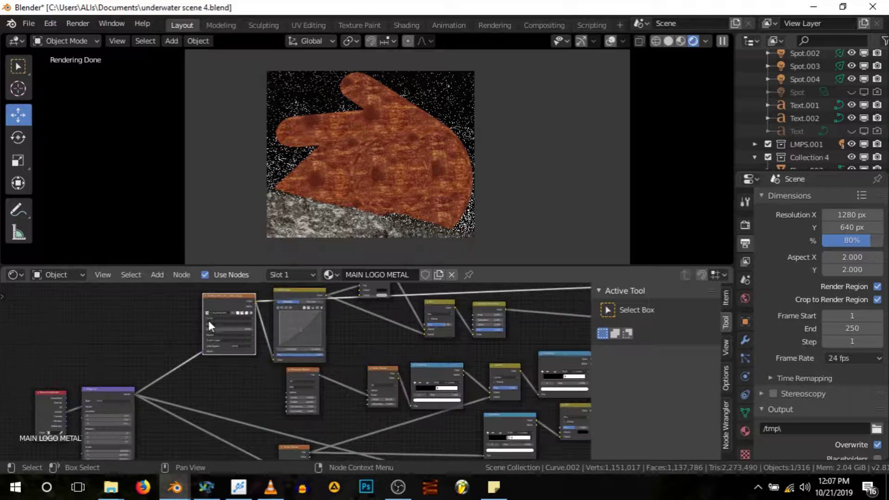
{"action": "middle_click_drag", "start_coordinate": [279, 386], "coordinate": [320, 354]}
{"action": "scroll", "coordinate": [159, 399], "scroll_direction": "up", "scroll_amount": 6}
{"action": "middle_click_drag", "start_coordinate": [138, 407], "coordinate": [183, 389]}
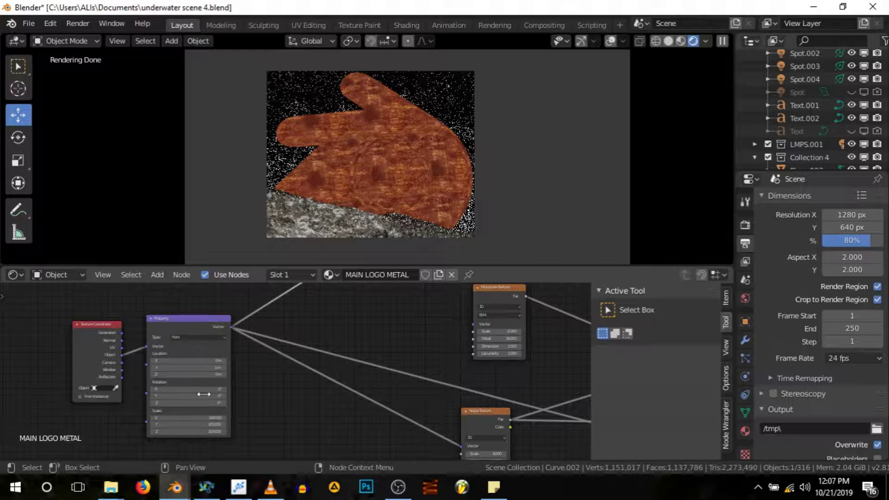
{"action": "scroll", "coordinate": [213, 433], "scroll_direction": "up", "scroll_amount": 3}
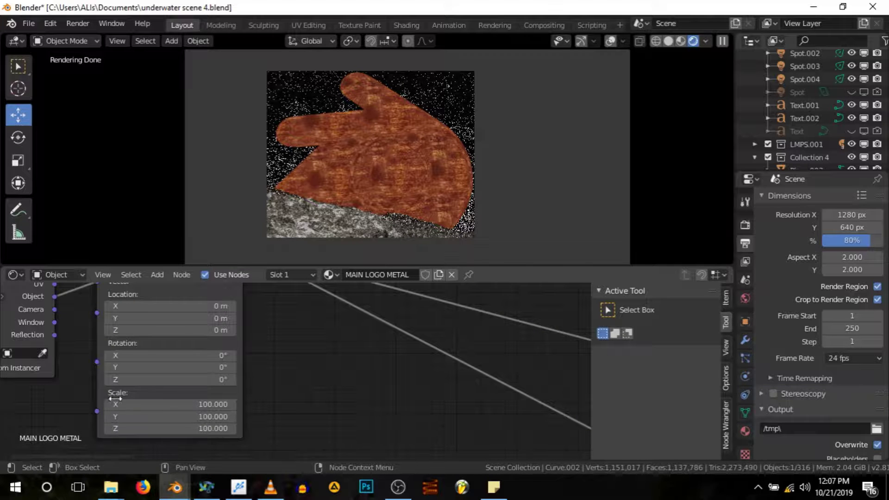
{"action": "mouse_move", "coordinate": [214, 356]}
{"action": "middle_mouse_down"}
{"action": "mouse_move", "coordinate": [221, 387]}
{"action": "mouse_move", "coordinate": [223, 347]}
{"action": "middle_mouse_up"}
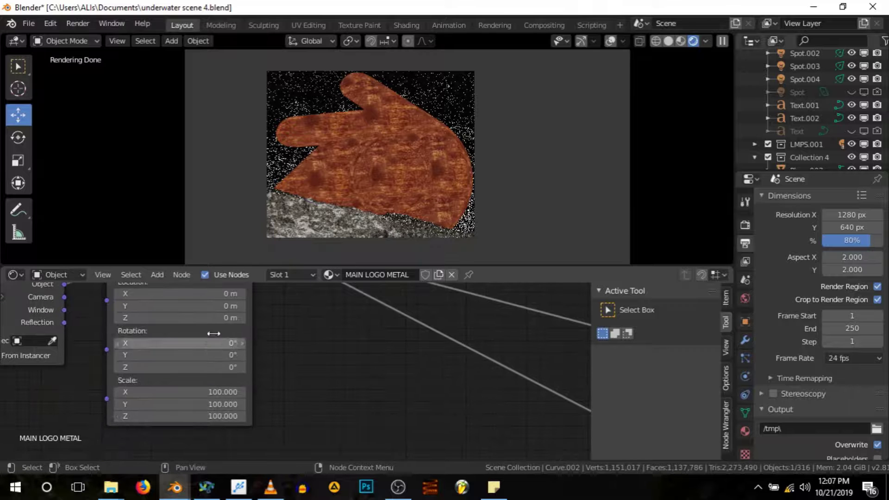
{"action": "scroll", "coordinate": [211, 394], "scroll_direction": "down", "scroll_amount": 1}
{"action": "middle_click_drag", "start_coordinate": [234, 401], "coordinate": [159, 409]}
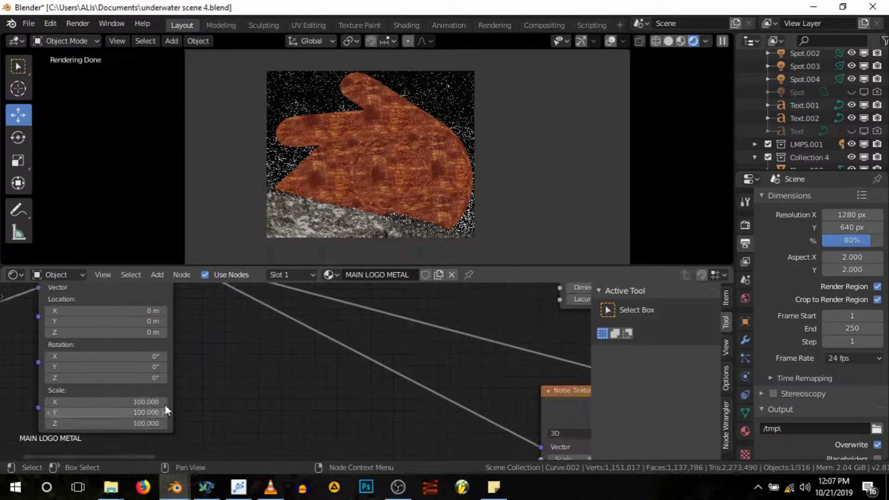
Preview the output of the RGB Curves node that follows the rust image texture.
{"action": "scroll", "coordinate": [172, 402], "scroll_direction": "down", "scroll_amount": 3}
{"action": "middle_click_drag", "start_coordinate": [293, 376], "coordinate": [250, 388]}
{"action": "scroll", "coordinate": [251, 316], "scroll_direction": "up", "scroll_amount": 1}
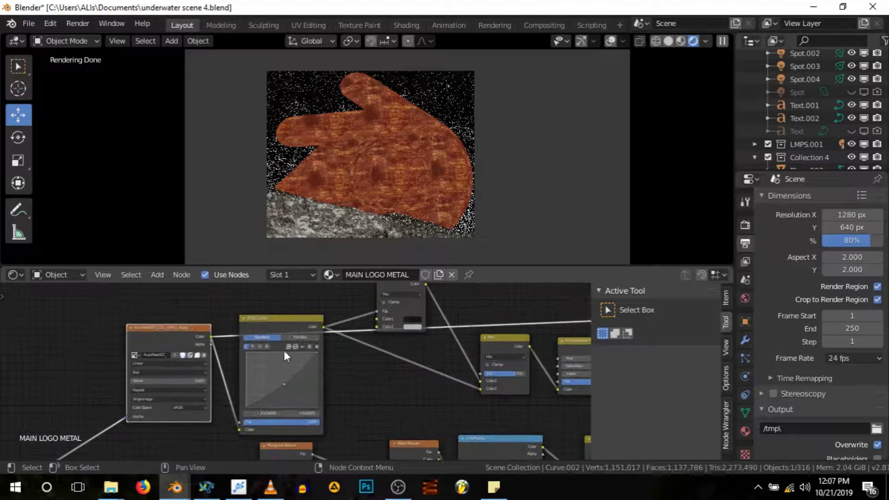
{"action": "left_click", "coordinate": [277, 324], "text": "ctrl+shift"}
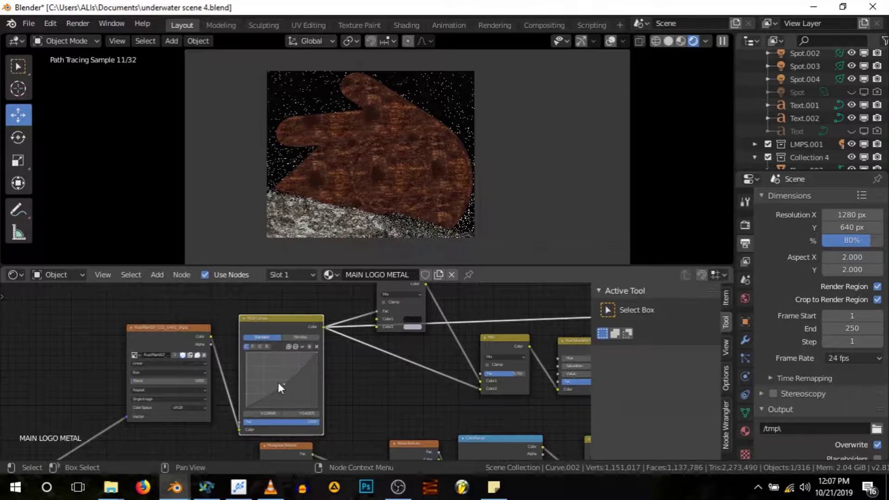
Preview the first Mix node, whose factor comes from the RGB Curves, and inspect its Color1 and Color2.
{"action": "scroll", "coordinate": [289, 388], "scroll_direction": "down", "scroll_amount": 4}
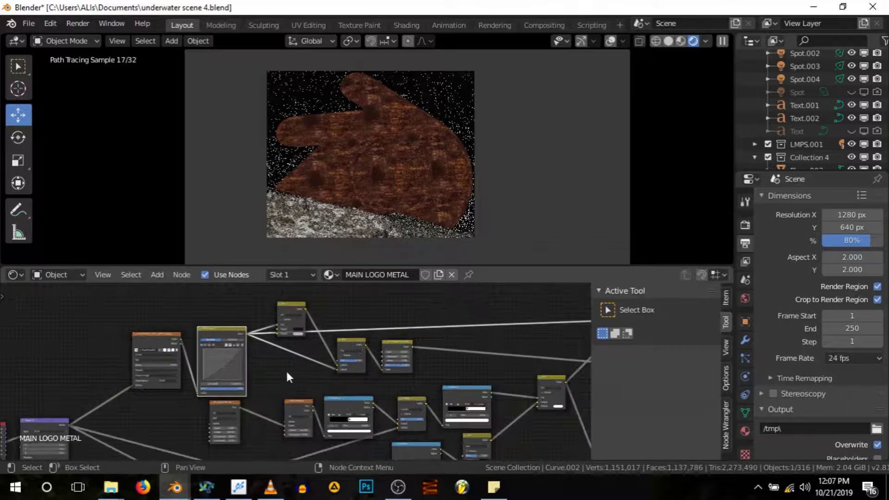
{"action": "scroll", "coordinate": [285, 389], "scroll_direction": "up", "scroll_amount": 4}
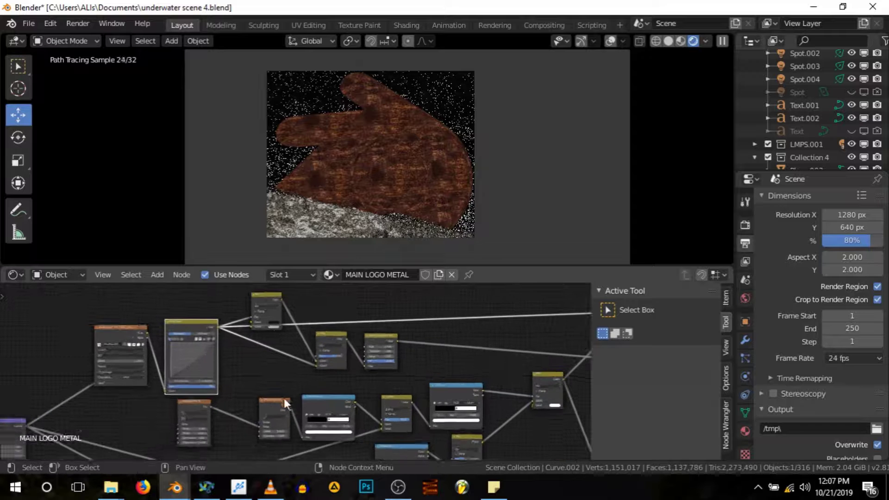
{"action": "scroll", "coordinate": [258, 331], "scroll_direction": "up", "scroll_amount": 4}
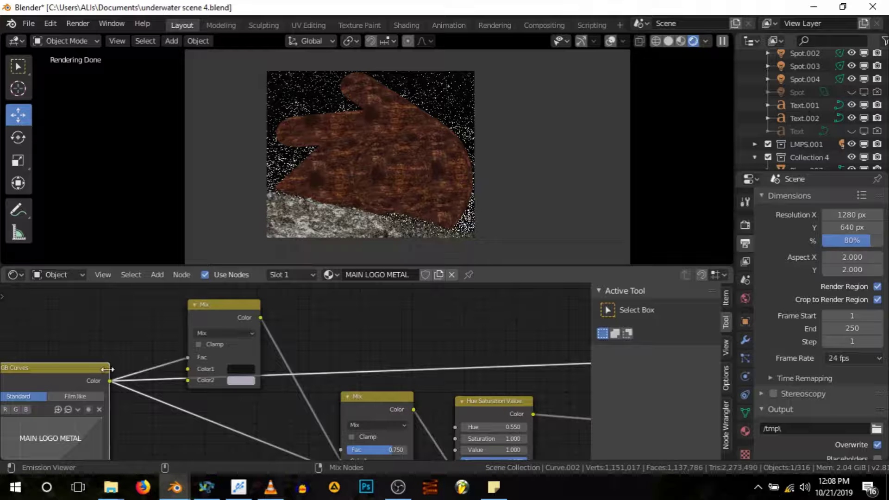
{"action": "middle_click_drag", "start_coordinate": [151, 384], "coordinate": [205, 351]}
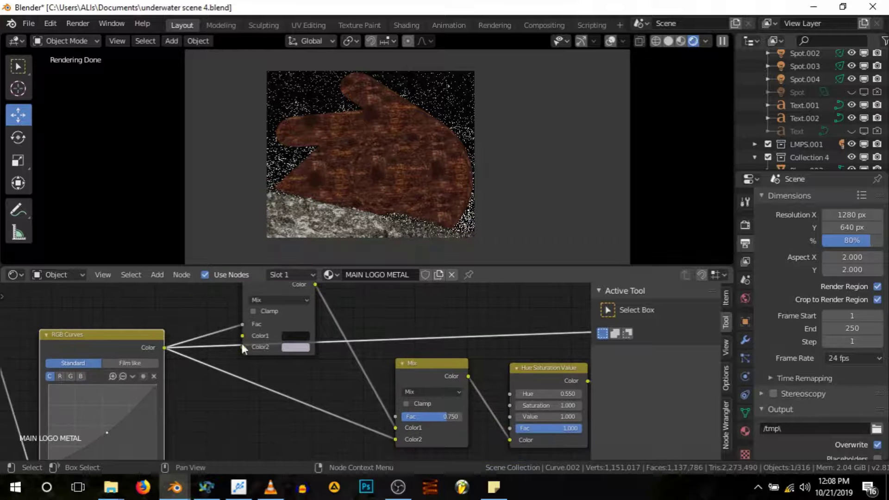
{"action": "middle_click_drag", "start_coordinate": [280, 335], "coordinate": [224, 376]}
{"action": "left_click", "coordinate": [222, 319], "text": "ctrl+shift"}
{"action": "middle_click_drag", "start_coordinate": [280, 375], "coordinate": [265, 338]}
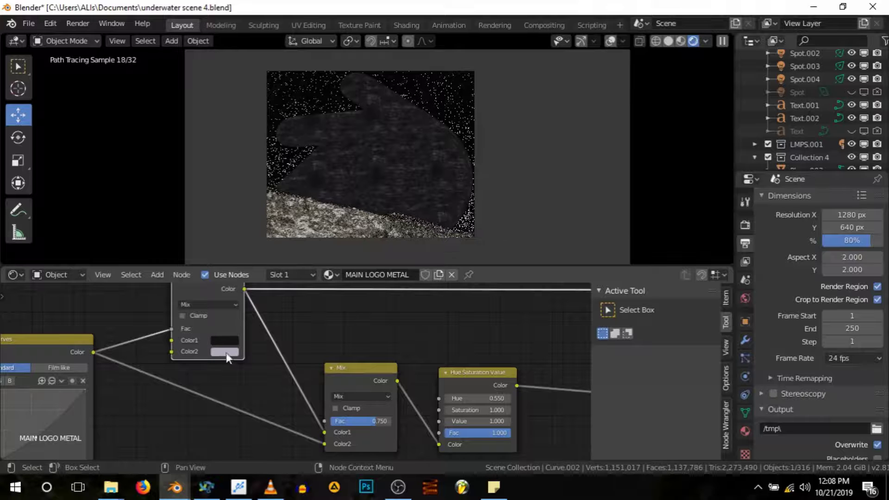
{"action": "middle_click_drag", "start_coordinate": [302, 388], "coordinate": [305, 364]}
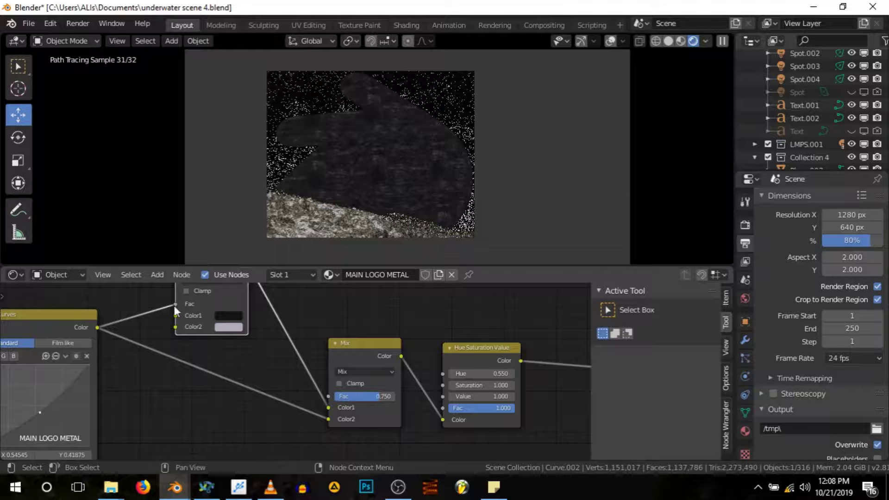
Preview the second Mix node, just before the Hue Saturation Value node, and inspect its Fac and colour inputs.
{"action": "middle_click_drag", "start_coordinate": [56, 358], "coordinate": [115, 350]}
{"action": "left_click", "coordinate": [423, 345], "text": "ctrl+shift"}
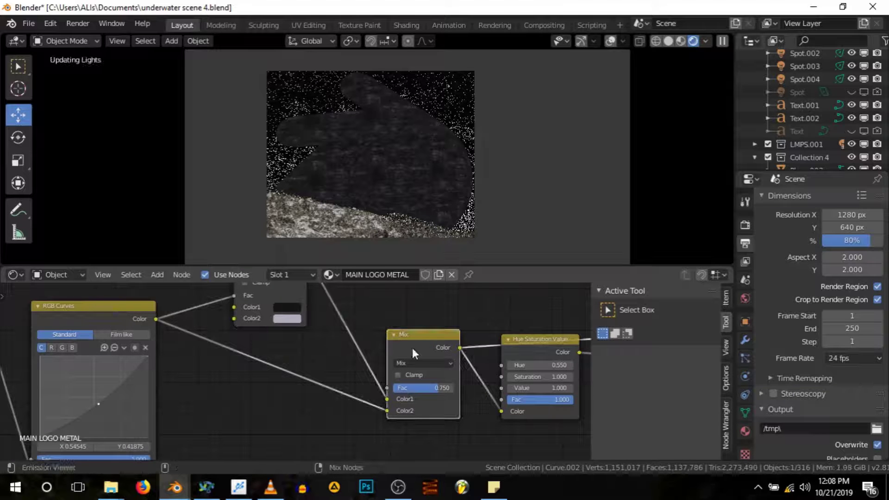
{"action": "middle_click_drag", "start_coordinate": [396, 369], "coordinate": [321, 389]}
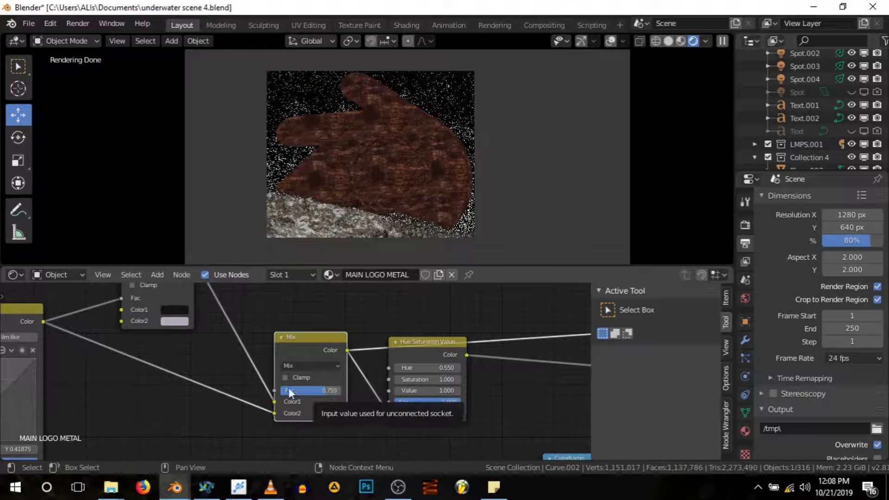
{"action": "scroll", "coordinate": [260, 368], "scroll_direction": "down", "scroll_amount": 1}
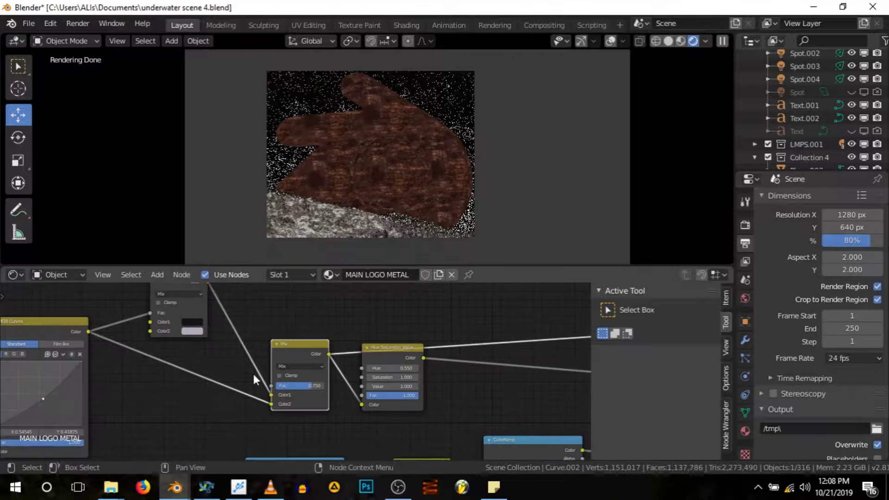
{"action": "middle_click_drag", "start_coordinate": [212, 378], "coordinate": [246, 372]}
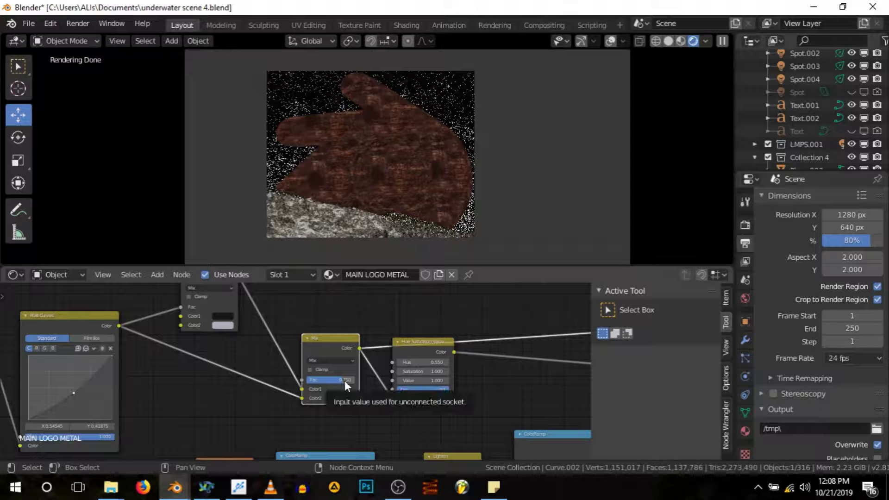
{"action": "middle_click_drag", "start_coordinate": [342, 389], "coordinate": [288, 390]}
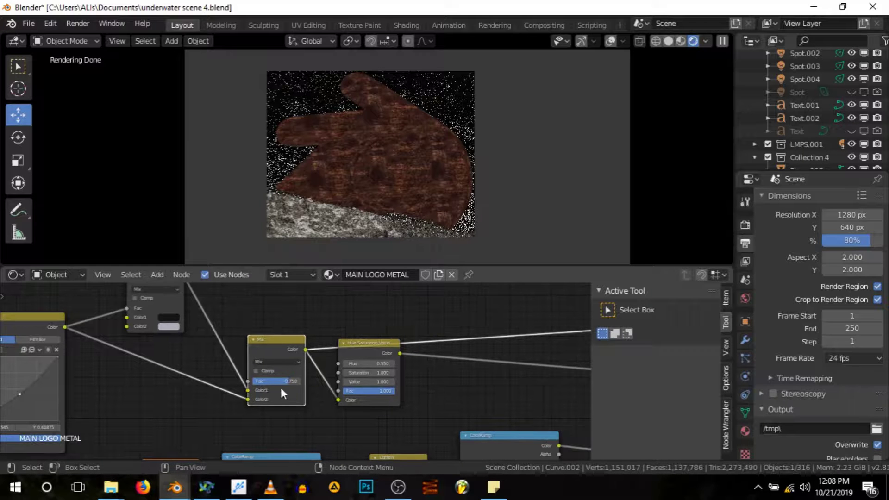
Trace the Hue Saturation Value node's link towards the Principled BSDF and preview the Hue Saturation Value output on the logo.
{"action": "scroll", "coordinate": [455, 388], "scroll_direction": "up", "scroll_amount": 8}
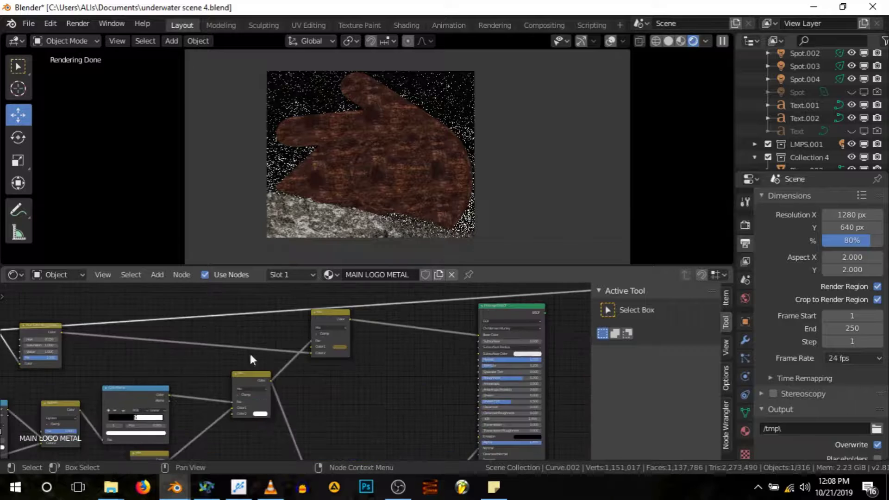
{"action": "scroll", "coordinate": [524, 325], "scroll_direction": "down", "scroll_amount": 8}
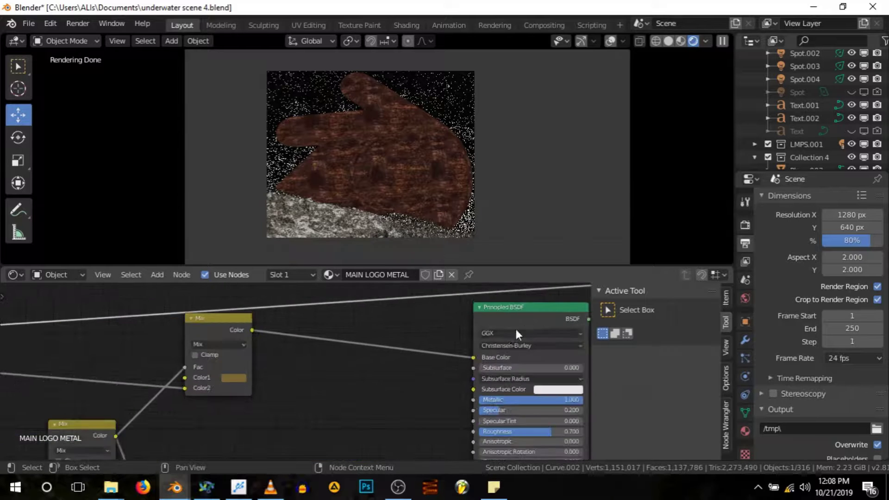
{"action": "scroll", "coordinate": [229, 328], "scroll_direction": "up", "scroll_amount": 3}
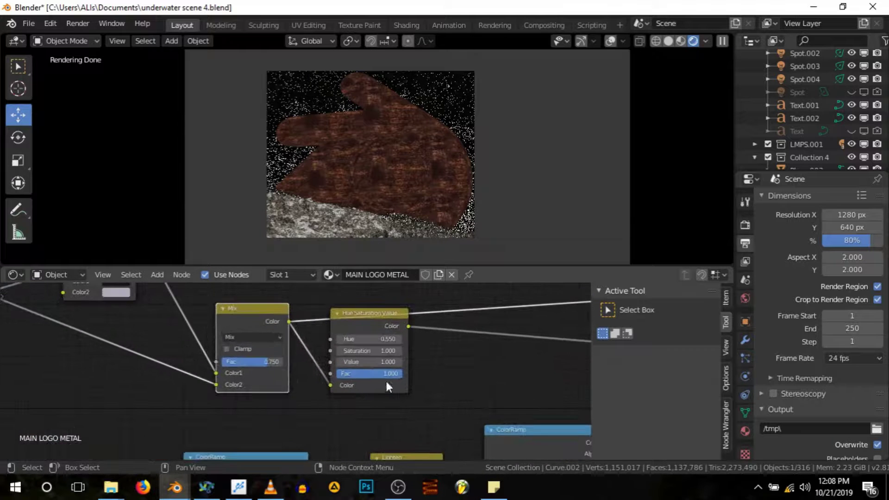
{"action": "middle_click_drag", "start_coordinate": [275, 364], "coordinate": [283, 364]}
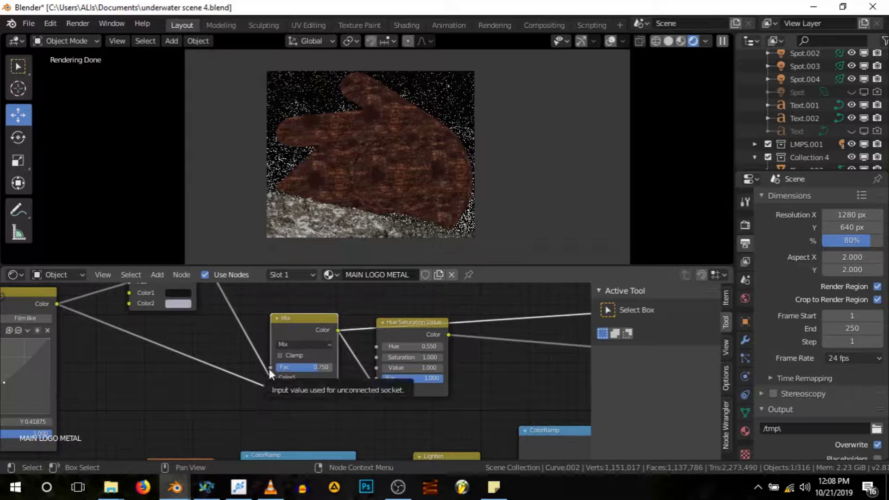
{"action": "left_click_drag", "start_coordinate": [399, 330], "coordinate": [404, 324]}
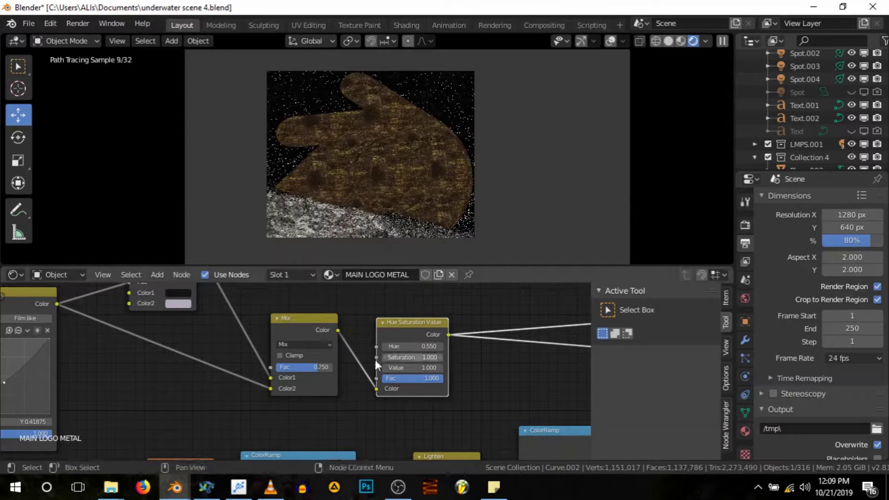
Look over the lower texture branch of the node network and preview the Musgrave Texture at its start.
{"action": "scroll", "coordinate": [290, 351], "scroll_direction": "down", "scroll_amount": 4}
{"action": "scroll", "coordinate": [366, 369], "scroll_direction": "up", "scroll_amount": 1}
{"action": "middle_click_drag", "start_coordinate": [357, 371], "coordinate": [310, 349]}
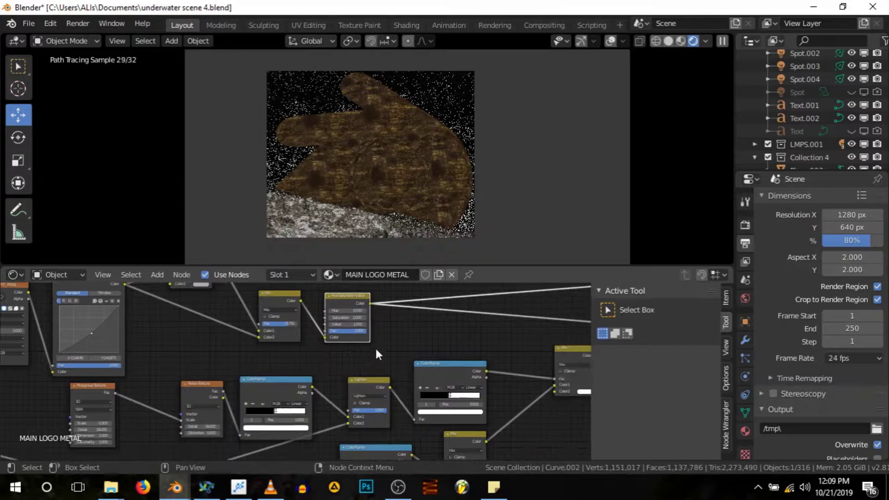
{"action": "scroll", "coordinate": [376, 348], "scroll_direction": "down", "scroll_amount": 2}
{"action": "middle_click_drag", "start_coordinate": [357, 369], "coordinate": [278, 376]}
{"action": "middle_click_drag", "start_coordinate": [430, 347], "coordinate": [304, 362]}
{"action": "scroll", "coordinate": [417, 341], "scroll_direction": "down", "scroll_amount": 2}
{"action": "middle_click_drag", "start_coordinate": [406, 376], "coordinate": [451, 352]}
{"action": "middle_click_drag", "start_coordinate": [344, 359], "coordinate": [432, 320]}
{"action": "scroll", "coordinate": [203, 341], "scroll_direction": "up", "scroll_amount": 5}
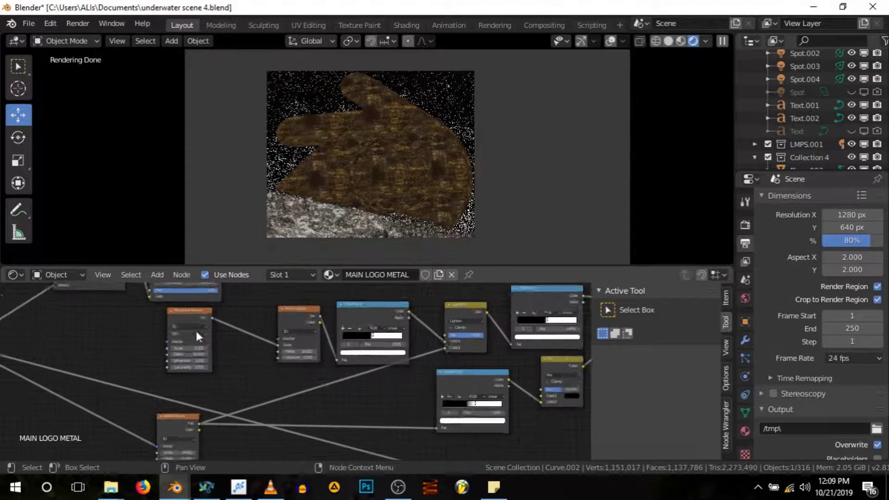
{"action": "middle_click_drag", "start_coordinate": [243, 328], "coordinate": [260, 335]}
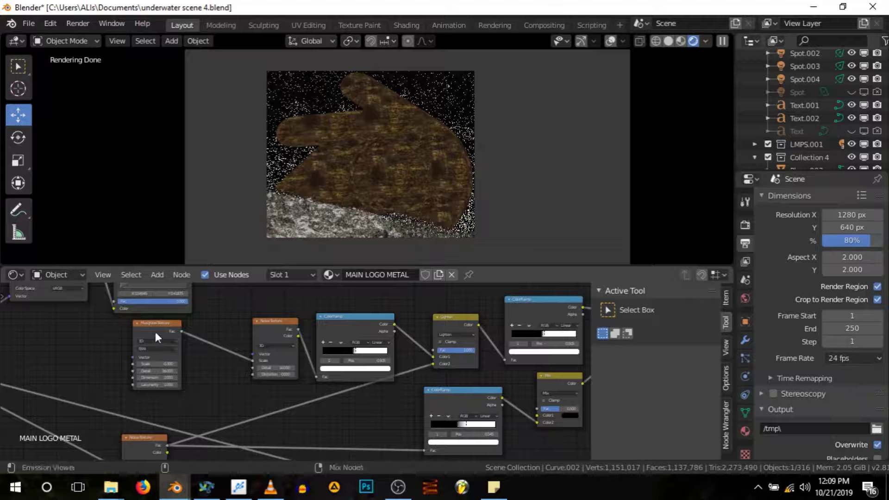
{"action": "scroll", "coordinate": [142, 329], "scroll_direction": "up", "scroll_amount": 5}
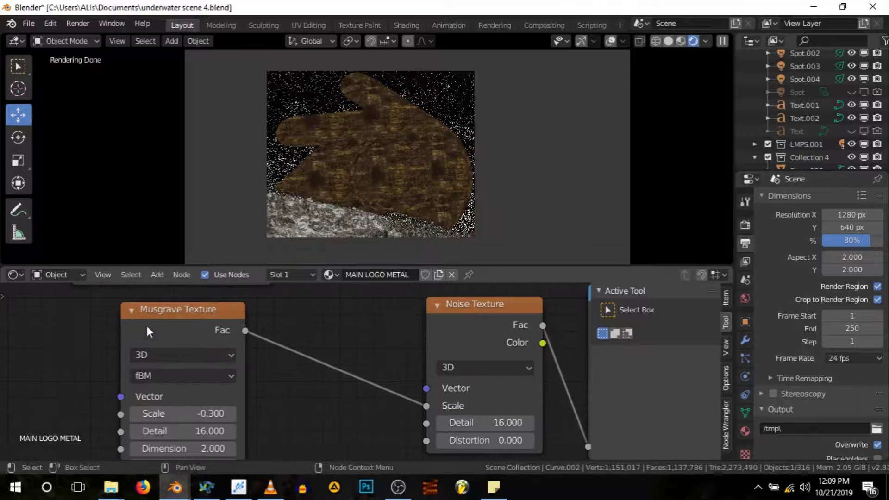
{"action": "left_click", "coordinate": [173, 326], "text": "ctrl+shift"}
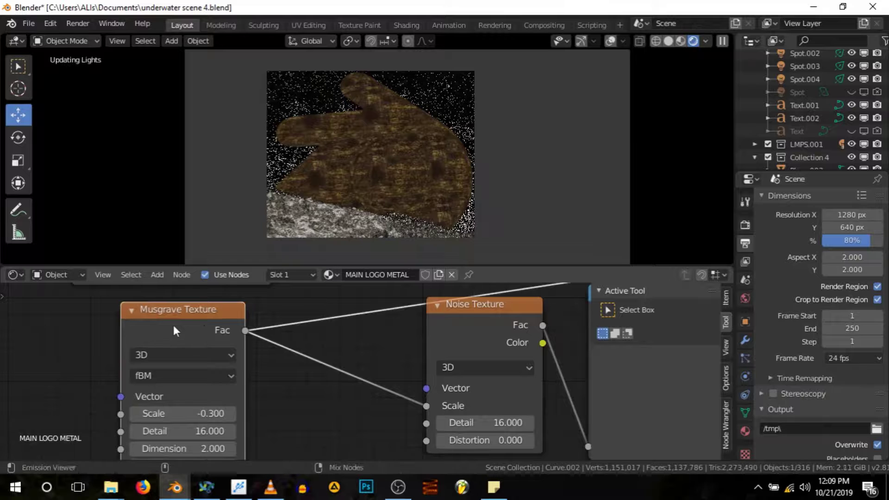
Preview the Noise Texture whose Scale is driven by the Musgrave Texture, and the ColorRamp fed by that noise.
{"action": "scroll", "coordinate": [230, 323], "scroll_direction": "down", "scroll_amount": 3}
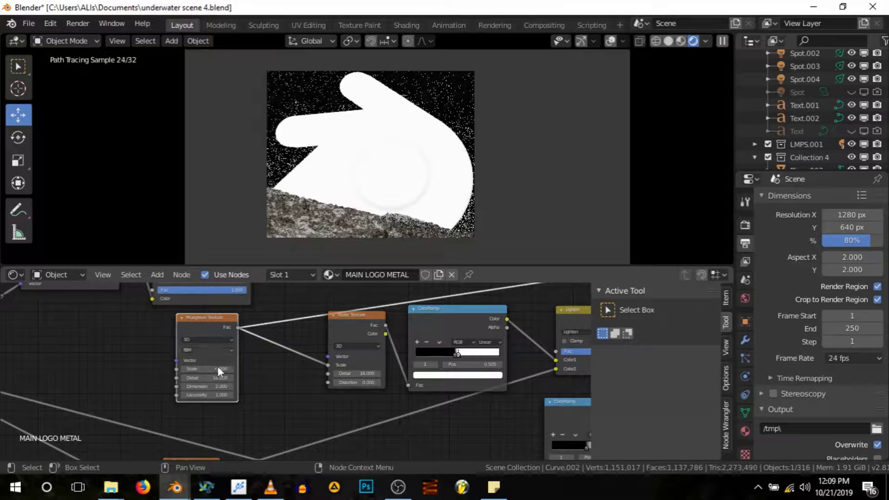
{"action": "left_click", "coordinate": [348, 320], "text": "ctrl+shift"}
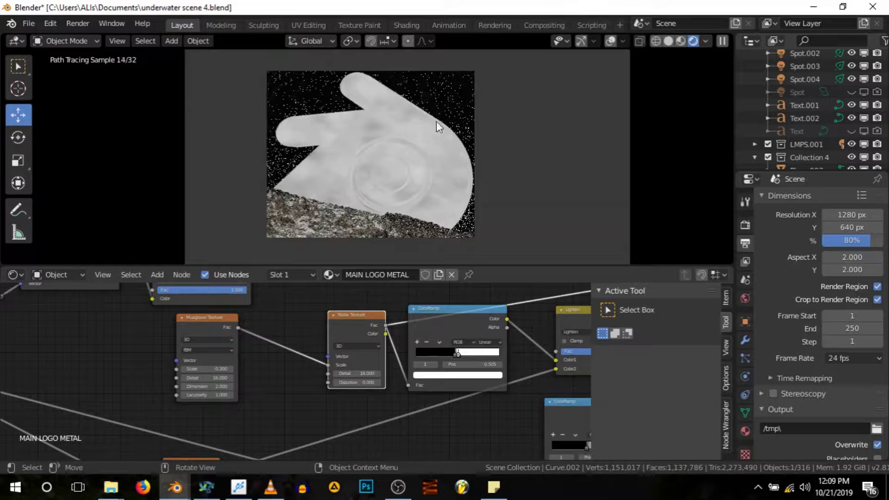
{"action": "middle_click_drag", "start_coordinate": [436, 328], "coordinate": [335, 334]}
{"action": "left_click", "coordinate": [351, 323], "text": "ctrl+shift"}
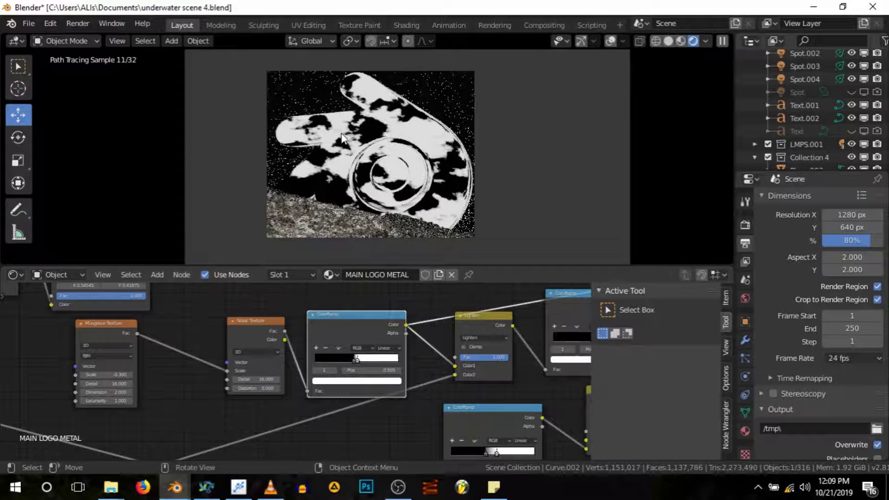
Preview the separate Noise Texture below the Musgrave branch, which is connected to the Lighten node's Color2.
{"action": "mouse_move", "coordinate": [431, 343]}
{"action": "middle_mouse_down"}
{"action": "mouse_move", "coordinate": [410, 351]}
{"action": "mouse_move", "coordinate": [391, 343]}
{"action": "mouse_move", "coordinate": [443, 300]}
{"action": "middle_mouse_up"}
{"action": "scroll", "coordinate": [304, 376], "scroll_direction": "down", "scroll_amount": 4}
{"action": "middle_click_drag", "start_coordinate": [302, 389], "coordinate": [417, 373]}
{"action": "scroll", "coordinate": [264, 416], "scroll_direction": "up", "scroll_amount": 3}
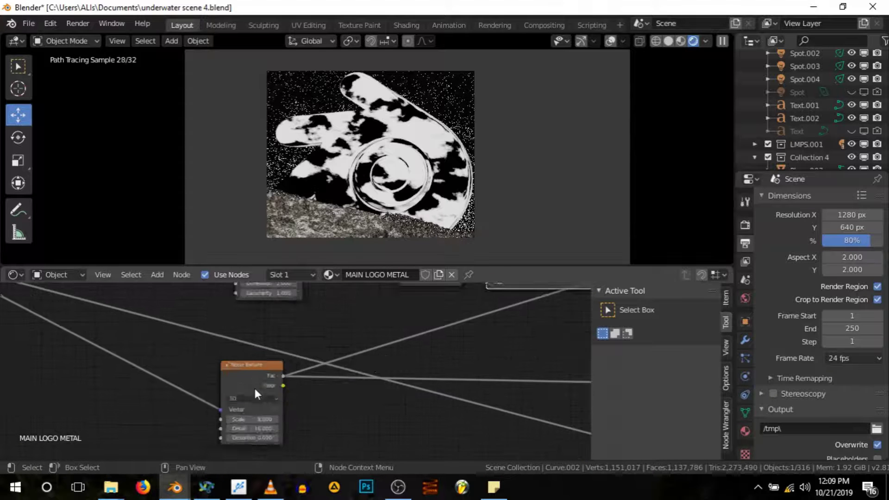
{"action": "scroll", "coordinate": [196, 386], "scroll_direction": "down", "scroll_amount": 6}
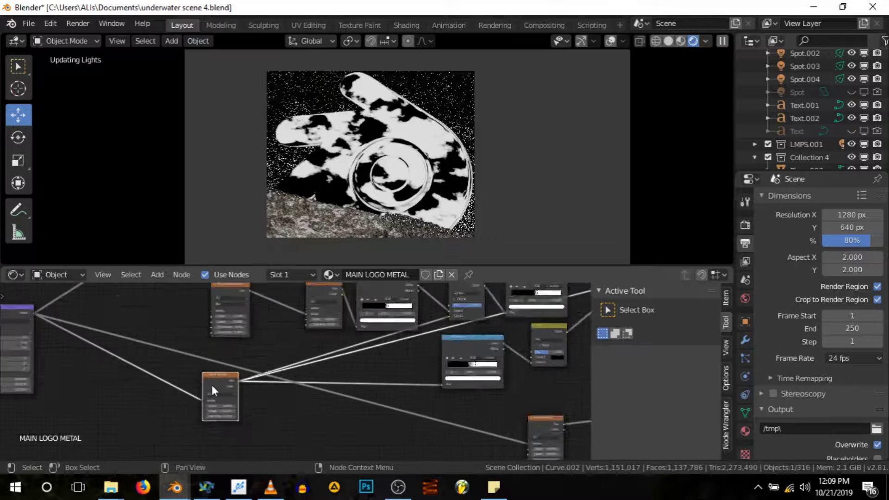
Preview the ColorRamp feeding the Lighten node's Color1, and the Lighten node itself, checking its blend mode.
{"action": "middle_click_drag", "start_coordinate": [445, 353], "coordinate": [407, 371]}
{"action": "scroll", "coordinate": [372, 353], "scroll_direction": "up", "scroll_amount": 6}
{"action": "middle_click_drag", "start_coordinate": [354, 294], "coordinate": [363, 320]}
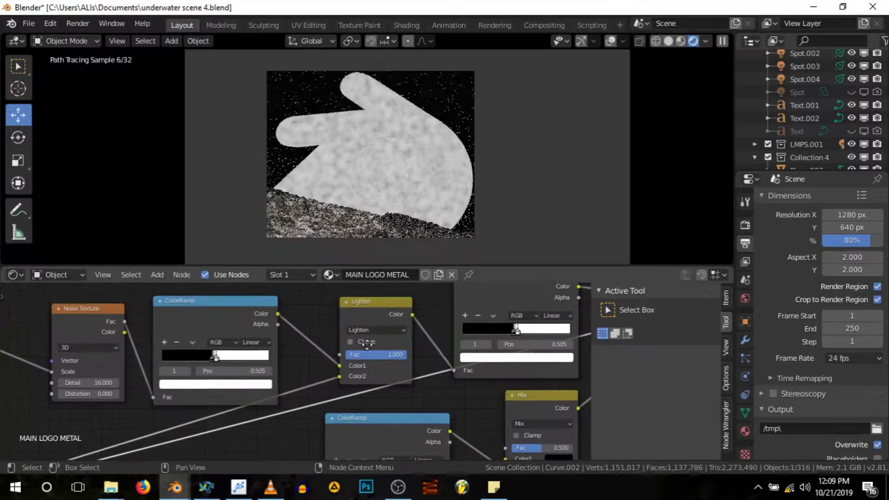
{"action": "left_click", "coordinate": [219, 316], "text": "ctrl+shift"}
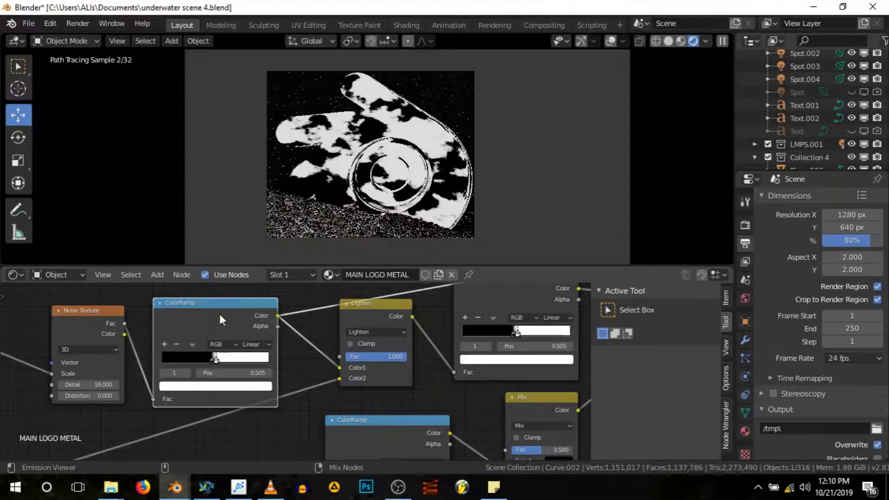
{"action": "left_click", "coordinate": [380, 304], "text": "ctrl+shift"}
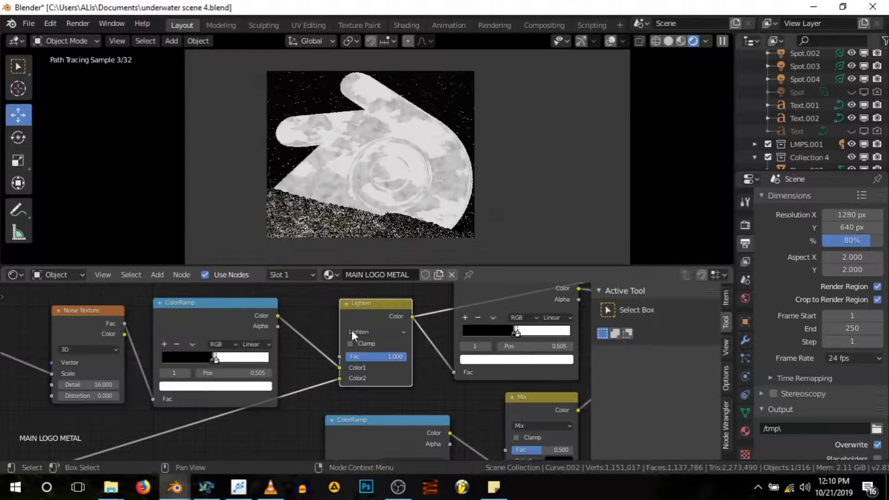
{"action": "left_click", "coordinate": [369, 330]}
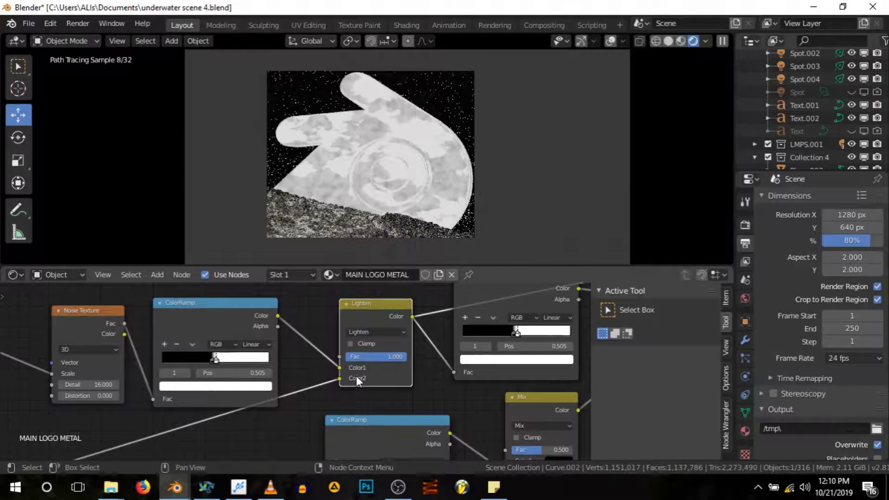
Trace the Lighten node's Color2 input back to the lower Noise Texture.
{"action": "scroll", "coordinate": [402, 359], "scroll_direction": "down", "scroll_amount": 2}
{"action": "middle_click_drag", "start_coordinate": [395, 371], "coordinate": [453, 329]}
{"action": "middle_click_drag", "start_coordinate": [399, 332], "coordinate": [418, 340]}
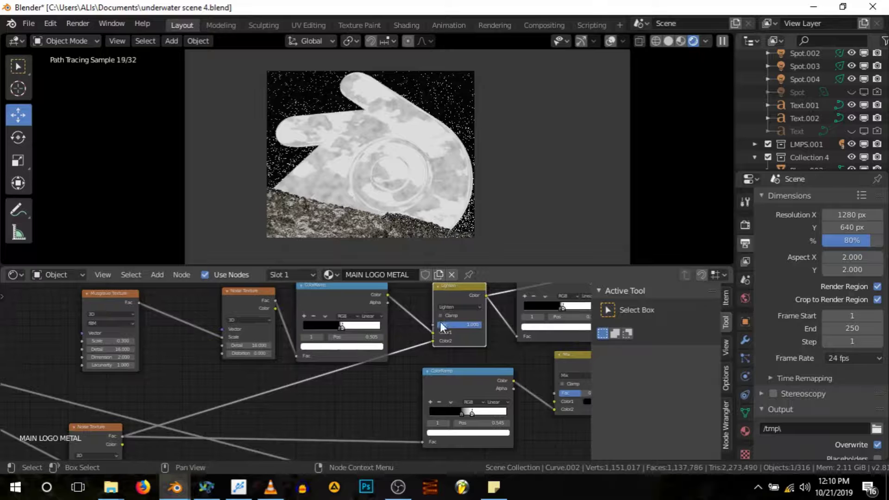
{"action": "scroll", "coordinate": [436, 326], "scroll_direction": "up", "scroll_amount": 1}
{"action": "middle_click_drag", "start_coordinate": [166, 394], "coordinate": [216, 356]}
{"action": "scroll", "coordinate": [83, 419], "scroll_direction": "up", "scroll_amount": 1}
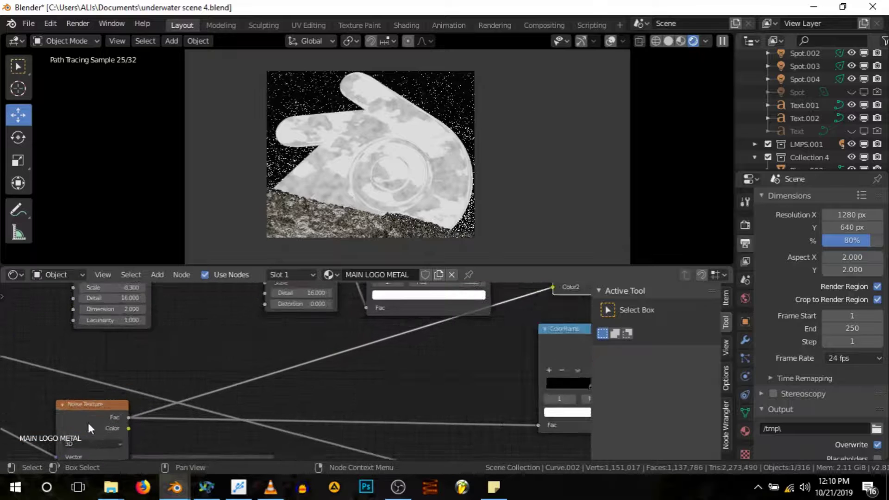
{"action": "middle_click_drag", "start_coordinate": [89, 422], "coordinate": [116, 382]}
Compare the Lighten node's two inputs, the ColorRamp and the lower Noise Texture, with its combined output by previewing each in turn.
{"action": "scroll", "coordinate": [129, 404], "scroll_direction": "down", "scroll_amount": 3}
{"action": "middle_click_drag", "start_coordinate": [274, 370], "coordinate": [192, 425]}
{"action": "scroll", "coordinate": [287, 373], "scroll_direction": "up", "scroll_amount": 1}
{"action": "left_click", "coordinate": [221, 327], "text": "ctrl+shift"}
{"action": "middle_click_drag", "start_coordinate": [218, 375], "coordinate": [257, 332]}
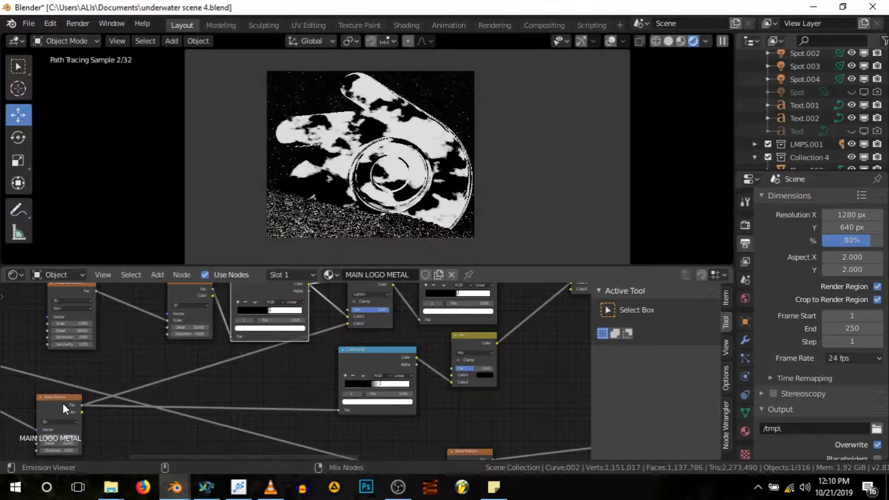
{"action": "left_click", "coordinate": [63, 405], "text": "ctrl+shift"}
{"action": "scroll", "coordinate": [354, 327], "scroll_direction": "up", "scroll_amount": 3}
{"action": "left_click", "coordinate": [369, 317], "text": "ctrl+shift"}
Preview the ColorRamp that takes the Lighten node's output.
{"action": "scroll", "coordinate": [369, 317], "scroll_direction": "down", "scroll_amount": 1}
{"action": "scroll", "coordinate": [368, 317], "scroll_direction": "down", "scroll_amount": 2}
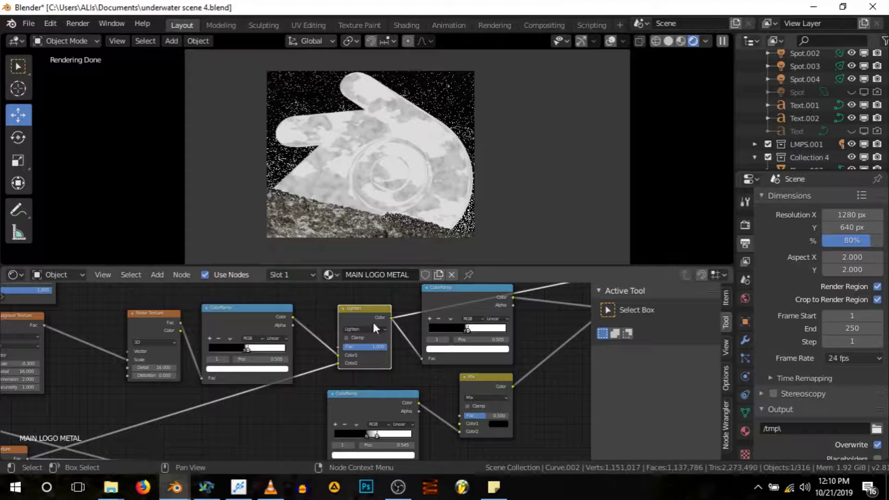
{"action": "middle_click_drag", "start_coordinate": [429, 350], "coordinate": [332, 371]}
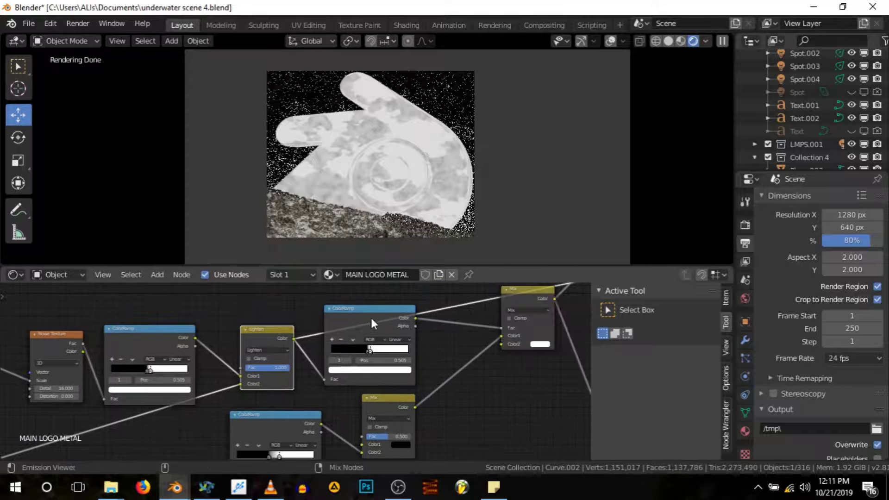
{"action": "left_click", "coordinate": [371, 317], "text": "ctrl+shift"}
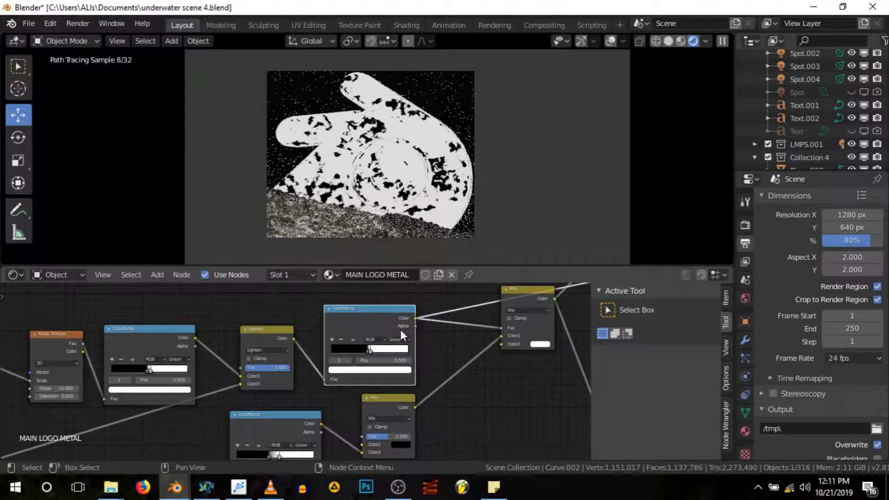
Follow the lower Noise Texture's other link and preview the ColorRamp it feeds.
{"action": "middle_click_drag", "start_coordinate": [388, 350], "coordinate": [354, 341]}
{"action": "middle_click_drag", "start_coordinate": [447, 357], "coordinate": [360, 326]}
{"action": "scroll", "coordinate": [322, 374], "scroll_direction": "down", "scroll_amount": 9}
{"action": "middle_click_drag", "start_coordinate": [257, 392], "coordinate": [272, 387]}
{"action": "scroll", "coordinate": [85, 401], "scroll_direction": "up", "scroll_amount": 8}
{"action": "scroll", "coordinate": [77, 387], "scroll_direction": "down", "scroll_amount": 2}
{"action": "scroll", "coordinate": [77, 387], "scroll_direction": "down", "scroll_amount": 4}
{"action": "scroll", "coordinate": [99, 377], "scroll_direction": "up", "scroll_amount": 2}
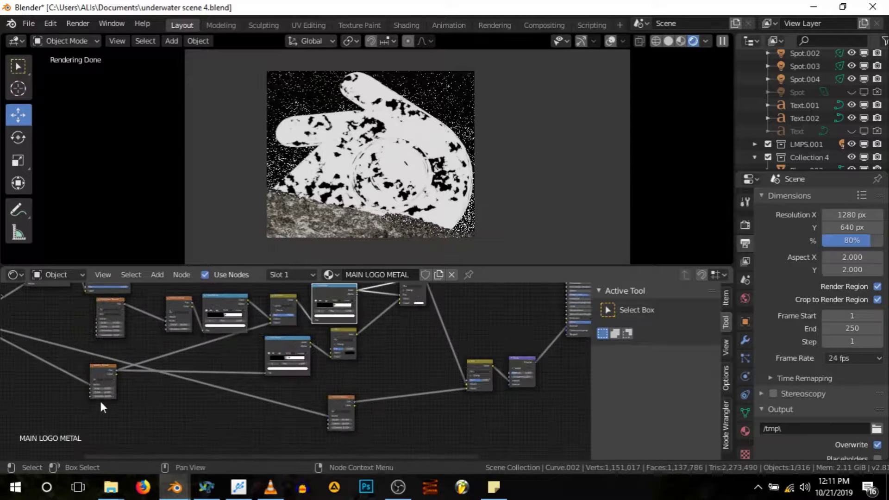
{"action": "scroll", "coordinate": [310, 359], "scroll_direction": "up", "scroll_amount": 2}
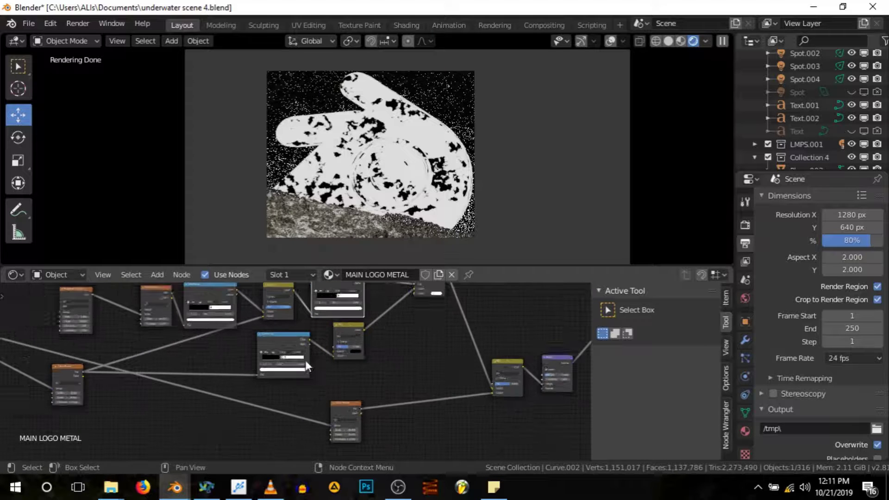
{"action": "left_click", "coordinate": [285, 337], "text": "ctrl+shift"}
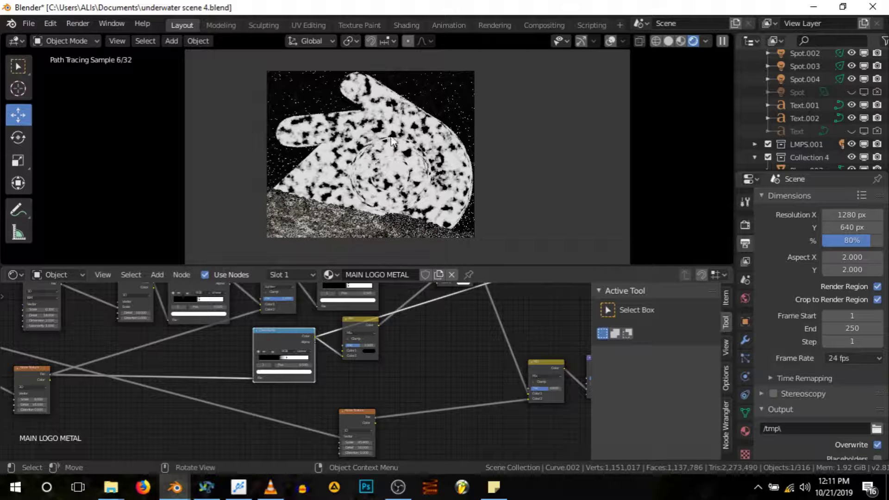
Preview the Mix node that blends the lower ColorRamp with black, and inspect its Fac and colour inputs.
{"action": "scroll", "coordinate": [363, 335], "scroll_direction": "up", "scroll_amount": 3}
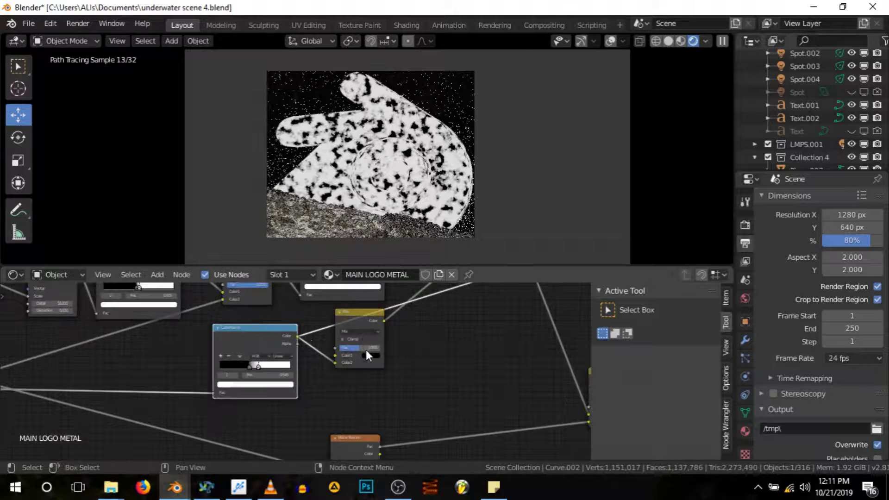
{"action": "left_click", "coordinate": [357, 316], "text": "ctrl+shift"}
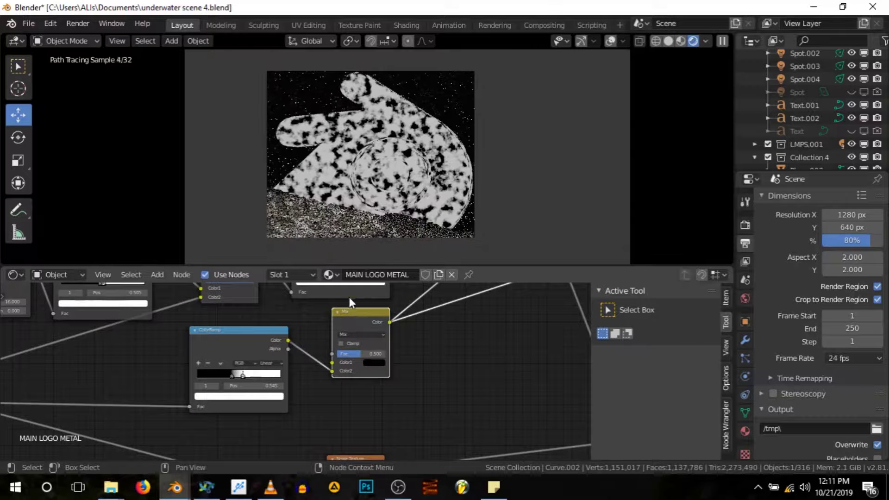
{"action": "scroll", "coordinate": [368, 360], "scroll_direction": "down", "scroll_amount": 3}
{"action": "scroll", "coordinate": [328, 364], "scroll_direction": "up", "scroll_amount": 1}
{"action": "scroll", "coordinate": [327, 365], "scroll_direction": "up", "scroll_amount": 1}
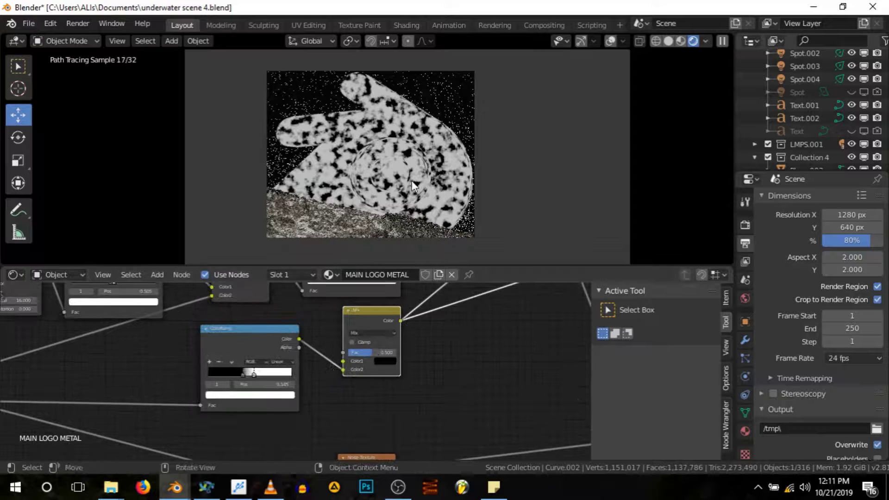
{"action": "scroll", "coordinate": [359, 377], "scroll_direction": "down", "scroll_amount": 1}
{"action": "scroll", "coordinate": [360, 376], "scroll_direction": "down", "scroll_amount": 1}
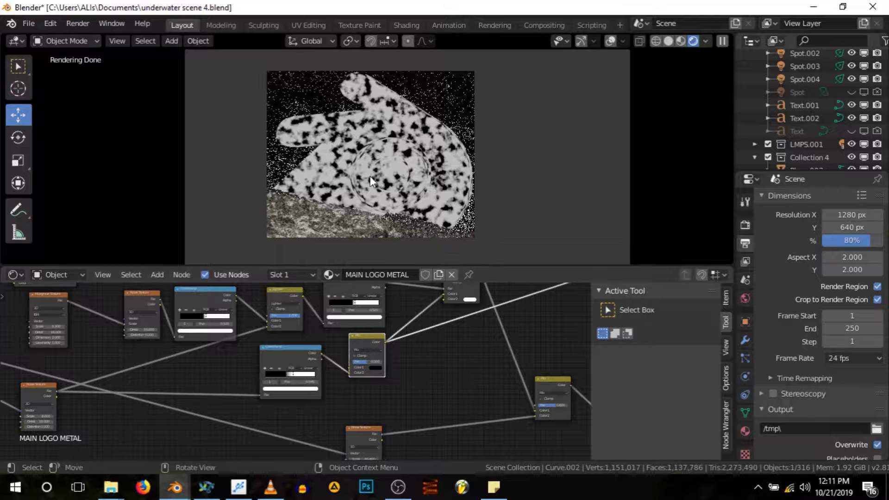
Preview the ColorRamp after the Lighten node again, and the Mix node whose factor it drives.
{"action": "middle_click_drag", "start_coordinate": [474, 394], "coordinate": [430, 436]}
{"action": "scroll", "coordinate": [418, 354], "scroll_direction": "up", "scroll_amount": 1}
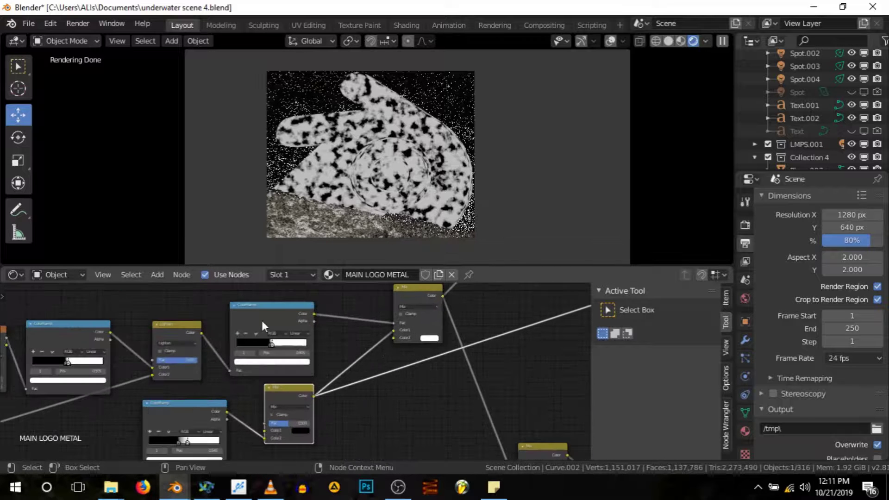
{"action": "left_click", "coordinate": [290, 318], "text": "ctrl+shift"}
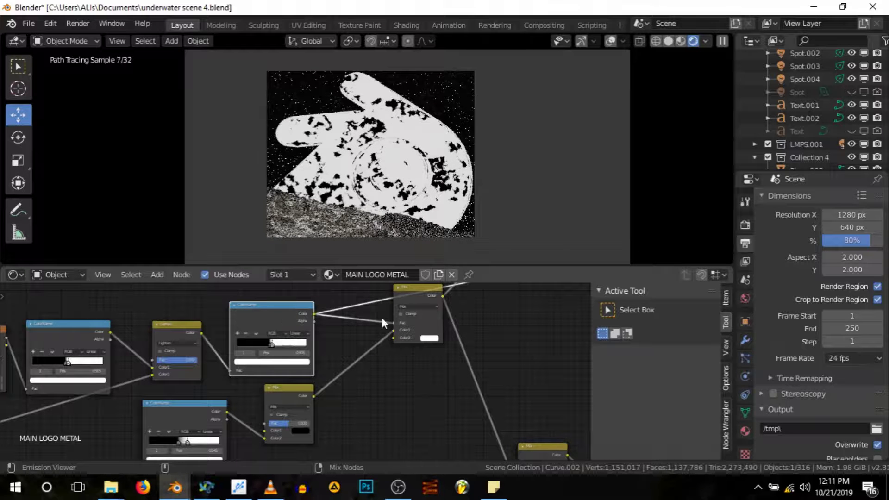
{"action": "middle_click_drag", "start_coordinate": [412, 302], "coordinate": [409, 326]}
{"action": "left_click", "coordinate": [412, 318], "text": "ctrl+shift"}
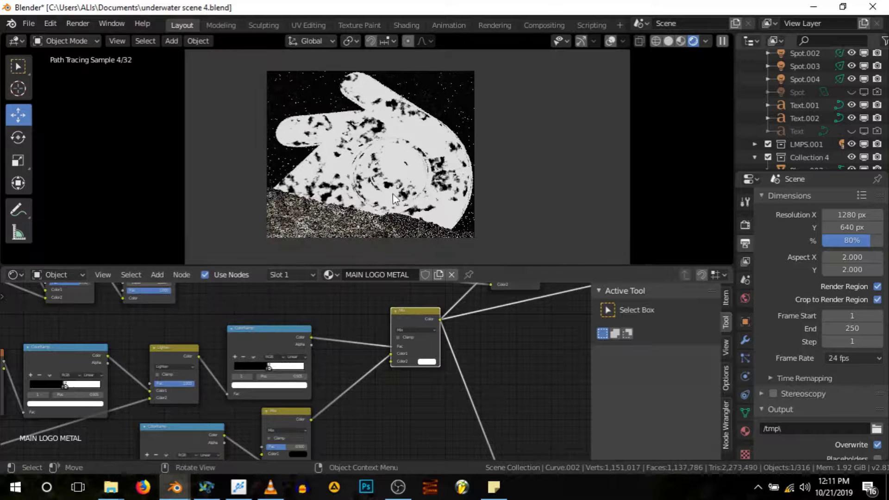
Examine the mask Mix node with the white Color2 and trace which nodes its output feeds.
{"action": "scroll", "coordinate": [379, 406], "scroll_direction": "down", "scroll_amount": 5}
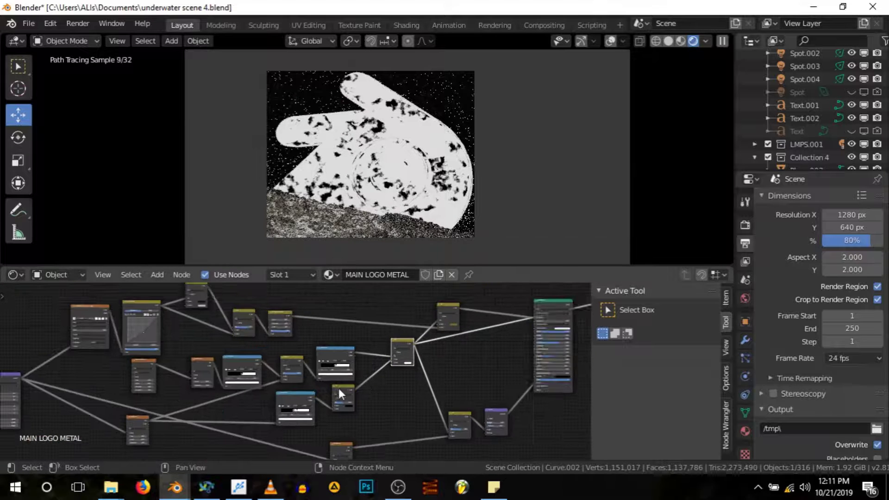
{"action": "scroll", "coordinate": [427, 373], "scroll_direction": "down", "scroll_amount": 3}
{"action": "middle_click_drag", "start_coordinate": [427, 373], "coordinate": [352, 362]}
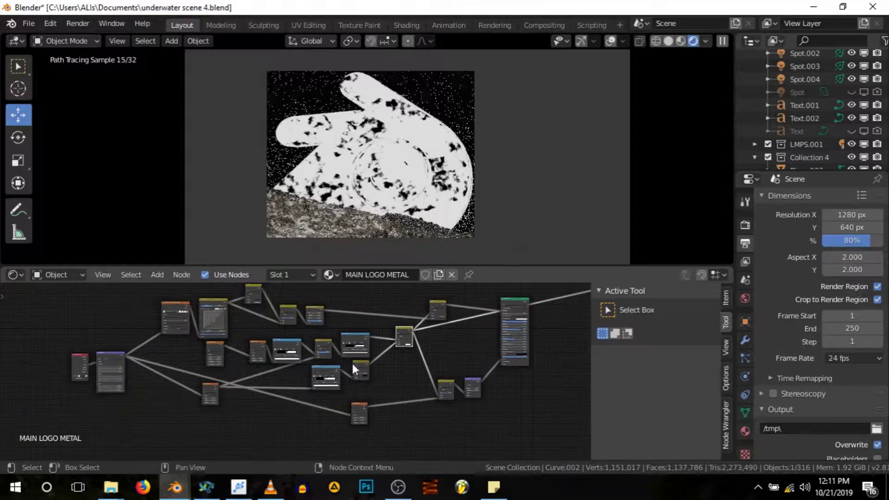
{"action": "scroll", "coordinate": [359, 350], "scroll_direction": "up", "scroll_amount": 4}
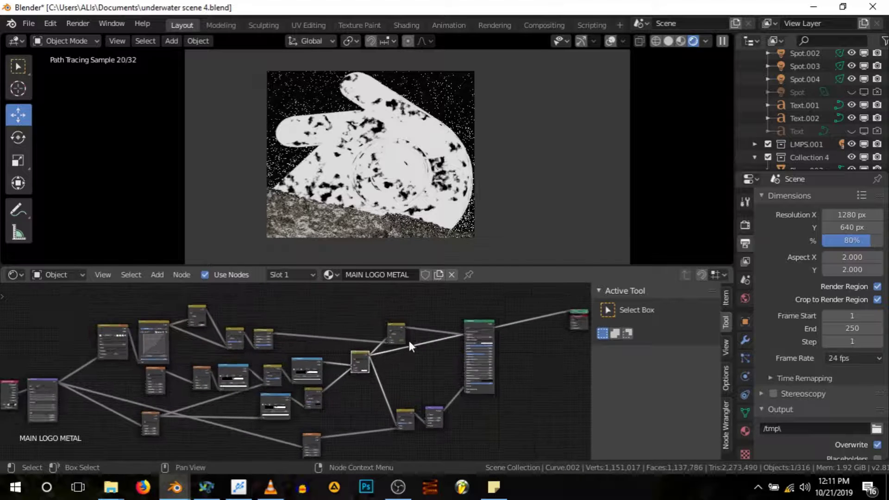
{"action": "scroll", "coordinate": [308, 391], "scroll_direction": "up", "scroll_amount": 6}
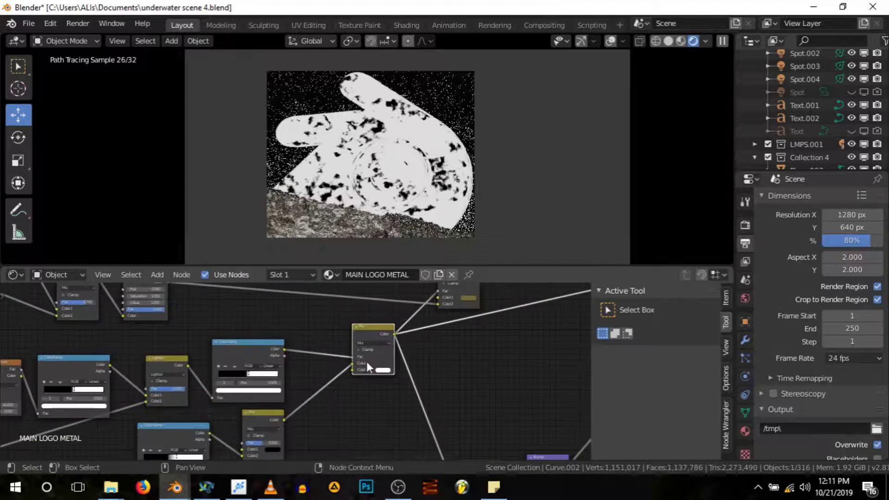
{"action": "middle_click_drag", "start_coordinate": [414, 353], "coordinate": [359, 384]}
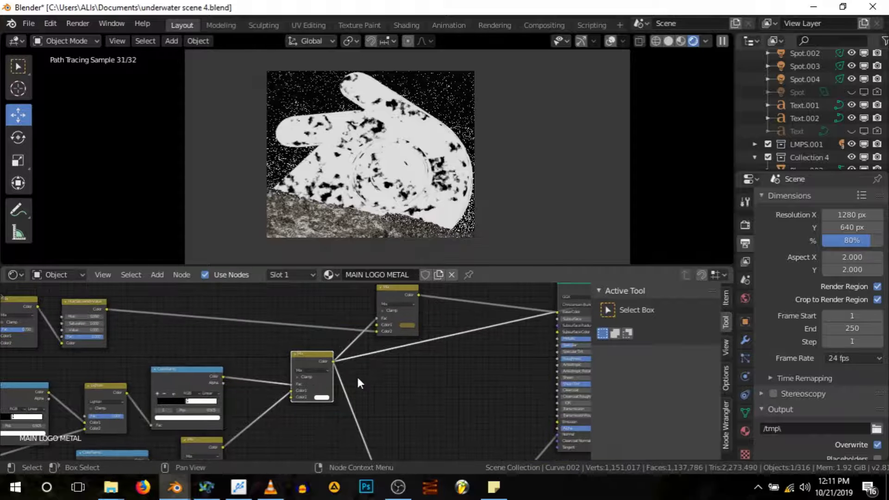
{"action": "middle_click_drag", "start_coordinate": [342, 368], "coordinate": [397, 355]}
{"action": "scroll", "coordinate": [366, 381], "scroll_direction": "up", "scroll_amount": 1}
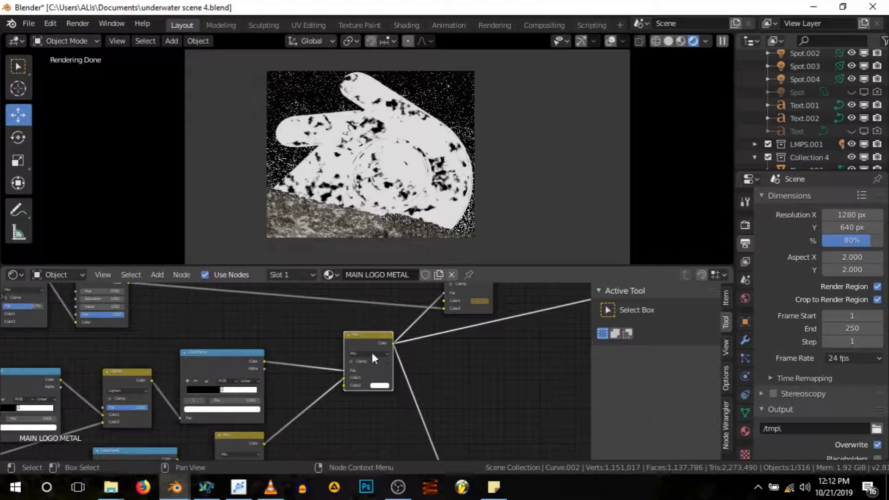
{"action": "middle_click_drag", "start_coordinate": [333, 347], "coordinate": [351, 347]}
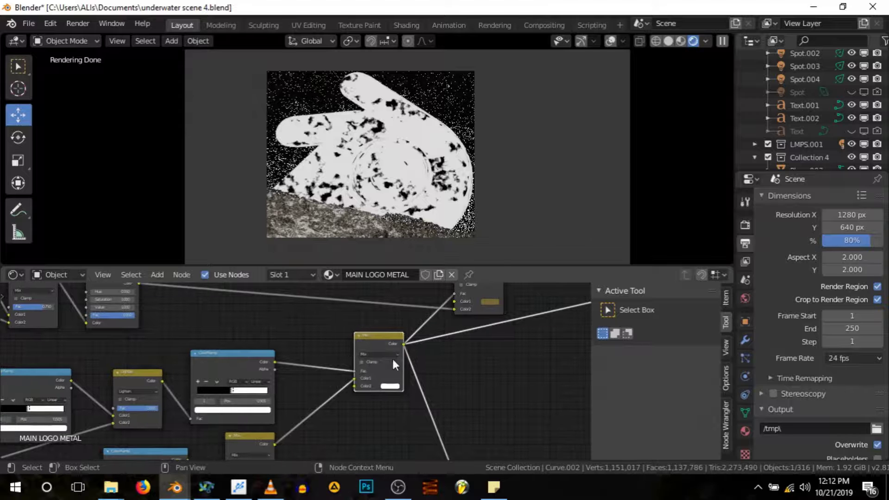
{"action": "middle_click_drag", "start_coordinate": [472, 337], "coordinate": [404, 354]}
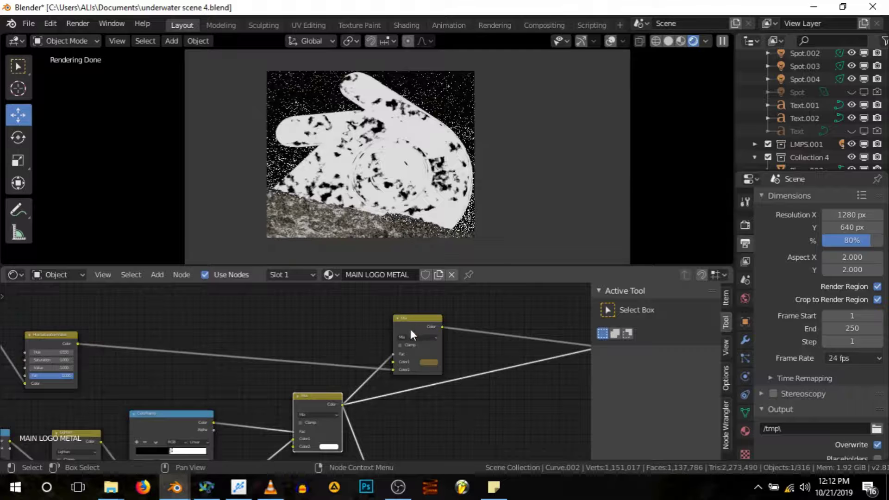
Preview the Hue Saturation Value node at the end of the rust colour branch.
{"action": "scroll", "coordinate": [476, 338], "scroll_direction": "down", "scroll_amount": 4}
{"action": "scroll", "coordinate": [289, 363], "scroll_direction": "up", "scroll_amount": 5}
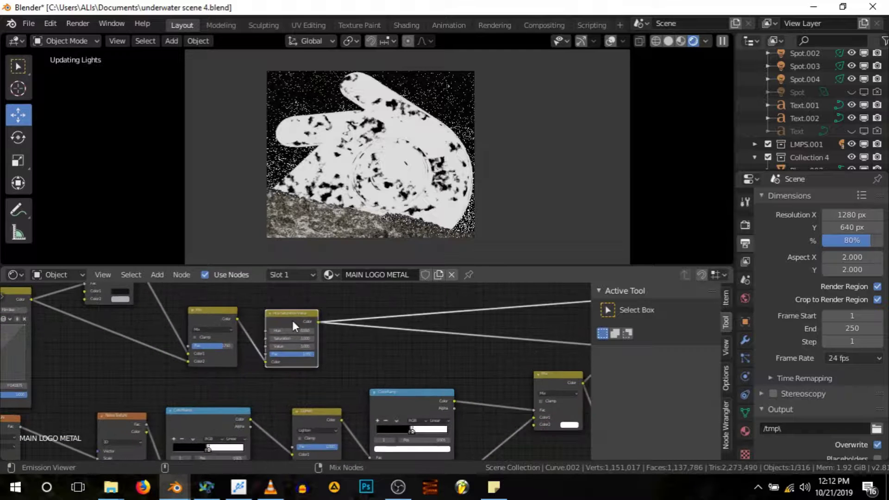
{"action": "left_click", "coordinate": [293, 321], "text": "ctrl+shift"}
Inspect the inputs of the Mix node that combines the rust colour with the mask, and open its Color1 swatch.
{"action": "scroll", "coordinate": [355, 340], "scroll_direction": "down", "scroll_amount": 2}
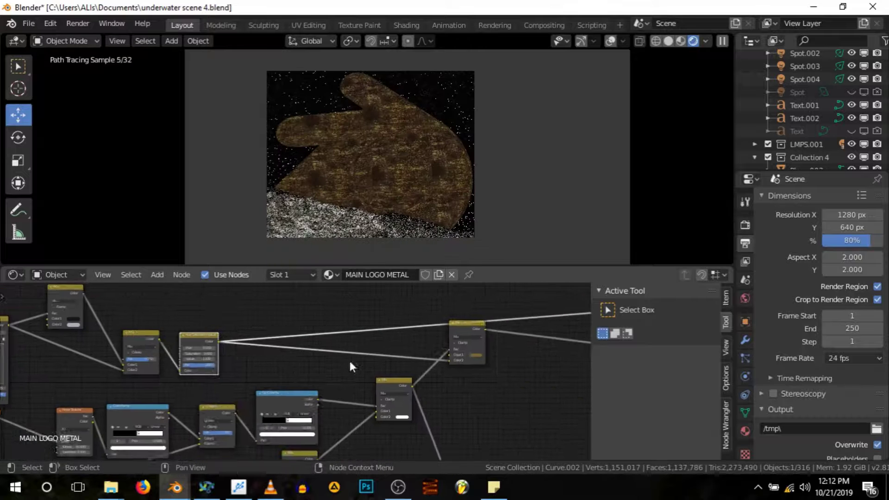
{"action": "scroll", "coordinate": [458, 351], "scroll_direction": "up", "scroll_amount": 3}
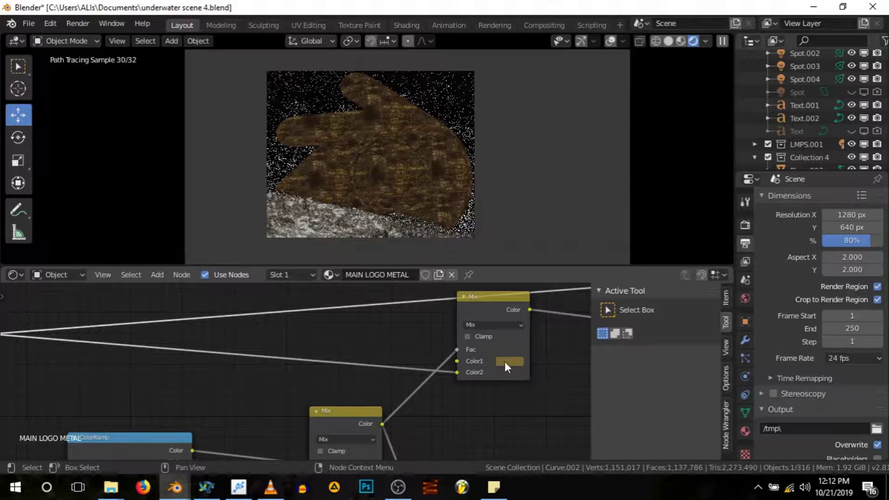
{"action": "scroll", "coordinate": [379, 393], "scroll_direction": "down", "scroll_amount": 1}
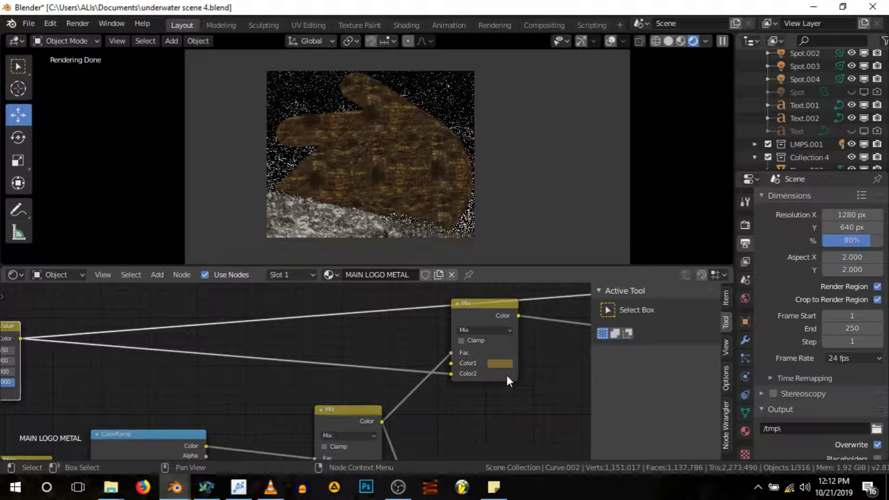
{"action": "middle_click_drag", "start_coordinate": [503, 369], "coordinate": [462, 365]}
{"action": "left_click", "coordinate": [449, 363]}
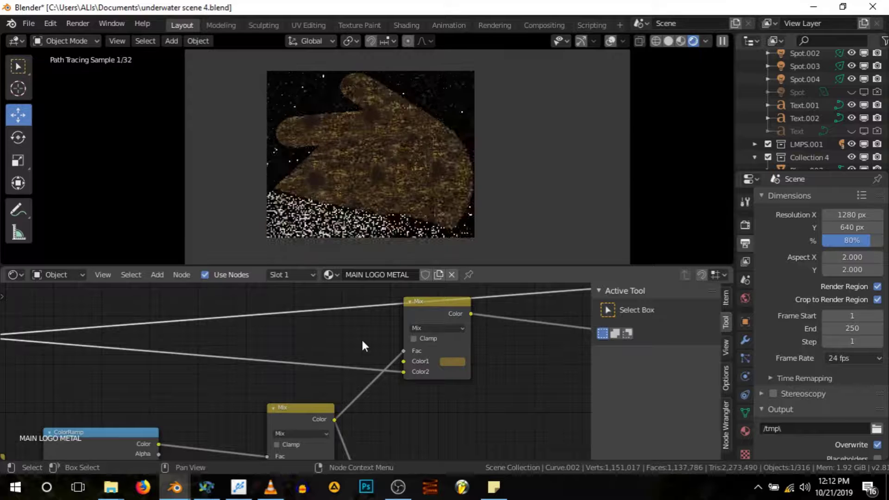
Preview the Mix node feeding Base Color, compare it with the mask Mix node, and return to the Base Color mix preview.
{"action": "scroll", "coordinate": [361, 343], "scroll_direction": "down", "scroll_amount": 1}
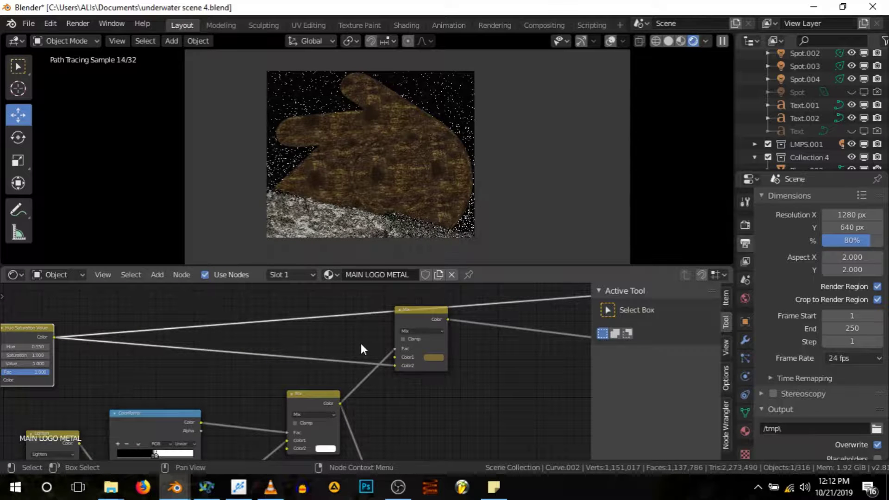
{"action": "scroll", "coordinate": [366, 347], "scroll_direction": "down", "scroll_amount": 2}
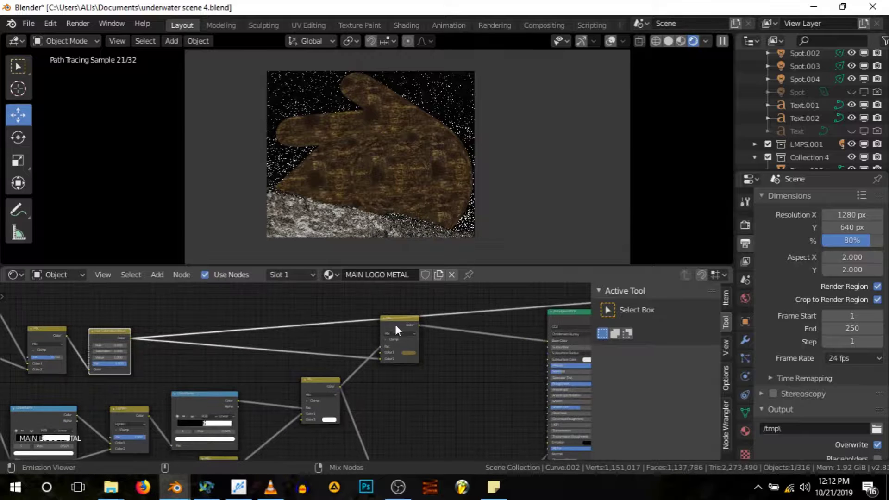
{"action": "left_click", "coordinate": [398, 321], "text": "ctrl+shift"}
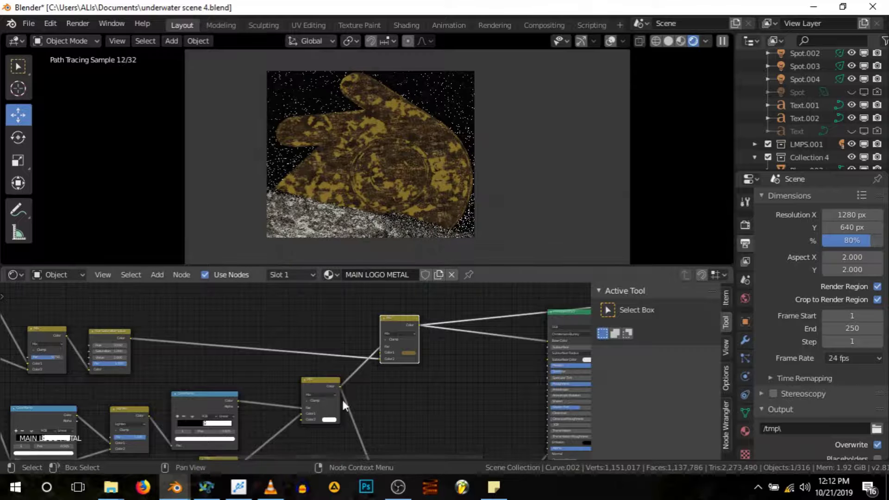
{"action": "left_click", "coordinate": [316, 389], "text": "ctrl+shift"}
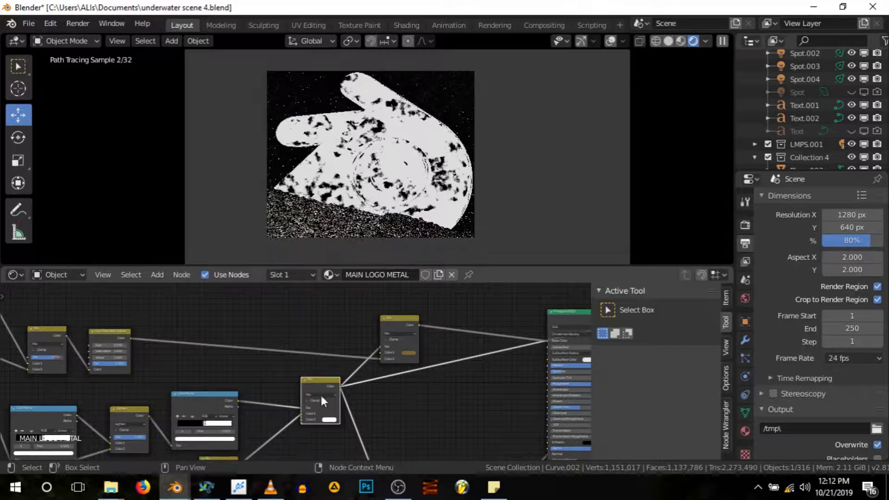
{"action": "left_click", "coordinate": [401, 321], "text": "ctrl+shift"}
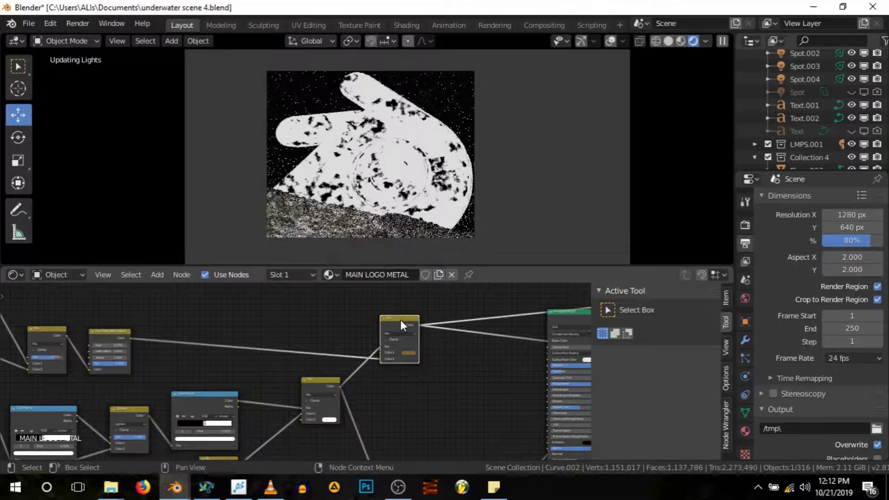
Maximize the node editor and bring the whole MAIN LOGO METAL node tree into view.
{"action": "scroll", "coordinate": [453, 334], "scroll_direction": "down", "scroll_amount": 5}
{"action": "scroll", "coordinate": [324, 384], "scroll_direction": "up", "scroll_amount": 4}
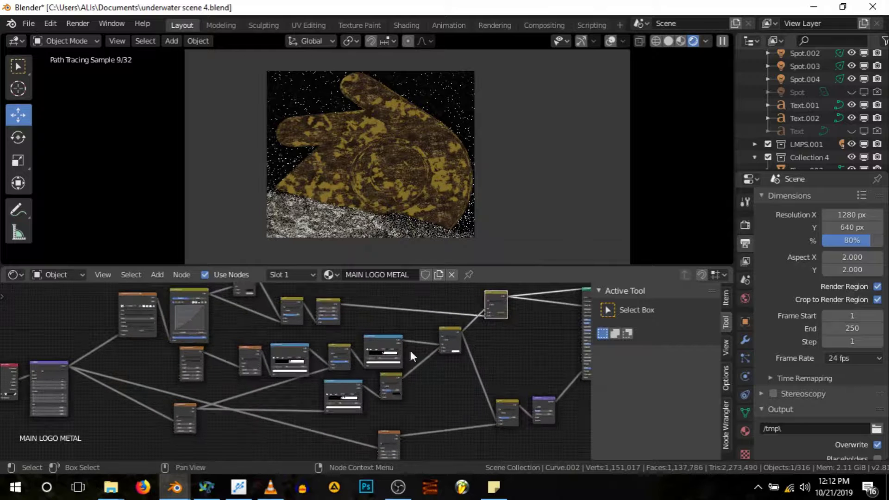
{"action": "scroll", "coordinate": [479, 341], "scroll_direction": "down", "scroll_amount": 2}
{"action": "middle_click_drag", "start_coordinate": [361, 342], "coordinate": [327, 343]}
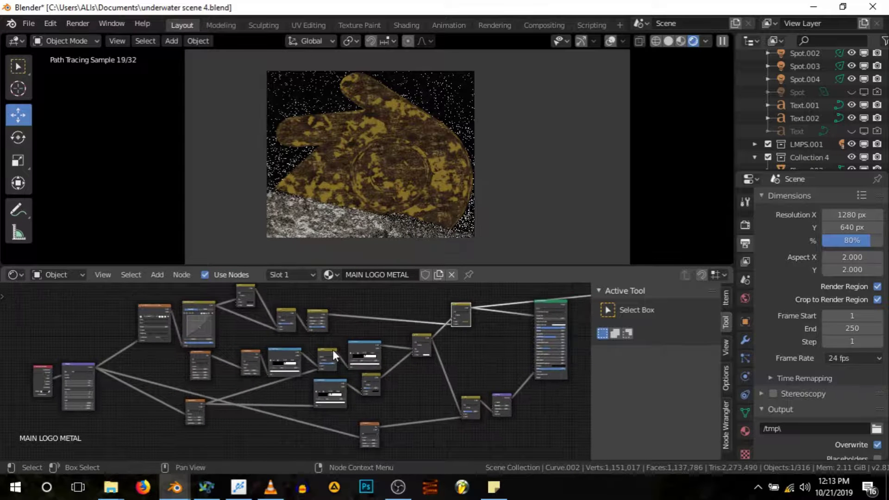
{"action": "key", "text": "ctrl+space"}
{"action": "middle_click_drag", "start_coordinate": [589, 299], "coordinate": [552, 325]}
{"action": "middle_click_drag", "start_coordinate": [390, 320], "coordinate": [480, 304]}
{"action": "scroll", "coordinate": [643, 321], "scroll_direction": "up", "scroll_amount": 1}
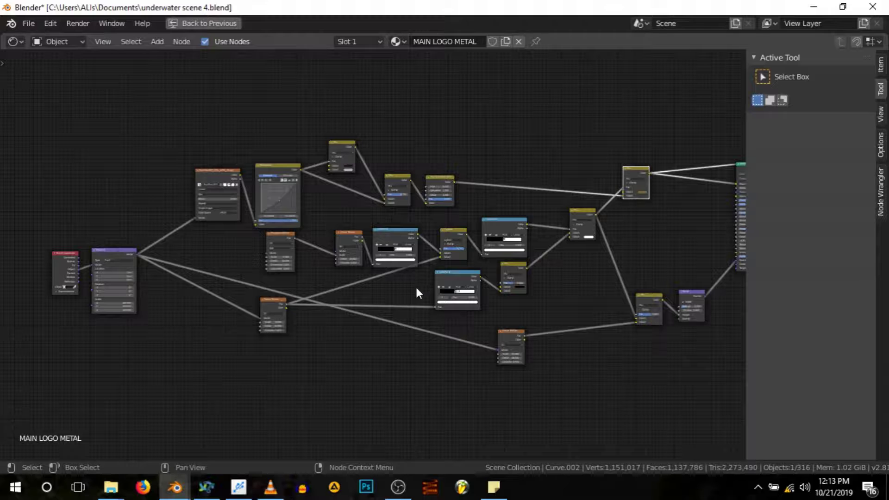
{"action": "middle_click_drag", "start_coordinate": [487, 266], "coordinate": [466, 272]}
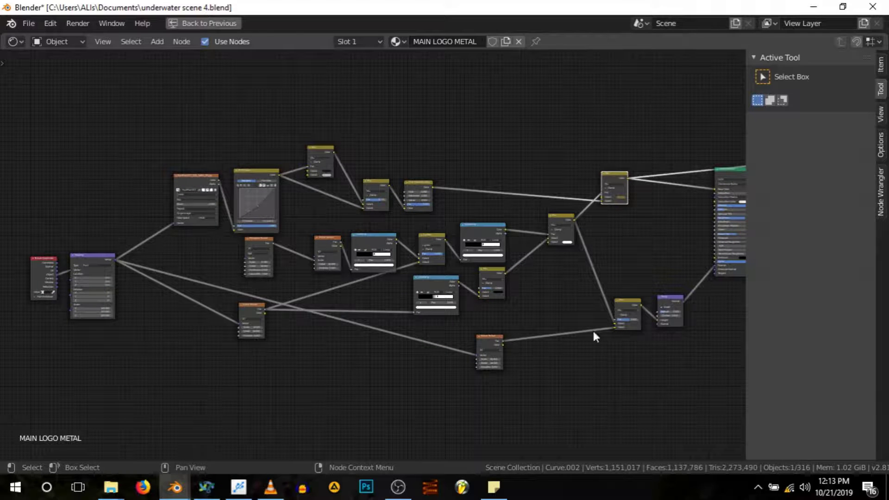
Examine the node settings up close along the tree, from Texture Coordinate and Mapping to the Bump and Principled BSDF nodes.
{"action": "key", "text": "ctrl"}
{"action": "scroll", "coordinate": [69, 274], "scroll_direction": "up", "scroll_amount": 3}
{"action": "middle_click_drag", "start_coordinate": [68, 275], "coordinate": [135, 276]}
{"action": "scroll", "coordinate": [314, 251], "scroll_direction": "up", "scroll_amount": 1}
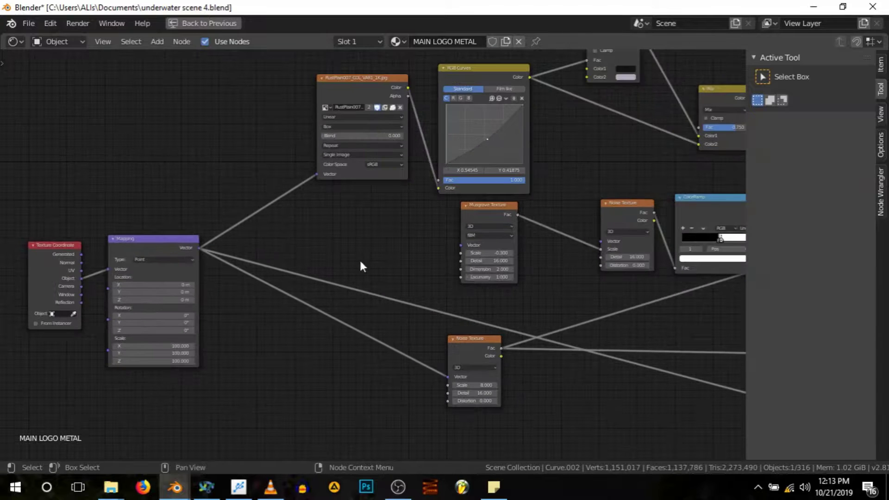
{"action": "middle_click_drag", "start_coordinate": [665, 309], "coordinate": [204, 306]}
{"action": "middle_click_drag", "start_coordinate": [678, 335], "coordinate": [406, 308]}
{"action": "middle_click_drag", "start_coordinate": [689, 286], "coordinate": [630, 296]}
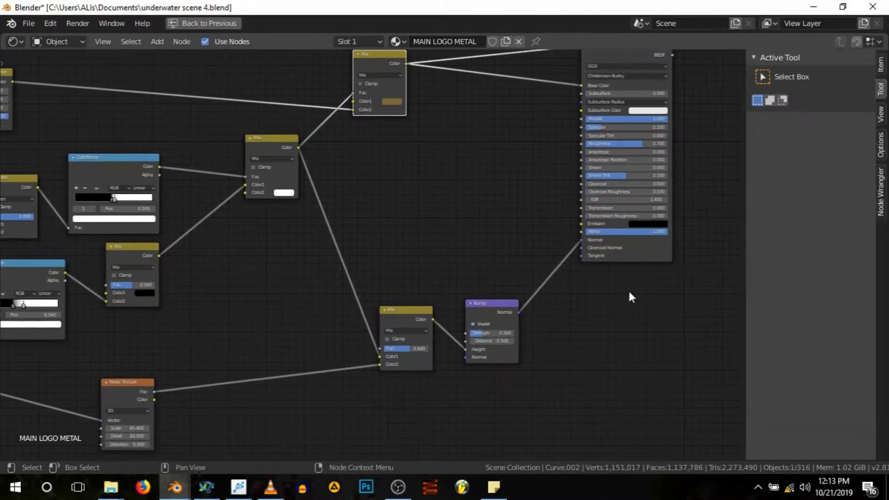
Inspect the settings of the lowest Noise Texture and follow its link to the Mix node before the Bump node.
{"action": "scroll", "coordinate": [234, 272], "scroll_direction": "down", "scroll_amount": 5}
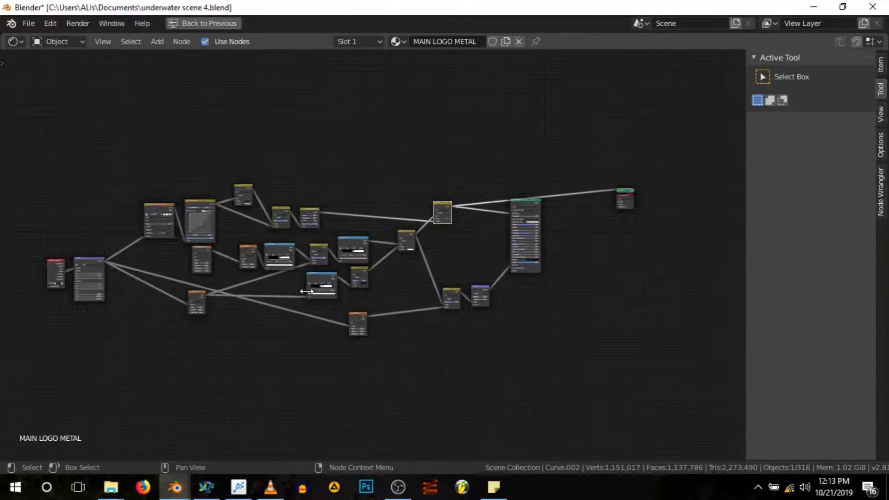
{"action": "scroll", "coordinate": [125, 276], "scroll_direction": "up", "scroll_amount": 1}
{"action": "scroll", "coordinate": [457, 343], "scroll_direction": "up", "scroll_amount": 6}
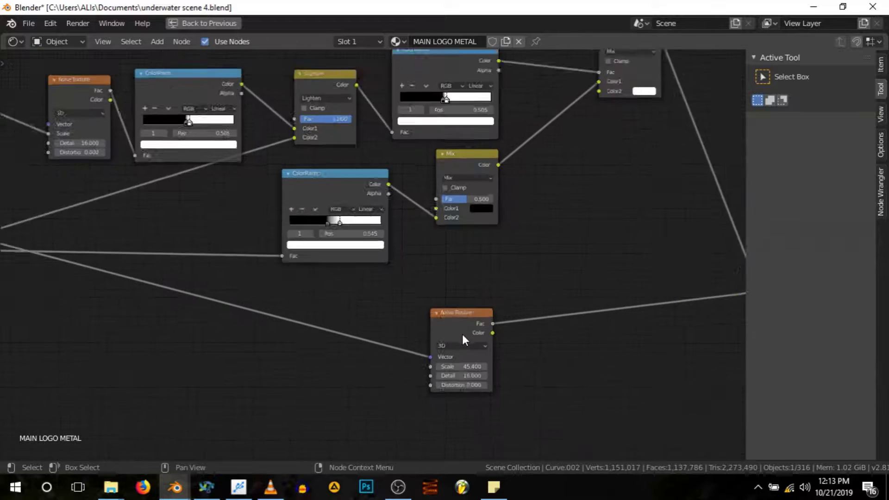
{"action": "scroll", "coordinate": [444, 331], "scroll_direction": "down", "scroll_amount": 3}
{"action": "scroll", "coordinate": [449, 323], "scroll_direction": "up", "scroll_amount": 5}
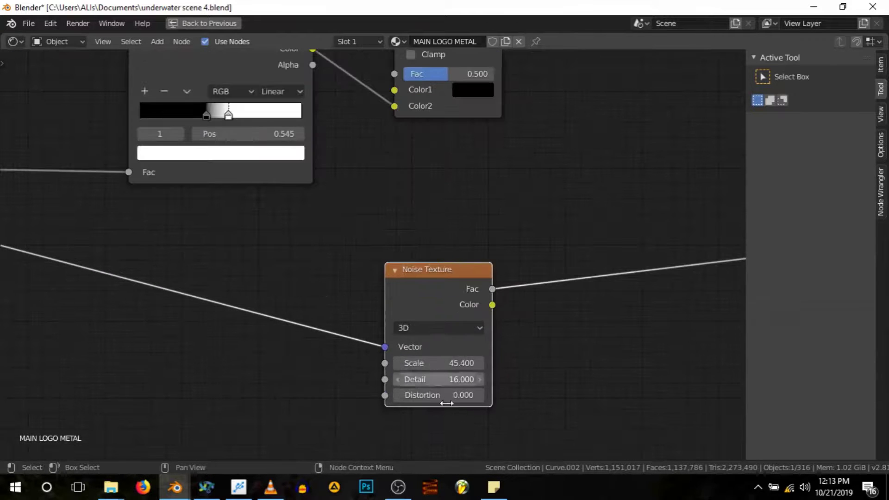
{"action": "scroll", "coordinate": [456, 363], "scroll_direction": "down", "scroll_amount": 8}
{"action": "scroll", "coordinate": [509, 347], "scroll_direction": "up", "scroll_amount": 4}
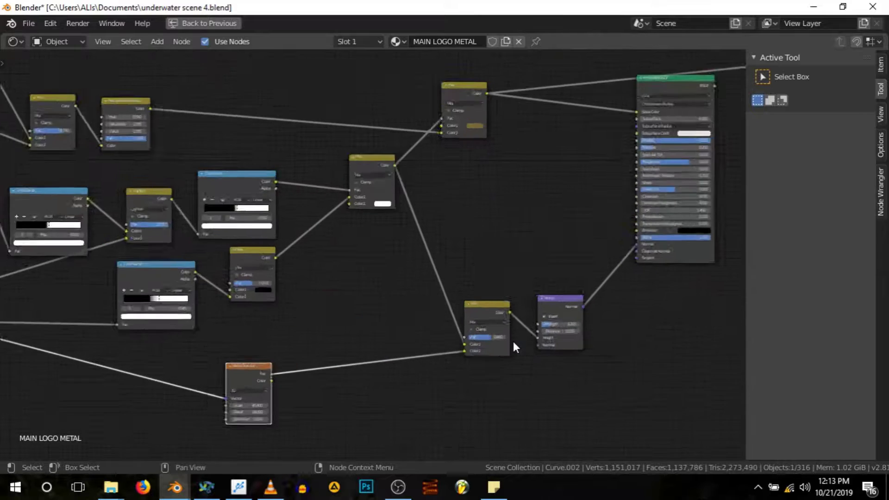
Preview the mask Mix node and restore the split layout with the rendered viewport.
{"action": "scroll", "coordinate": [402, 204], "scroll_direction": "down", "scroll_amount": 2}
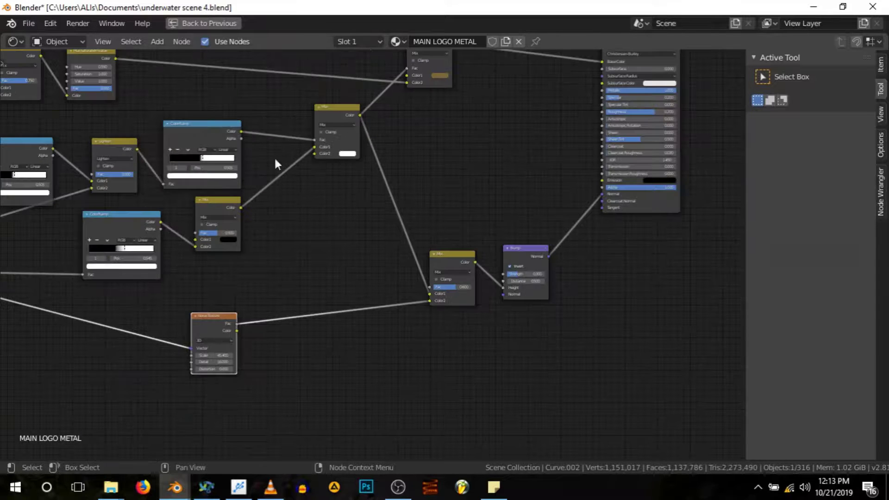
{"action": "left_click", "coordinate": [331, 115], "text": "ctrl+shift"}
{"action": "key", "text": "ctrl+space"}
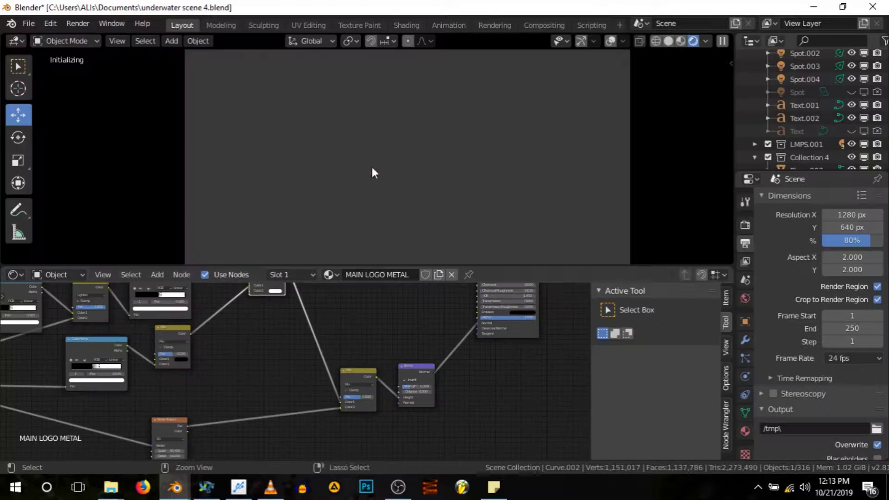
Preview the Mix node that blends the mask with the Noise Texture for the Bump node's Height.
{"action": "scroll", "coordinate": [304, 373], "scroll_direction": "up", "scroll_amount": 3}
{"action": "scroll", "coordinate": [300, 303], "scroll_direction": "up", "scroll_amount": 2}
{"action": "scroll", "coordinate": [351, 352], "scroll_direction": "down", "scroll_amount": 1}
{"action": "scroll", "coordinate": [350, 352], "scroll_direction": "down", "scroll_amount": 1}
{"action": "middle_click_drag", "start_coordinate": [396, 385], "coordinate": [394, 311]}
{"action": "scroll", "coordinate": [422, 404], "scroll_direction": "up", "scroll_amount": 5}
{"action": "left_click", "coordinate": [418, 343], "text": "ctrl+shift"}
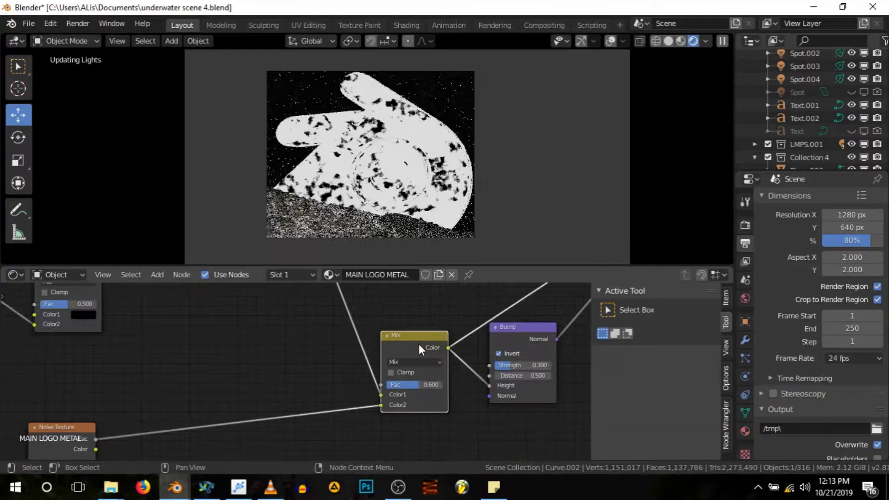
Examine the bump height mix up close on the rendered logo, and return to the full logo view.
{"action": "scroll", "coordinate": [397, 380], "scroll_direction": "down", "scroll_amount": 2}
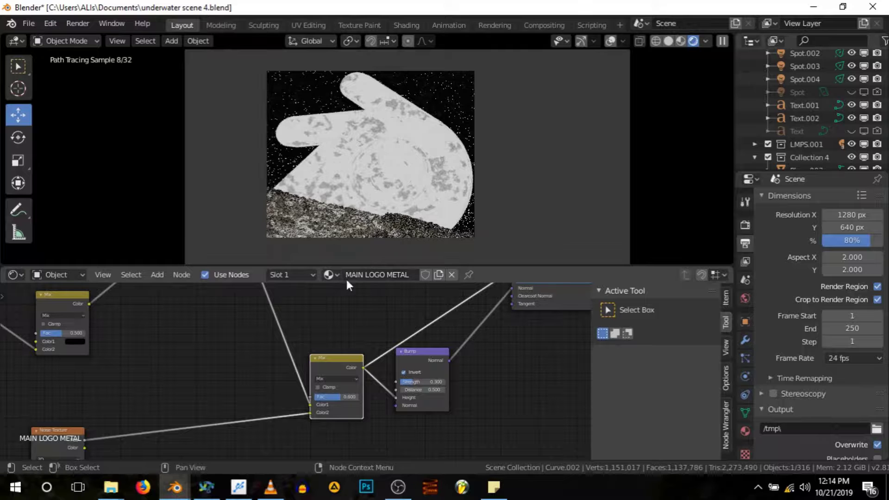
{"action": "scroll", "coordinate": [328, 157], "scroll_direction": "up", "scroll_amount": 4}
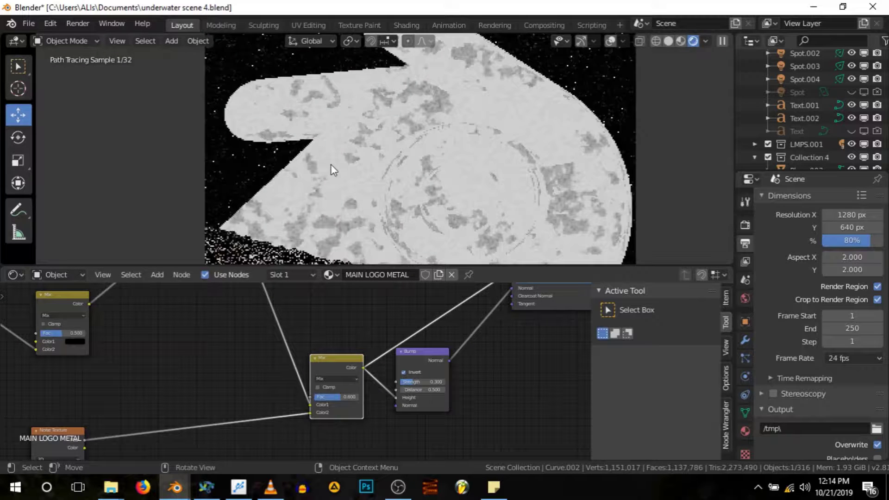
{"action": "scroll", "coordinate": [332, 162], "scroll_direction": "up", "scroll_amount": 3}
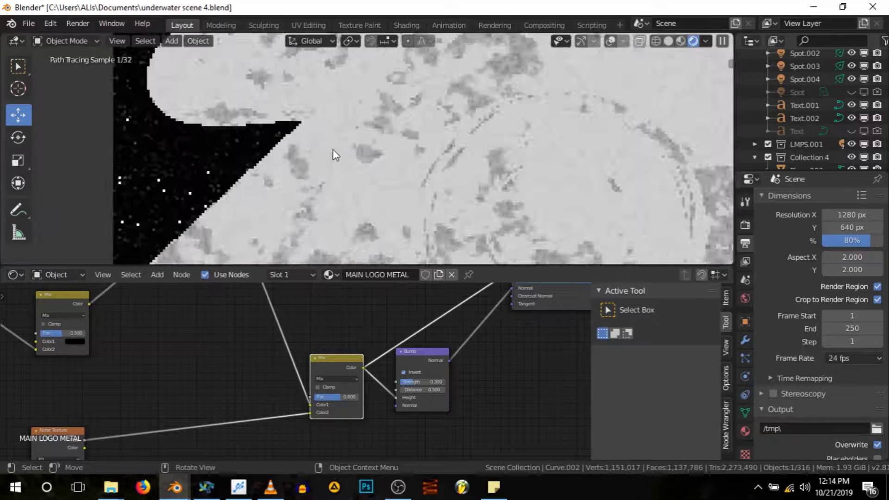
{"action": "key", "text": "Home"}
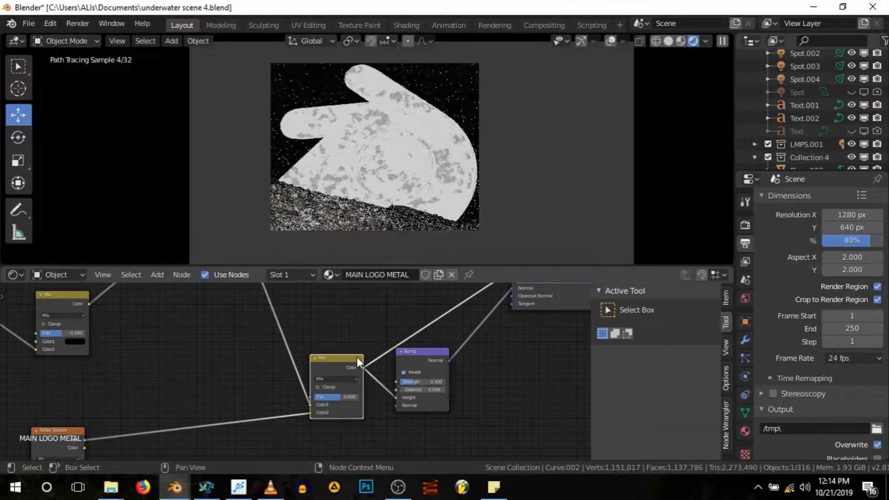
Preview the Bump node's output on the rendered logo and examine its surface detail up close.
{"action": "scroll", "coordinate": [357, 356], "scroll_direction": "down", "scroll_amount": 5}
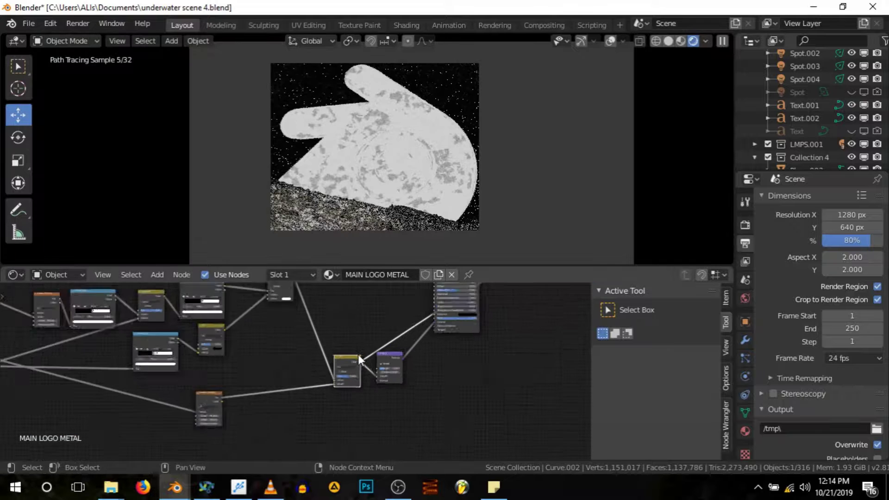
{"action": "left_click", "coordinate": [385, 359], "text": "ctrl+shift"}
{"action": "scroll", "coordinate": [386, 356], "scroll_direction": "up", "scroll_amount": 3}
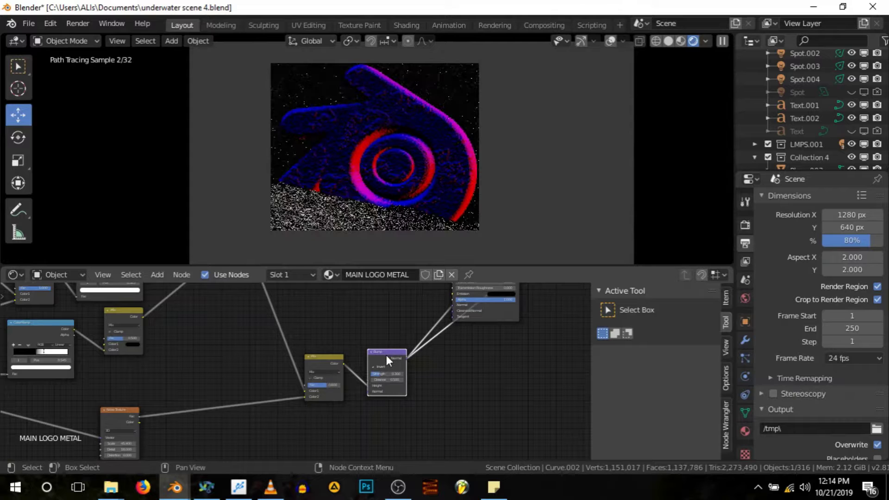
{"action": "scroll", "coordinate": [455, 162], "scroll_direction": "up", "scroll_amount": 6}
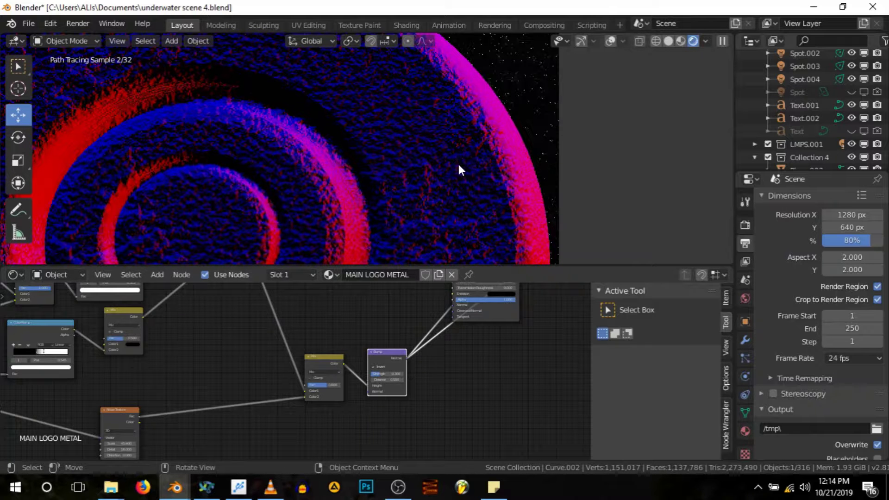
{"action": "scroll", "coordinate": [458, 165], "scroll_direction": "down", "scroll_amount": 4}
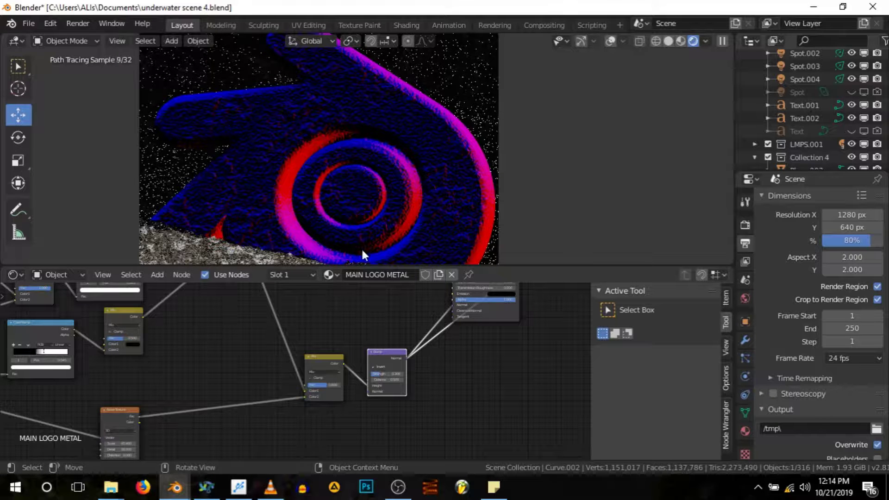
Preview the two inputs of the bump height mix: the mask Mix node and the lowest Noise Texture.
{"action": "scroll", "coordinate": [391, 399], "scroll_direction": "down", "scroll_amount": 3}
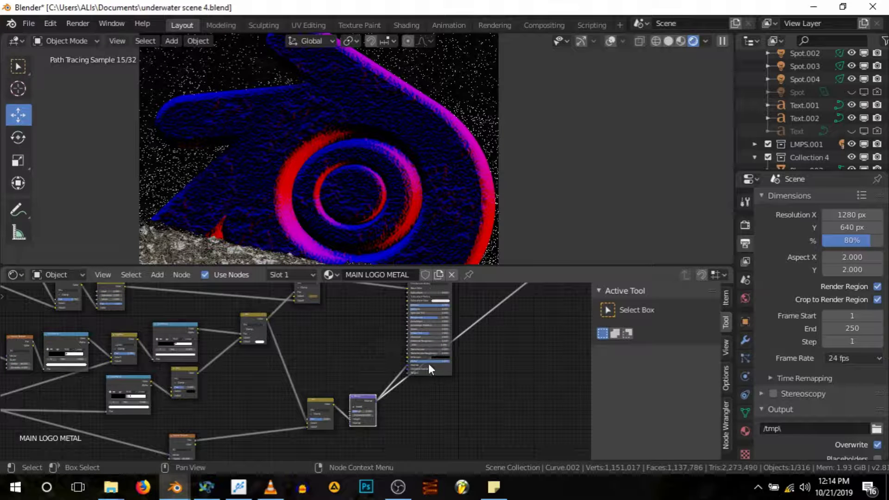
{"action": "scroll", "coordinate": [349, 415], "scroll_direction": "up", "scroll_amount": 2}
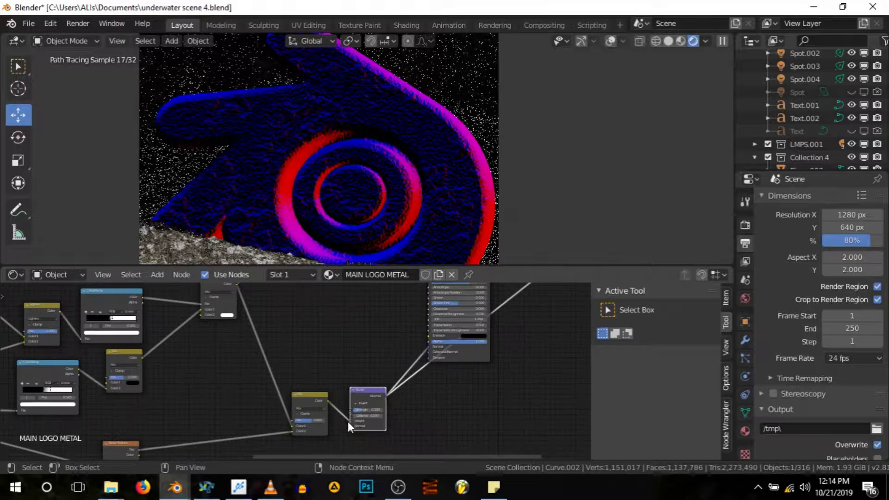
{"action": "middle_click_drag", "start_coordinate": [305, 414], "coordinate": [335, 400]}
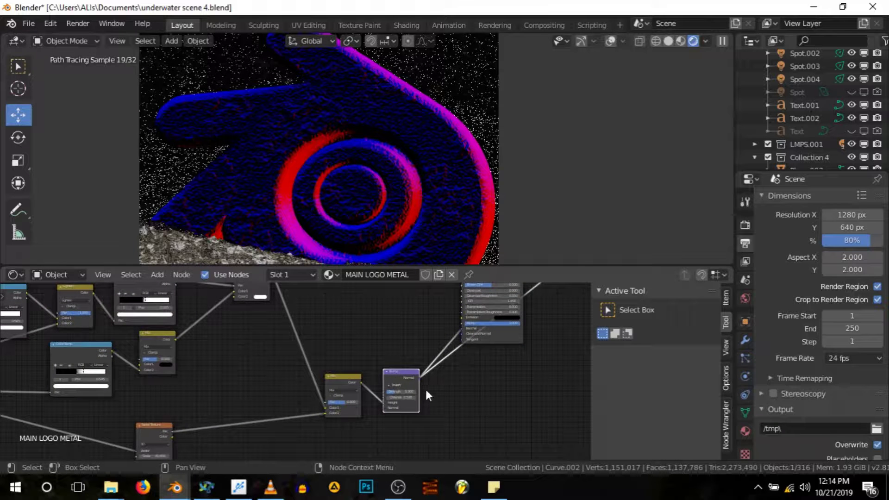
{"action": "scroll", "coordinate": [282, 354], "scroll_direction": "down", "scroll_amount": 2}
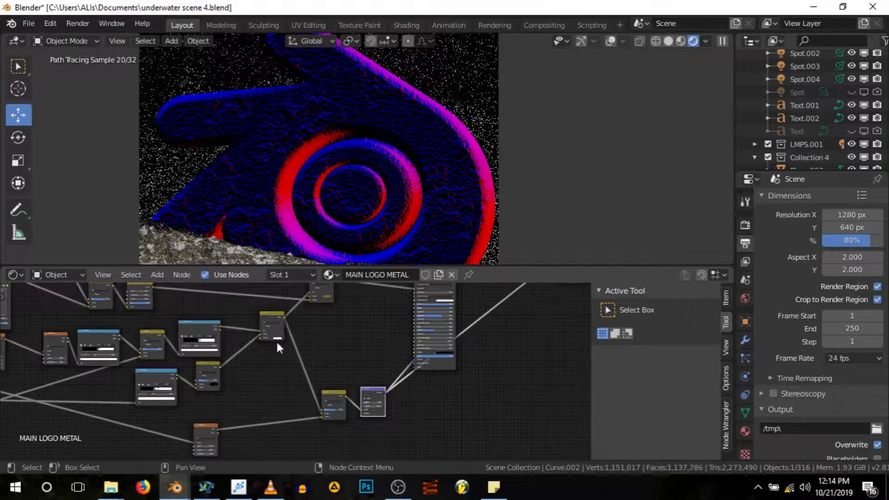
{"action": "left_click", "coordinate": [268, 313], "text": "ctrl+shift"}
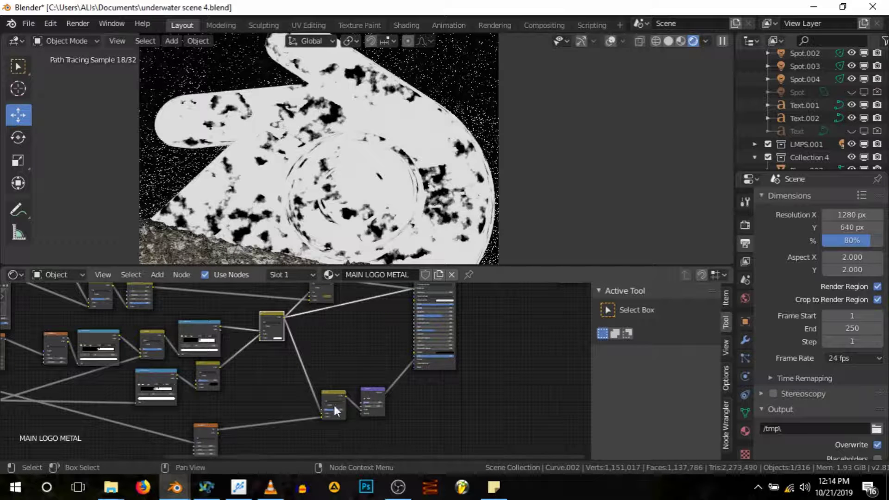
{"action": "left_click", "coordinate": [206, 428], "text": "ctrl+shift"}
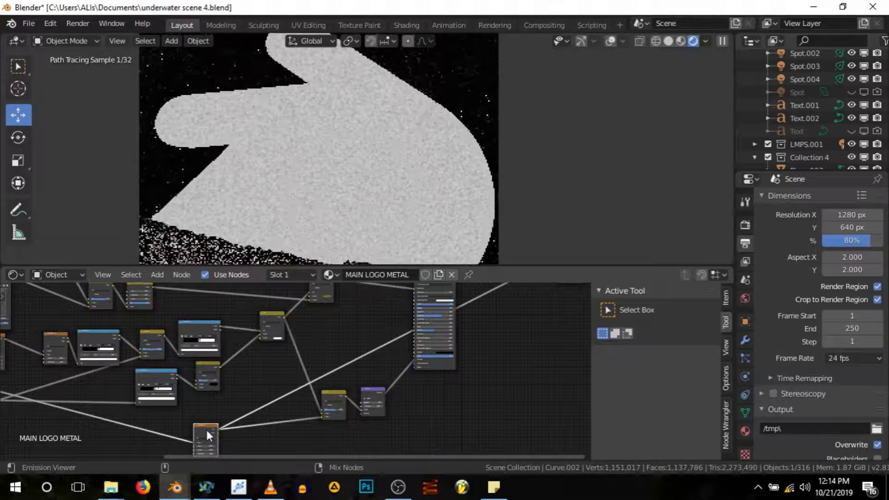
Step the preview through the mask Mix, the bump height Mix and the Bump node.
{"action": "left_click", "coordinate": [272, 319], "text": "ctrl+shift"}
{"action": "left_click", "coordinate": [334, 392], "text": "ctrl+shift"}
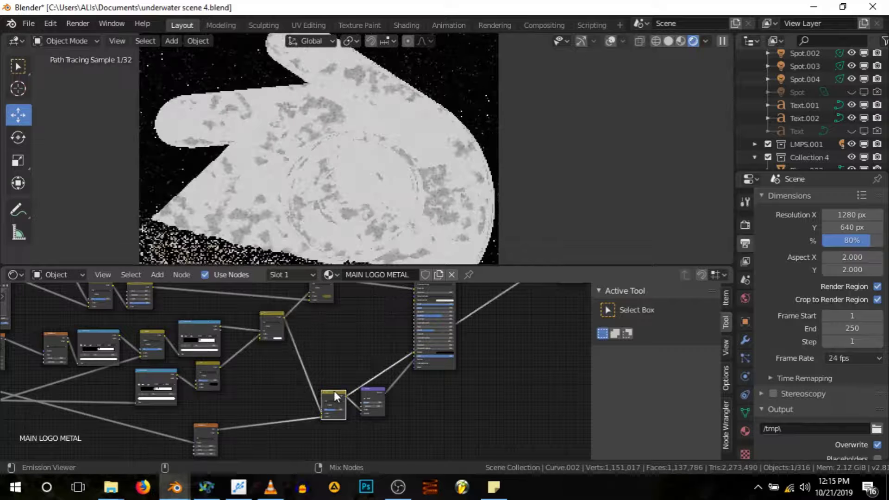
{"action": "left_click", "coordinate": [370, 390], "text": "ctrl+shift"}
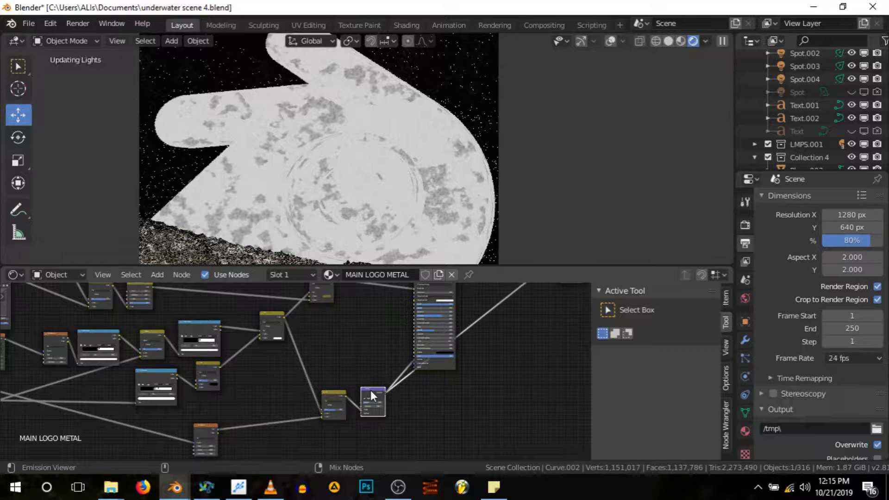
Reconnect the Principled BSDF as the material's surface output and review the branches that feed it.
{"action": "left_click", "coordinate": [434, 363], "text": "ctrl+shift"}
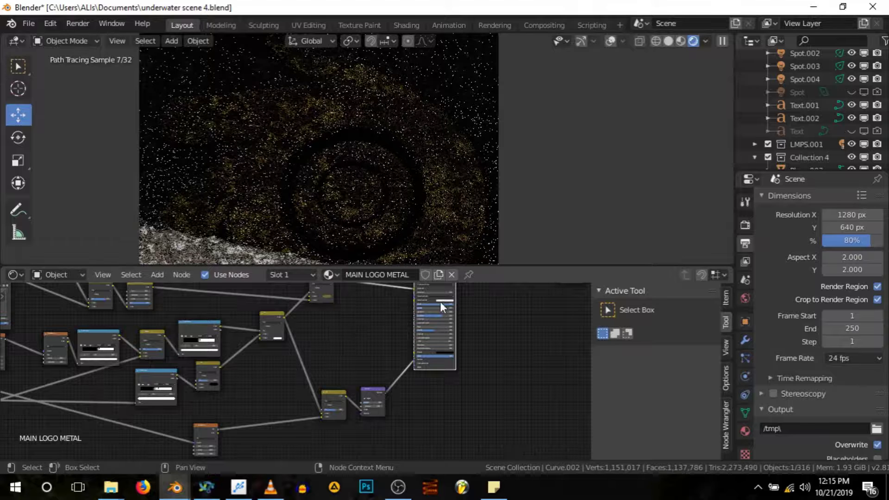
{"action": "scroll", "coordinate": [495, 341], "scroll_direction": "down", "scroll_amount": 1}
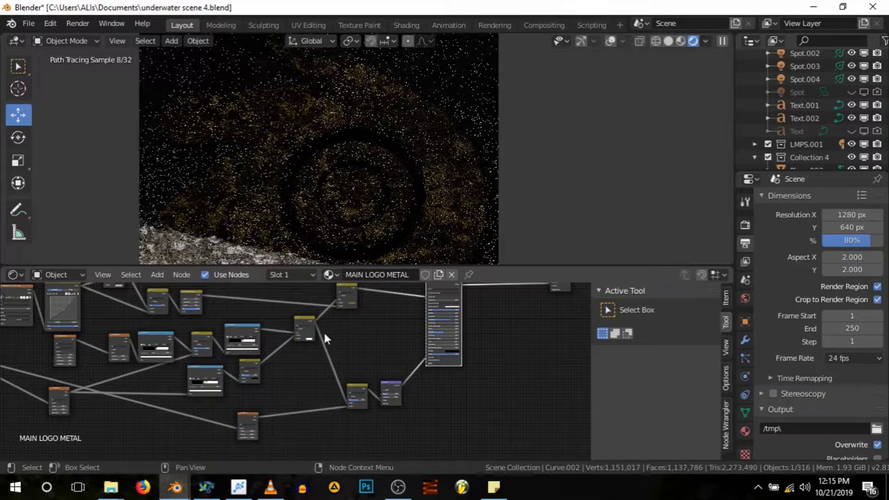
{"action": "middle_click_drag", "start_coordinate": [288, 328], "coordinate": [388, 345]}
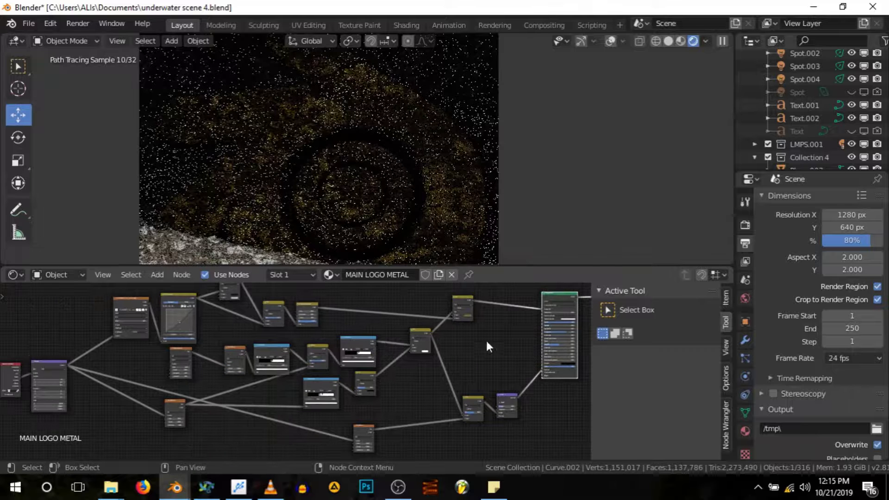
{"action": "middle_click_drag", "start_coordinate": [506, 338], "coordinate": [446, 352]}
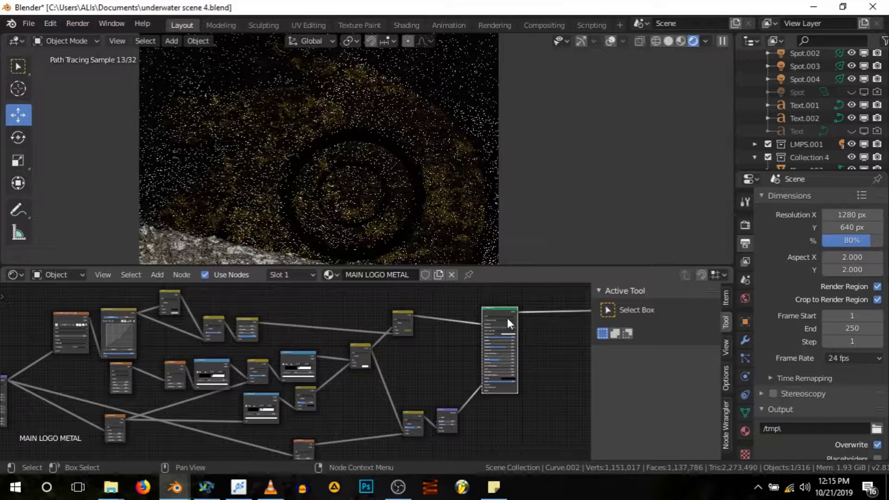
{"action": "middle_click_drag", "start_coordinate": [506, 371], "coordinate": [478, 354]}
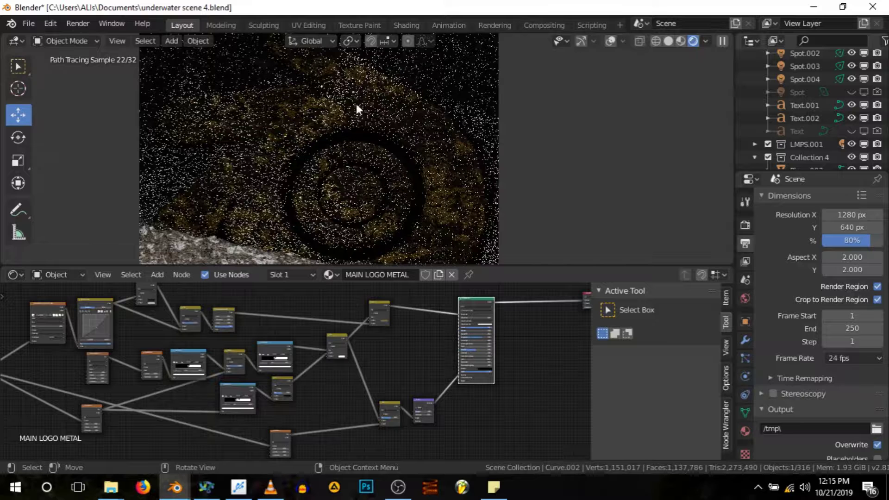
View the logo outside the camera view and show the World.001 shader nodes in the node editor.
{"action": "scroll", "coordinate": [319, 128], "scroll_direction": "down", "scroll_amount": 2}
{"action": "scroll", "coordinate": [361, 147], "scroll_direction": "up", "scroll_amount": 2}
{"action": "scroll", "coordinate": [361, 147], "scroll_direction": "down", "scroll_amount": 2}
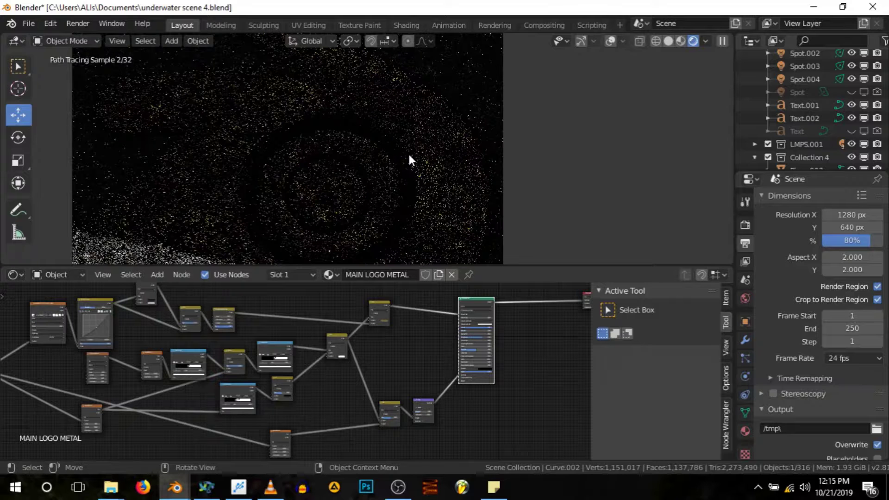
{"action": "key", "text": "ctrl+z"}
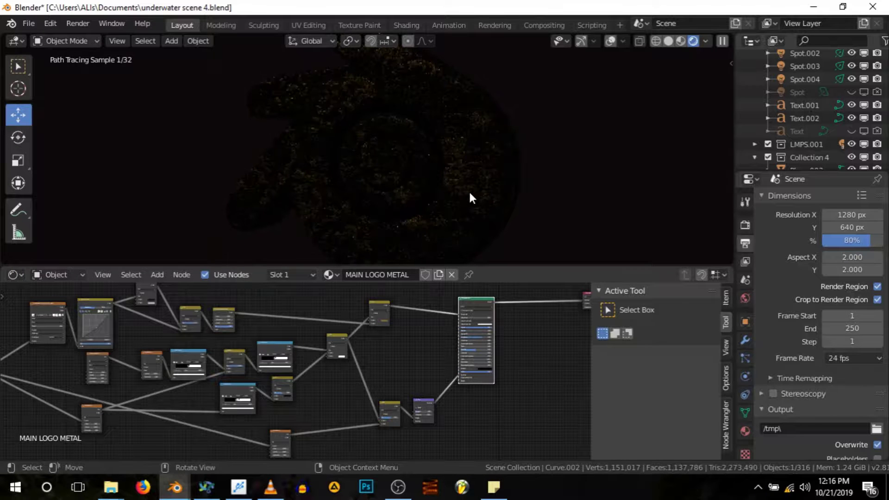
{"action": "left_click", "coordinate": [55, 275]}
{"action": "left_click", "coordinate": [58, 304]}
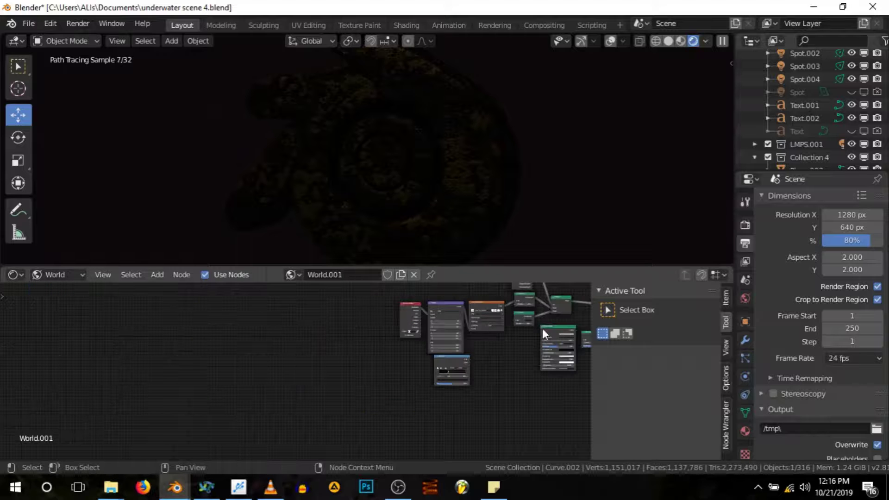
Raise the Strength of the Background node fed by over_the_clouds.exr to 0.750.
{"action": "scroll", "coordinate": [549, 320], "scroll_direction": "up", "scroll_amount": 3}
{"action": "scroll", "coordinate": [560, 314], "scroll_direction": "up", "scroll_amount": 5}
{"action": "middle_click_drag", "start_coordinate": [537, 332], "coordinate": [408, 365]}
{"action": "scroll", "coordinate": [380, 361], "scroll_direction": "down", "scroll_amount": 5}
{"action": "scroll", "coordinate": [410, 319], "scroll_direction": "up", "scroll_amount": 3}
{"action": "left_click", "coordinate": [407, 323]}
{"action": "left_click", "coordinate": [407, 323]}
{"action": "left_click", "coordinate": [407, 323]}
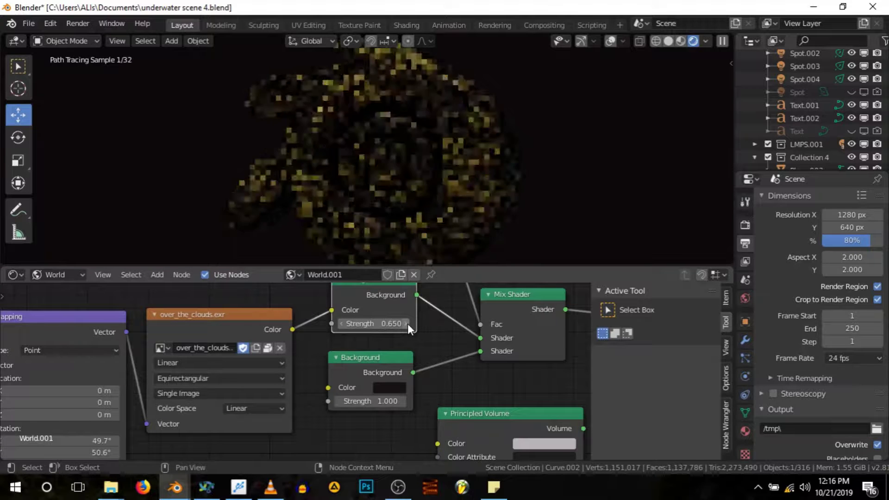
{"action": "left_click", "coordinate": [407, 323]}
{"action": "left_click", "coordinate": [408, 323]}
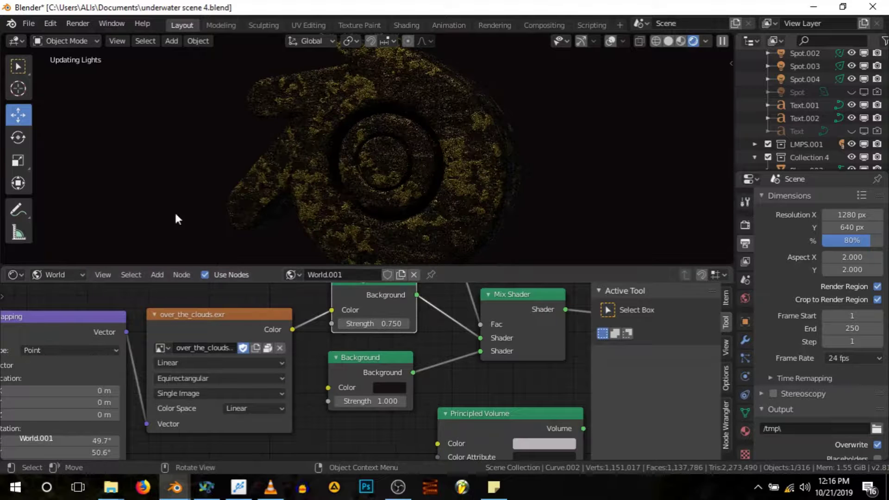
Switch the shader editor back to the object's MAIN LOGO METAL material.
{"action": "left_click", "coordinate": [17, 275]}
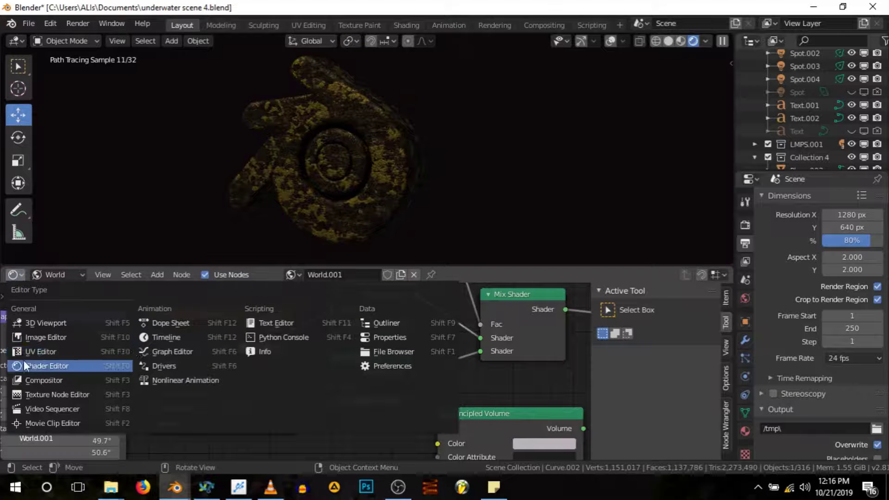
{"action": "left_click", "coordinate": [69, 274]}
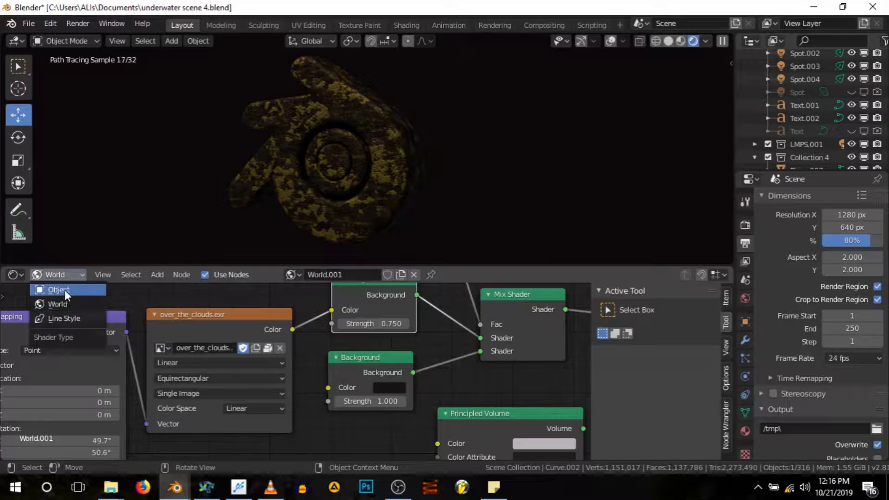
{"action": "left_click", "coordinate": [68, 289]}
{"action": "scroll", "coordinate": [185, 317], "scroll_direction": "down", "scroll_amount": 3}
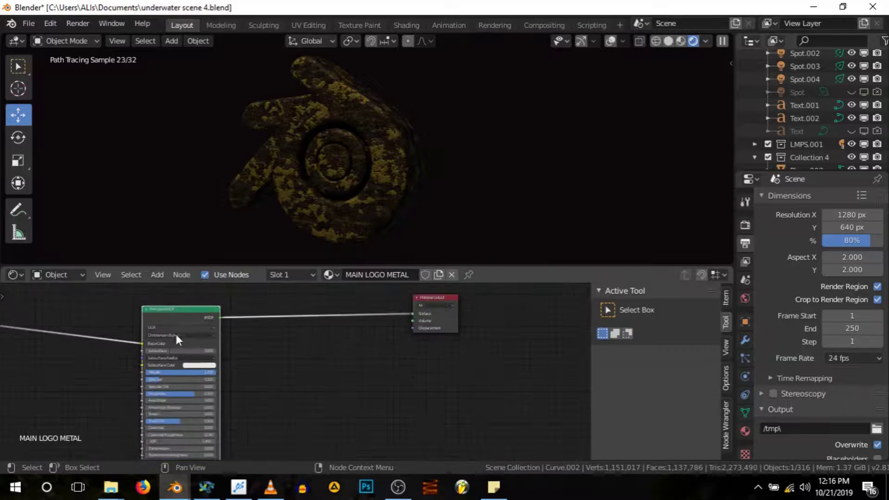
Examine the rendered rusty logo from several angles.
{"action": "mouse_move", "coordinate": [343, 171]}
{"action": "middle_mouse_down"}
{"action": "mouse_move", "coordinate": [433, 180]}
{"action": "mouse_move", "coordinate": [251, 113]}
{"action": "middle_mouse_up"}
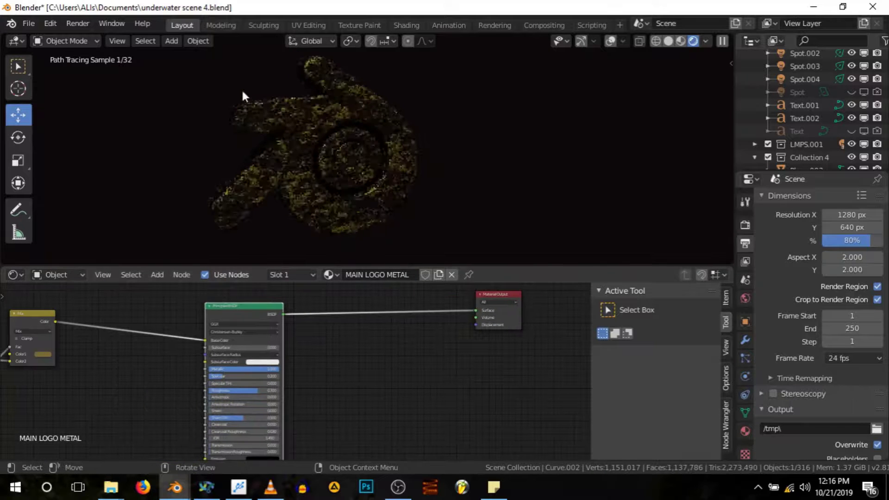
{"action": "scroll", "coordinate": [250, 115], "scroll_direction": "up", "scroll_amount": 2}
{"action": "mouse_move", "coordinate": [233, 161]}
{"action": "middle_mouse_down"}
{"action": "mouse_move", "coordinate": [294, 190]}
{"action": "mouse_move", "coordinate": [313, 188]}
{"action": "mouse_move", "coordinate": [252, 191]}
{"action": "mouse_move", "coordinate": [347, 208]}
{"action": "middle_mouse_up"}
{"action": "middle_click_drag", "start_coordinate": [341, 212], "coordinate": [278, 218]}
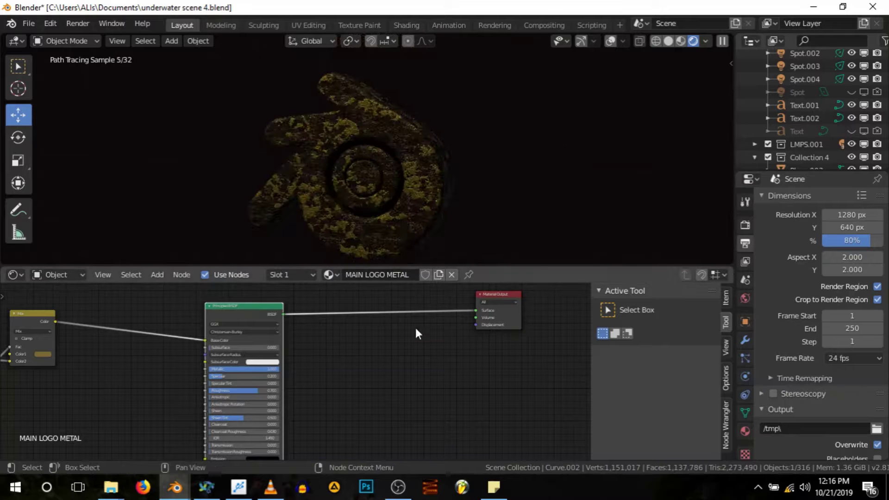
Examine the complete MAIN LOGO METAL node tree, from the texture coordinates to the Material Output.
{"action": "scroll", "coordinate": [463, 324], "scroll_direction": "down", "scroll_amount": 4}
{"action": "scroll", "coordinate": [410, 312], "scroll_direction": "down", "scroll_amount": 1}
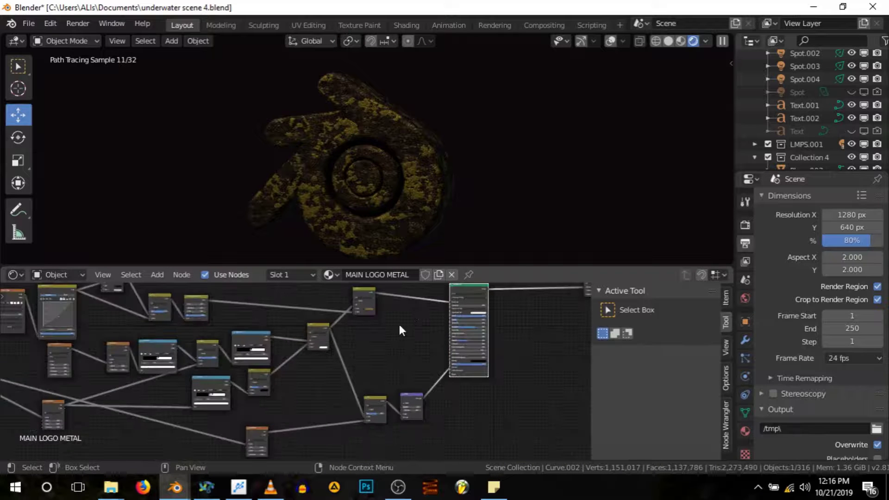
{"action": "scroll", "coordinate": [382, 318], "scroll_direction": "down", "scroll_amount": 1}
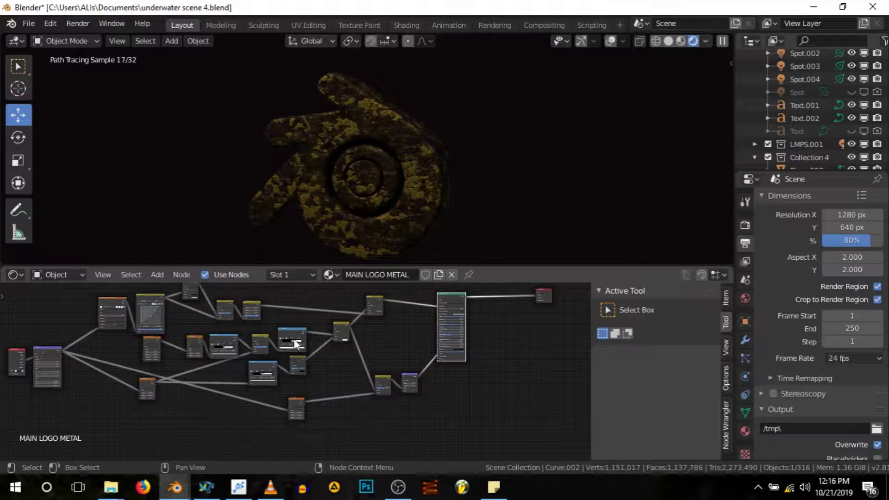
{"action": "middle_click_drag", "start_coordinate": [406, 368], "coordinate": [428, 371]}
{"action": "middle_click_drag", "start_coordinate": [505, 338], "coordinate": [488, 350]}
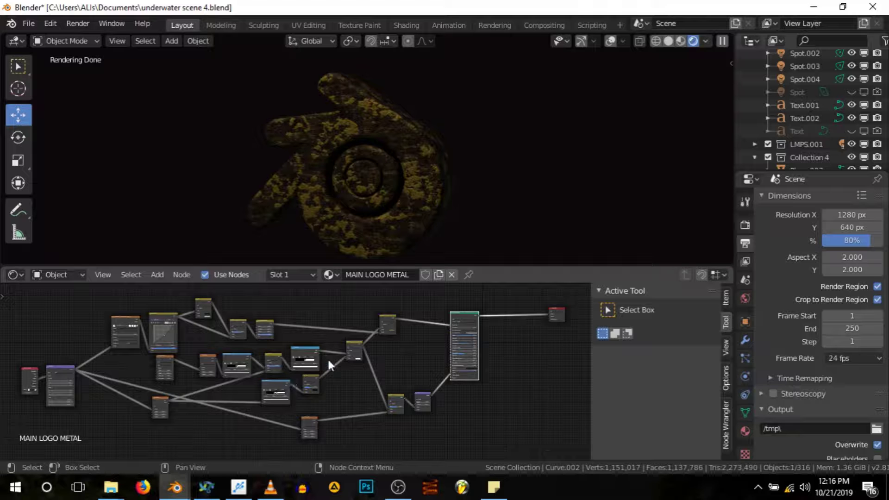
Review the whole node tree in the maximized shader editor, and restore the split layout with the viewport.
{"action": "key", "text": "ctrl+space"}
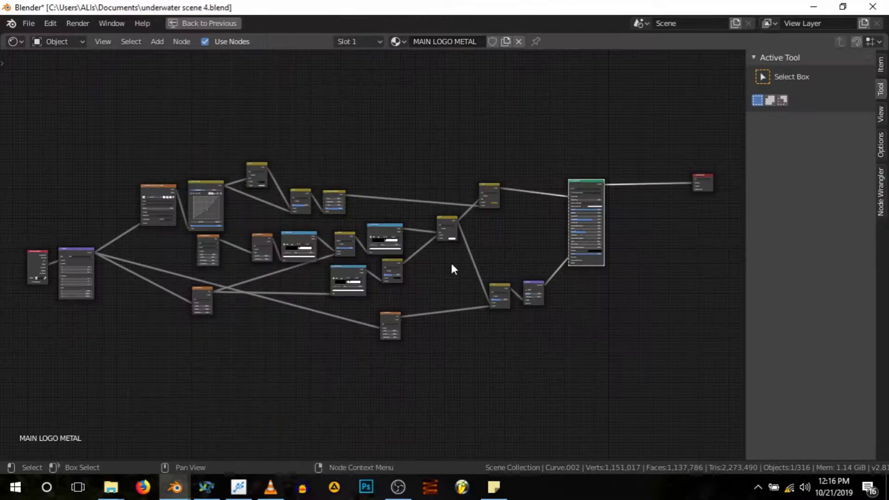
{"action": "scroll", "coordinate": [187, 250], "scroll_direction": "up", "scroll_amount": 1}
{"action": "scroll", "coordinate": [415, 268], "scroll_direction": "down", "scroll_amount": 1}
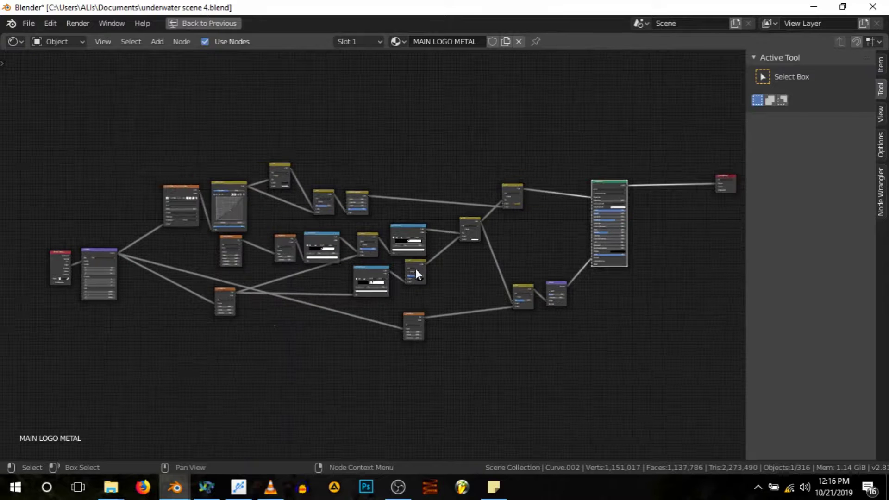
{"action": "scroll", "coordinate": [230, 252], "scroll_direction": "up", "scroll_amount": 1}
{"action": "scroll", "coordinate": [229, 251], "scroll_direction": "down", "scroll_amount": 1}
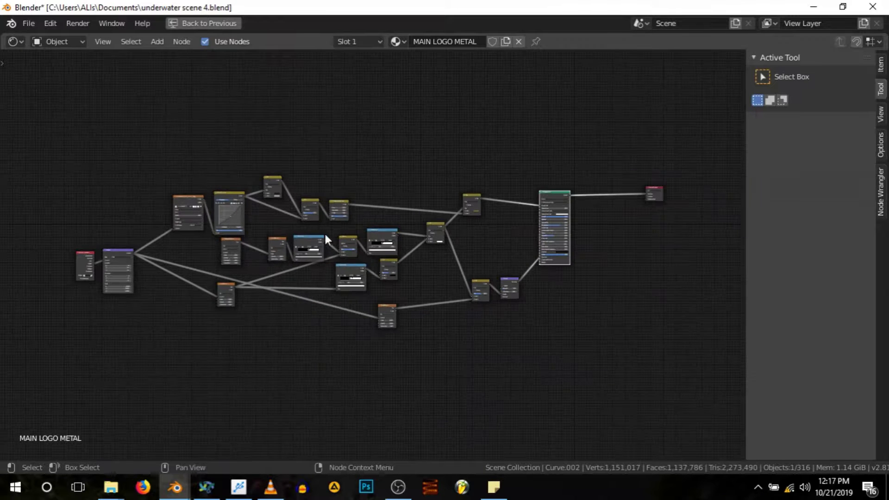
{"action": "key", "text": "ctrl"}
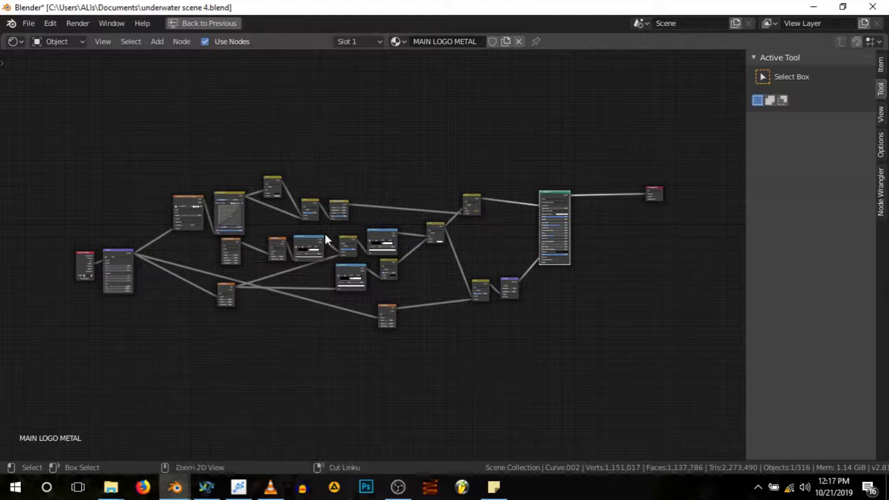
{"action": "key", "text": "ctrl+space"}
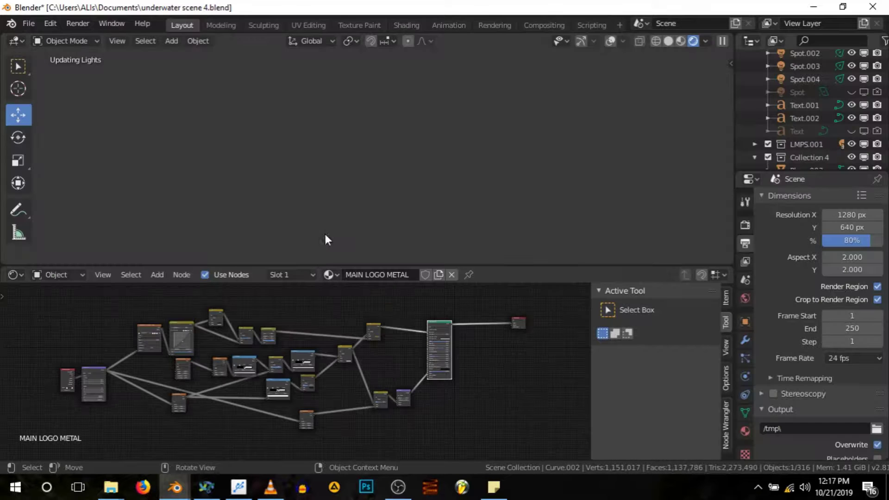
Examine the Texture Coordinate and Mapping nodes at the start of the MAIN LOGO METAL tree, especially the Mapping scale values.
{"action": "scroll", "coordinate": [188, 382], "scroll_direction": "up", "scroll_amount": 5}
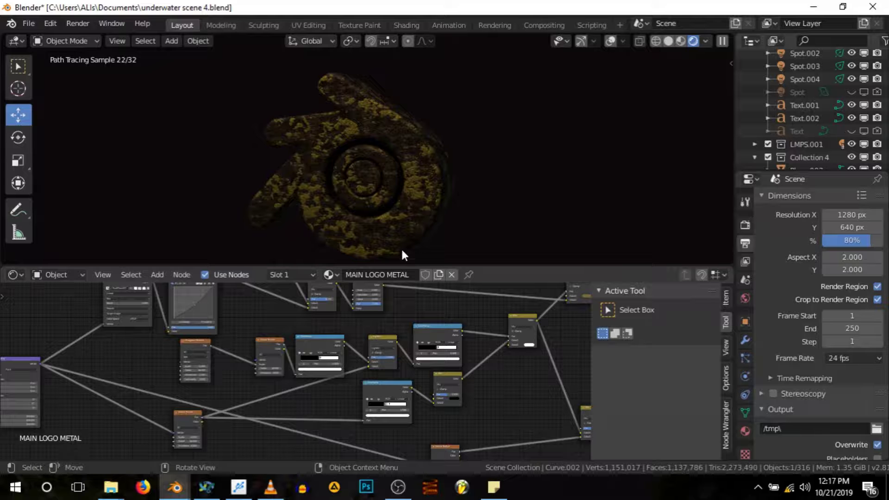
{"action": "scroll", "coordinate": [199, 387], "scroll_direction": "down", "scroll_amount": 1}
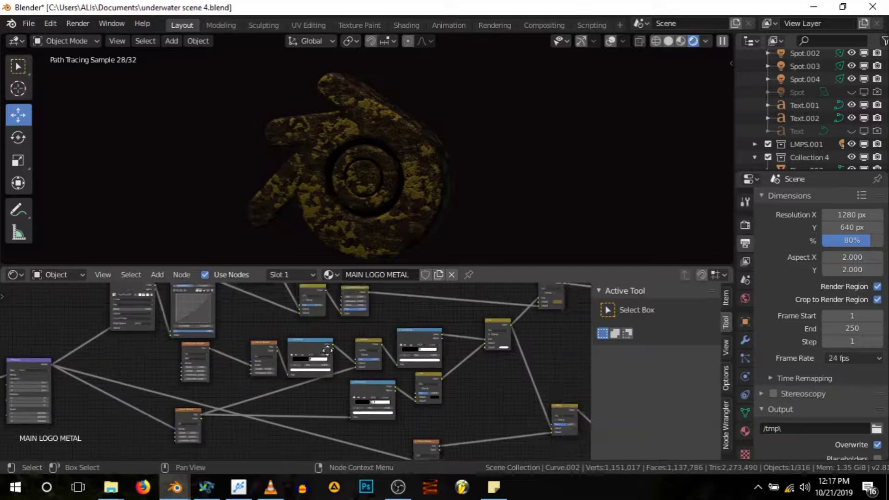
{"action": "middle_click_drag", "start_coordinate": [16, 421], "coordinate": [150, 405]}
{"action": "scroll", "coordinate": [150, 406], "scroll_direction": "up", "scroll_amount": 1}
{"action": "scroll", "coordinate": [150, 406], "scroll_direction": "up", "scroll_amount": 3}
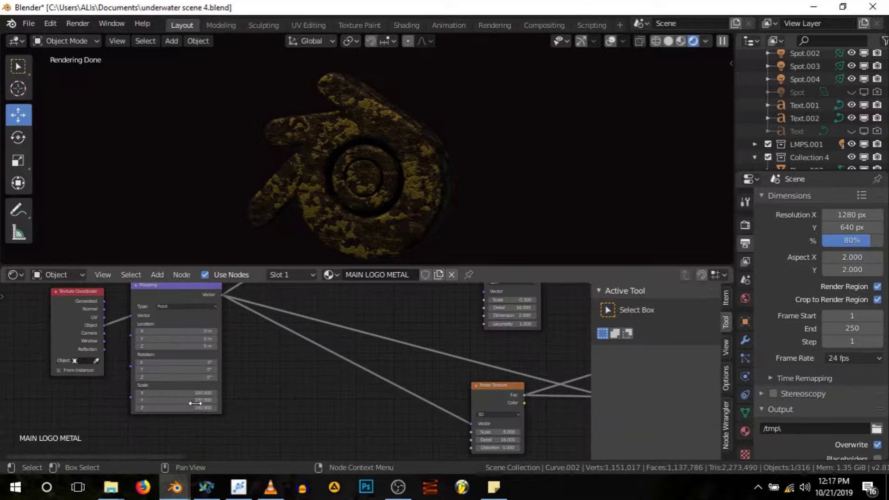
{"action": "scroll", "coordinate": [231, 336], "scroll_direction": "down", "scroll_amount": 3}
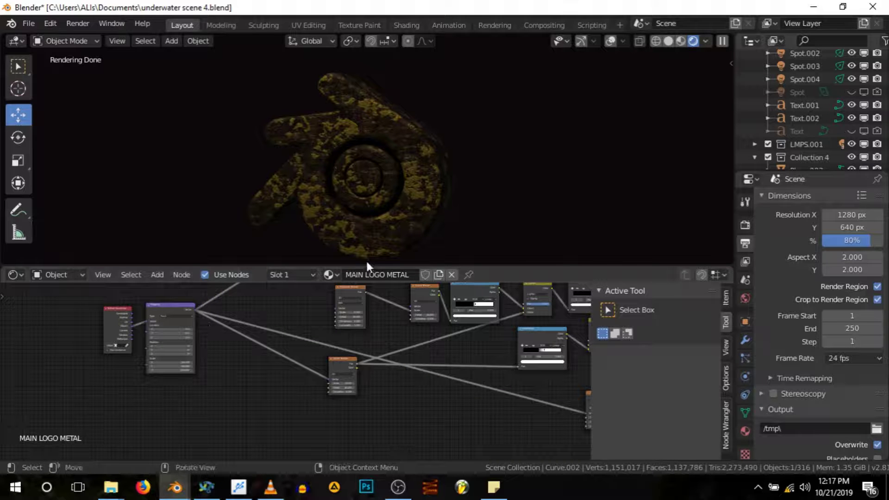
{"action": "scroll", "coordinate": [190, 361], "scroll_direction": "up", "scroll_amount": 4}
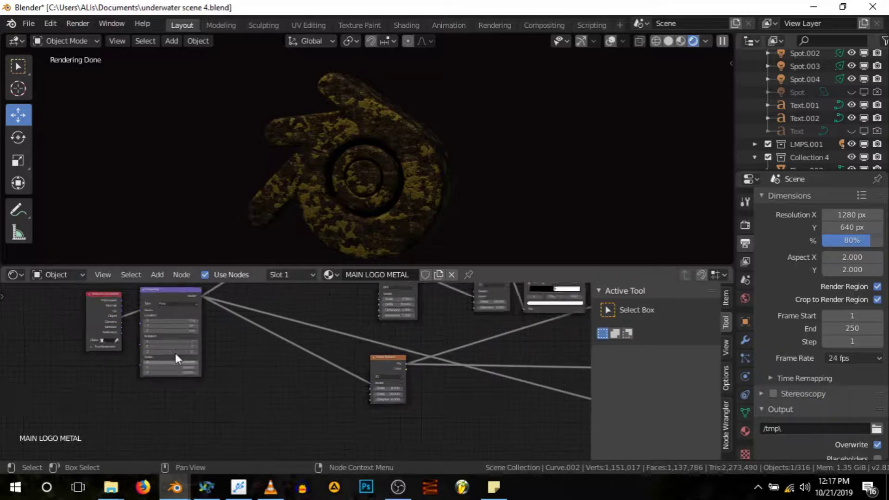
{"action": "left_click_drag", "start_coordinate": [190, 361], "coordinate": [195, 373]}
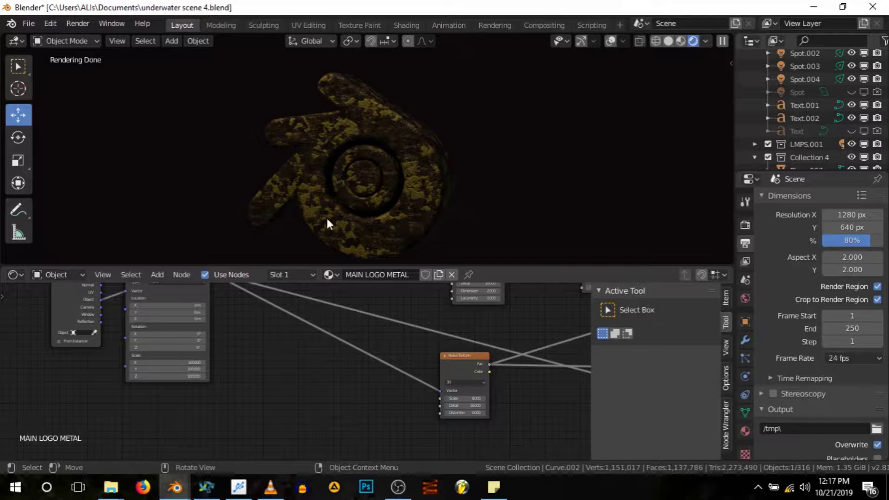
Examine how the Mapping node's branches run through the texture and mix nodes to the Principled shader.
{"action": "scroll", "coordinate": [241, 352], "scroll_direction": "down", "scroll_amount": 4}
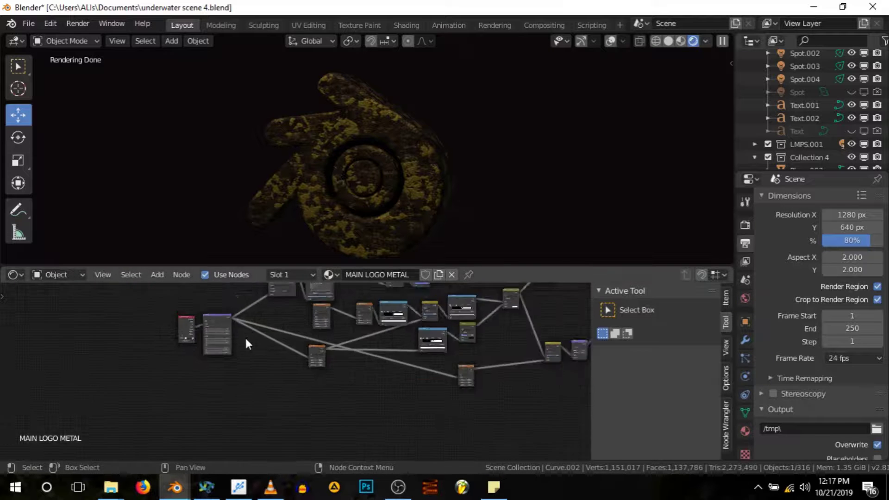
{"action": "scroll", "coordinate": [247, 354], "scroll_direction": "down", "scroll_amount": 1}
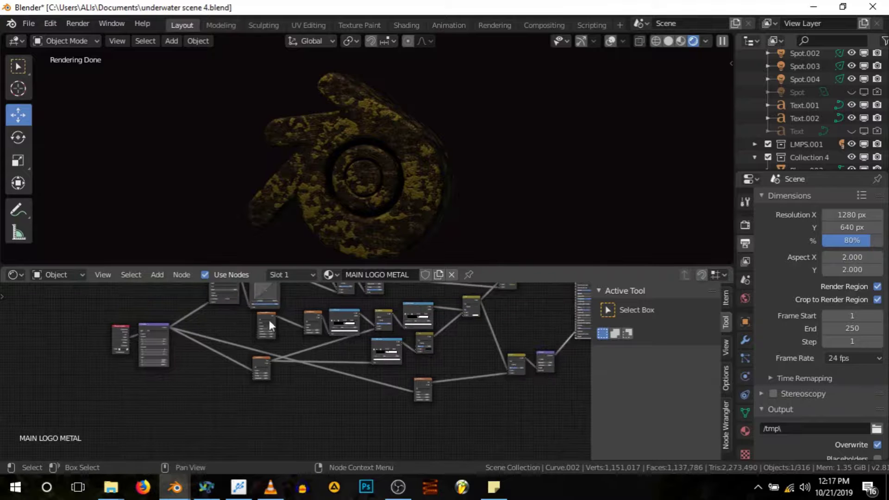
{"action": "middle_click_drag", "start_coordinate": [381, 340], "coordinate": [359, 349]}
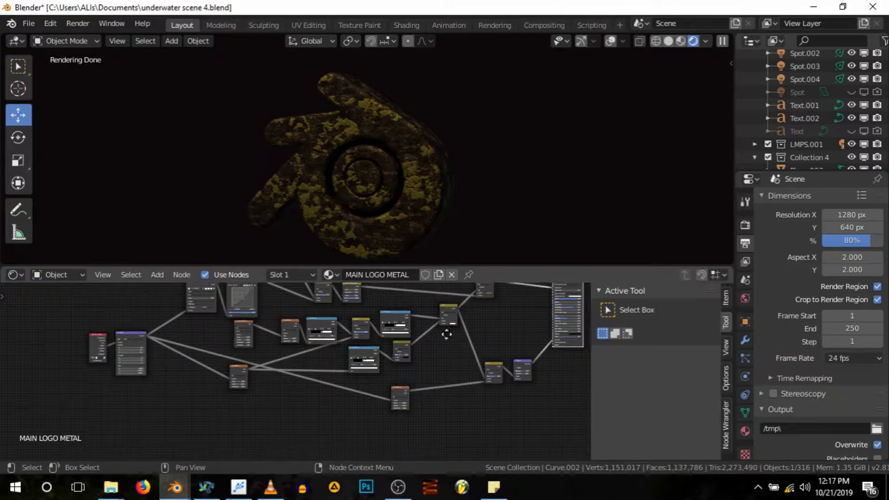
{"action": "middle_click_drag", "start_coordinate": [457, 328], "coordinate": [404, 348]}
{"action": "middle_click_drag", "start_coordinate": [493, 330], "coordinate": [487, 343]}
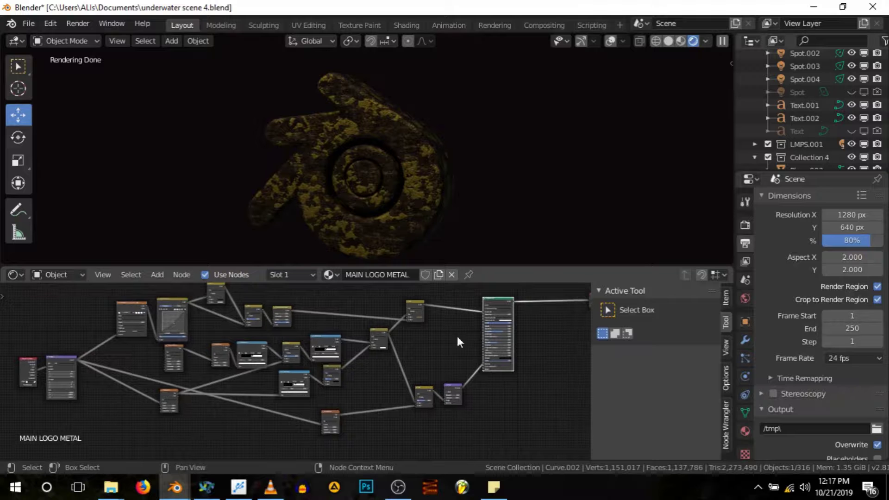
Examine the MAIN LOGO METAL.001 node tree used by the 2.8 text.
{"action": "scroll", "coordinate": [354, 342], "scroll_direction": "down", "scroll_amount": 1}
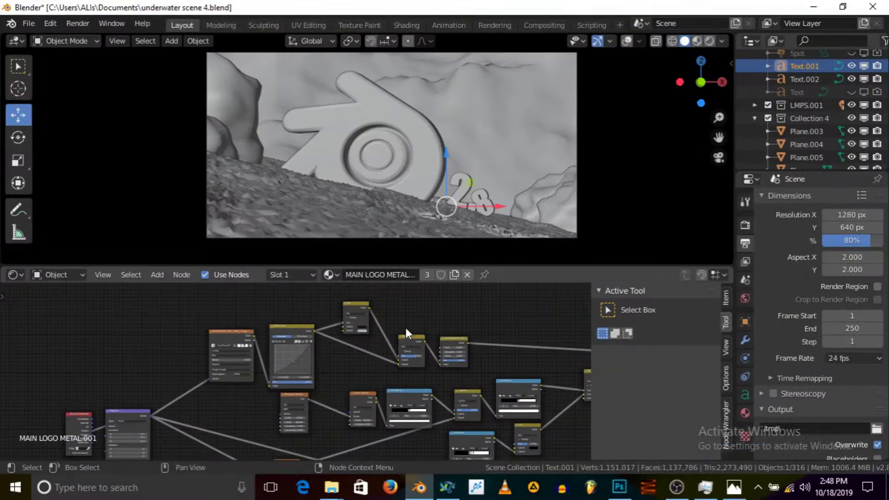
{"action": "scroll", "coordinate": [294, 316], "scroll_direction": "down", "scroll_amount": 3}
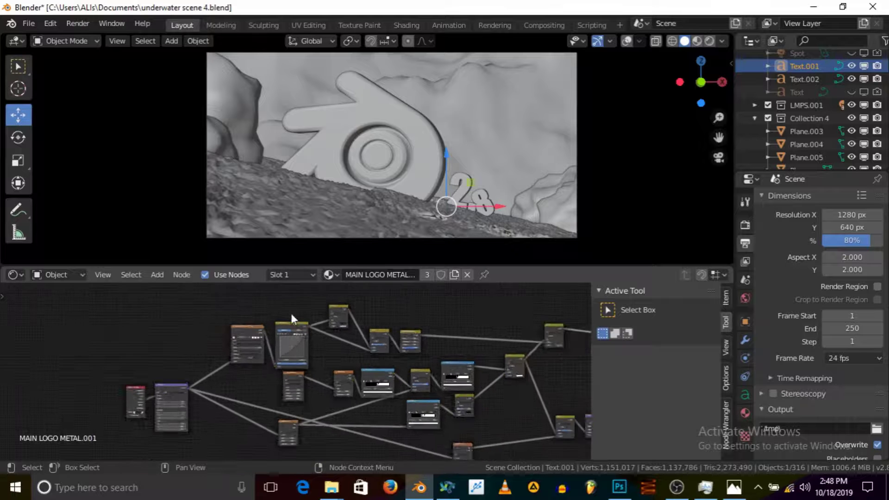
{"action": "middle_click_drag", "start_coordinate": [393, 349], "coordinate": [369, 351]}
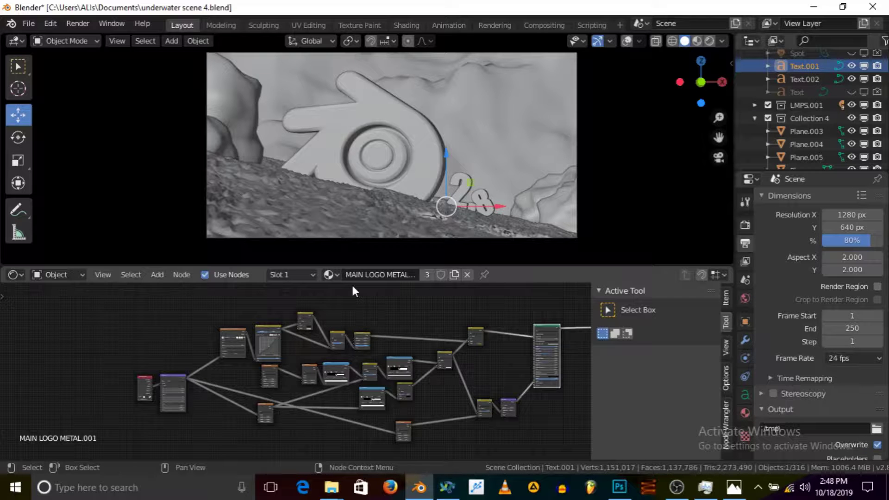
Leave the camera view and turn on the viewport overlays for the underwater scene.
{"action": "middle_click_drag", "start_coordinate": [473, 168], "coordinate": [493, 194]}
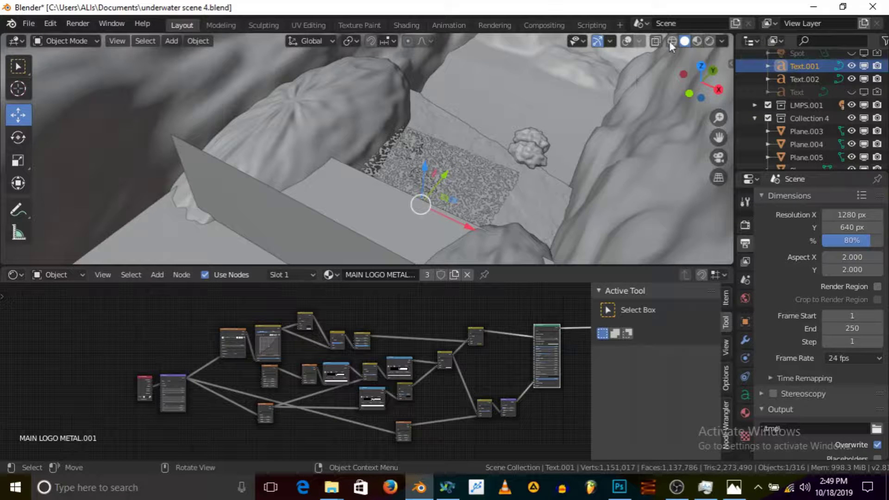
{"action": "left_click", "coordinate": [626, 40]}
{"action": "middle_click_drag", "start_coordinate": [417, 171], "coordinate": [482, 171]}
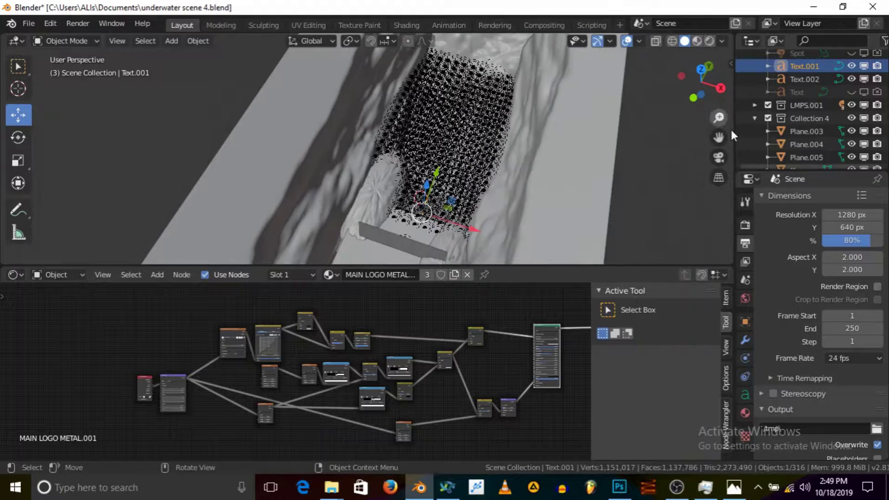
Expand the LMPS.001 collection and look through its whole list of spot lights.
{"action": "left_click", "coordinate": [759, 104]}
{"action": "scroll", "coordinate": [793, 124], "scroll_direction": "down", "scroll_amount": 15}
{"action": "scroll", "coordinate": [793, 124], "scroll_direction": "down", "scroll_amount": 20}
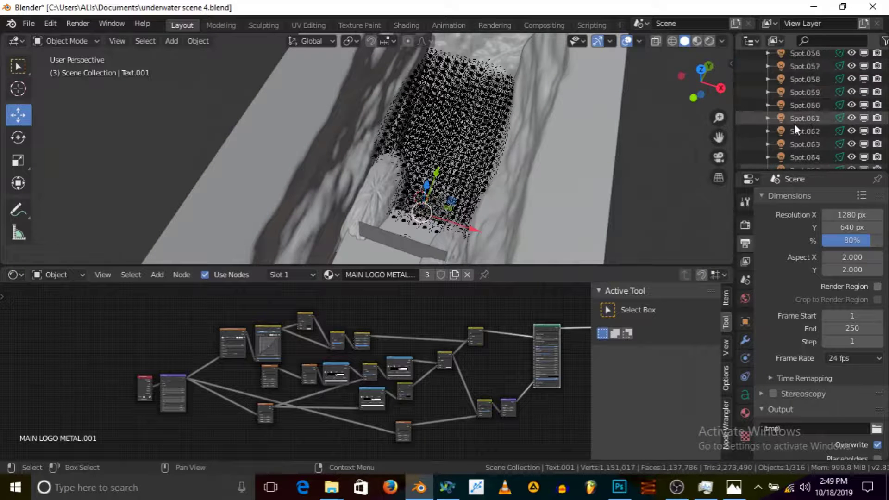
{"action": "scroll", "coordinate": [793, 124], "scroll_direction": "down", "scroll_amount": 18}
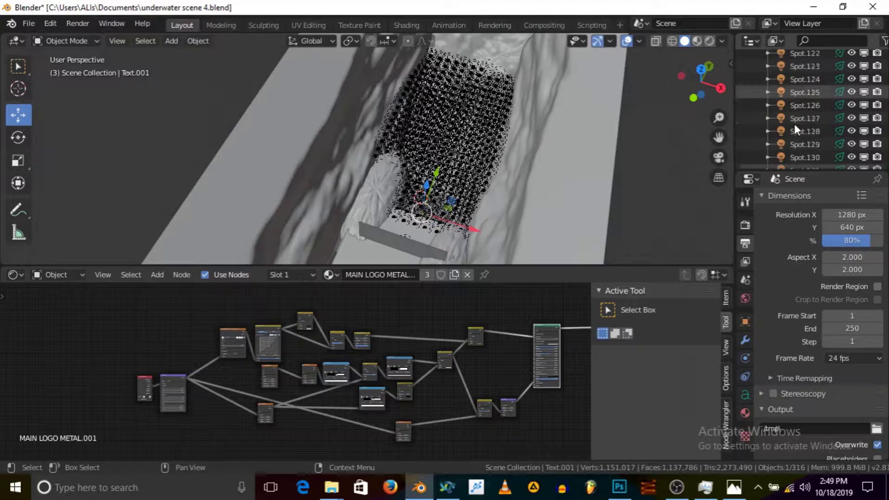
{"action": "scroll", "coordinate": [791, 139], "scroll_direction": "down", "scroll_amount": 20}
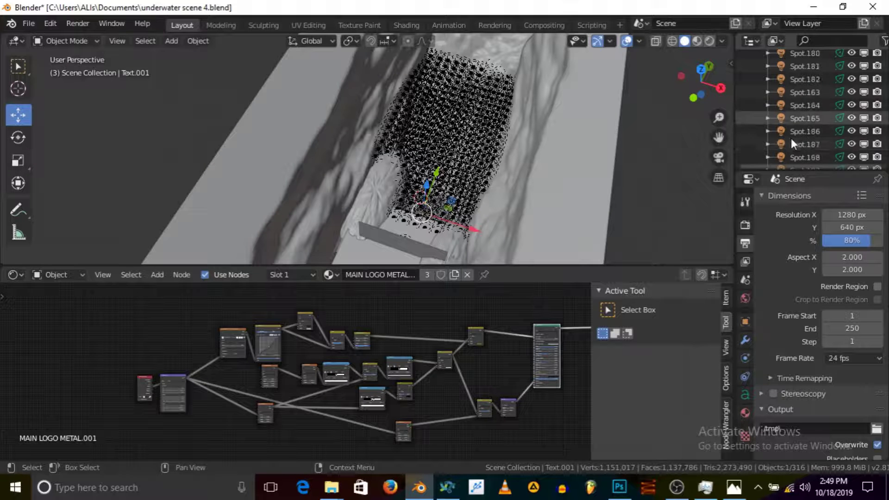
{"action": "scroll", "coordinate": [791, 141], "scroll_direction": "down", "scroll_amount": 20}
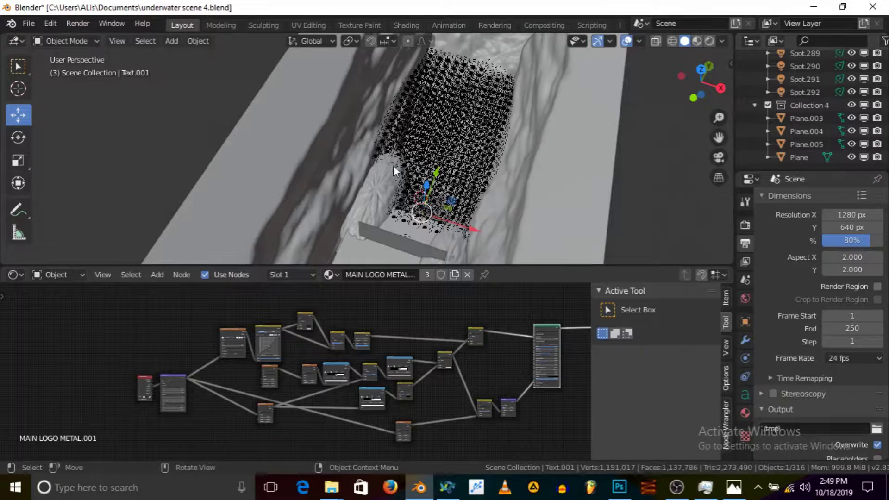
Examine the dense grid of spot lights spread over the seabed between the rocks.
{"action": "scroll", "coordinate": [499, 143], "scroll_direction": "up", "scroll_amount": 3}
{"action": "scroll", "coordinate": [468, 170], "scroll_direction": "down", "scroll_amount": 3}
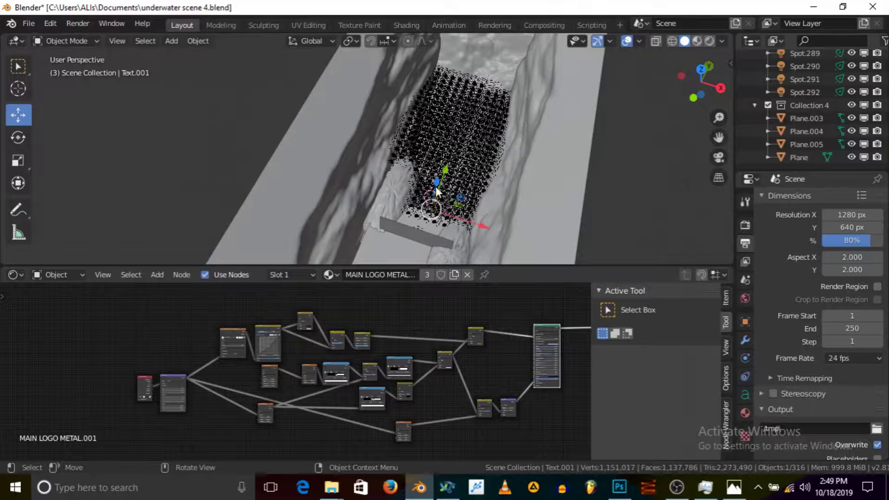
{"action": "scroll", "coordinate": [433, 210], "scroll_direction": "up", "scroll_amount": 3}
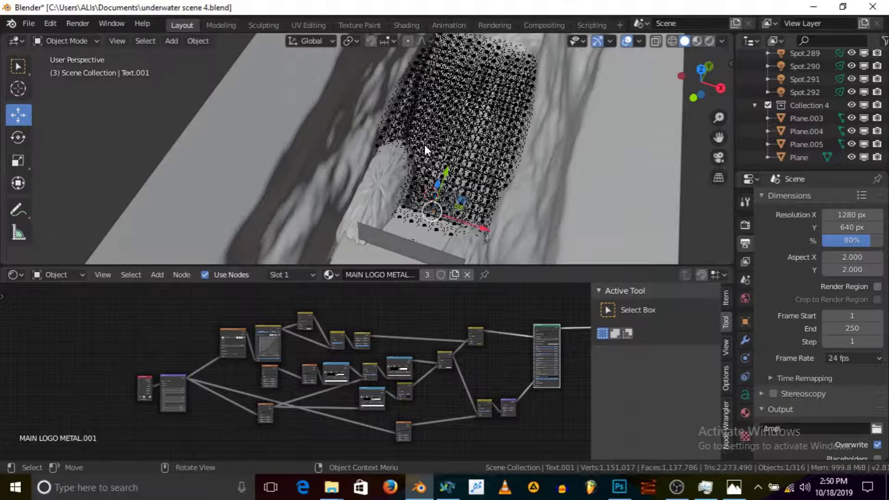
{"action": "middle_click_drag", "start_coordinate": [527, 202], "coordinate": [440, 183]}
{"action": "middle_click_drag", "start_coordinate": [381, 178], "coordinate": [438, 187]}
{"action": "scroll", "coordinate": [830, 96], "scroll_direction": "up", "scroll_amount": 5}
Collapse the LMPS.001 collection and exclude it from the view layer.
{"action": "scroll", "coordinate": [850, 105], "scroll_direction": "up", "scroll_amount": 20}
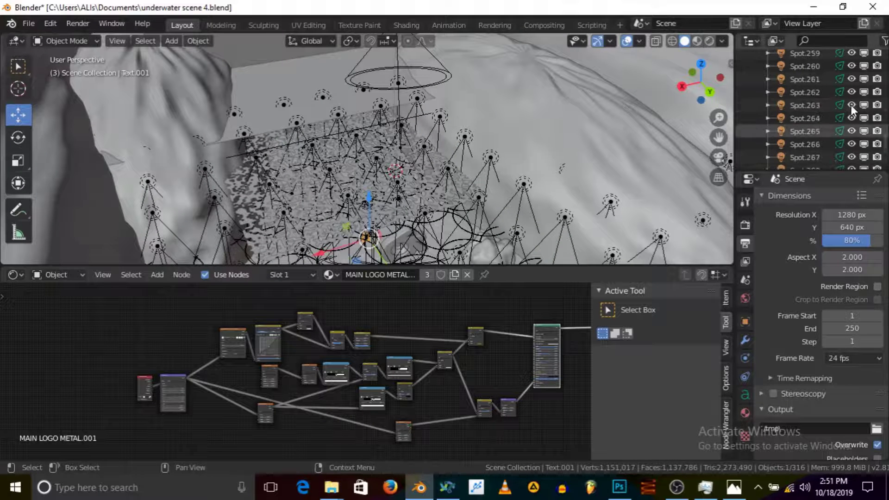
{"action": "scroll", "coordinate": [766, 83], "scroll_direction": "up", "scroll_amount": 20}
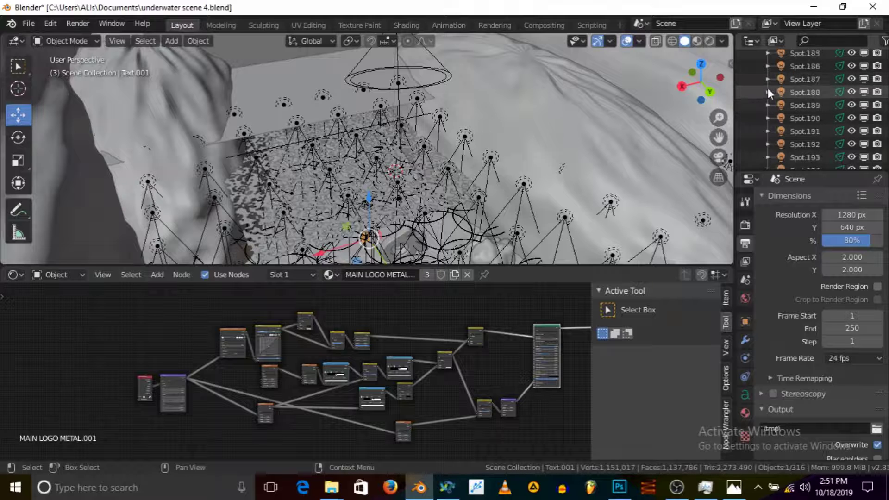
{"action": "scroll", "coordinate": [768, 93], "scroll_direction": "up", "scroll_amount": 20}
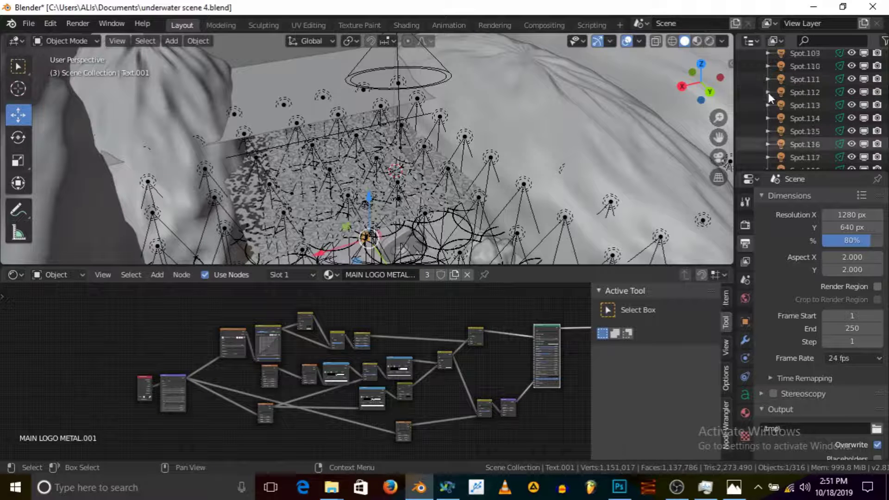
{"action": "scroll", "coordinate": [768, 92], "scroll_direction": "up", "scroll_amount": 20}
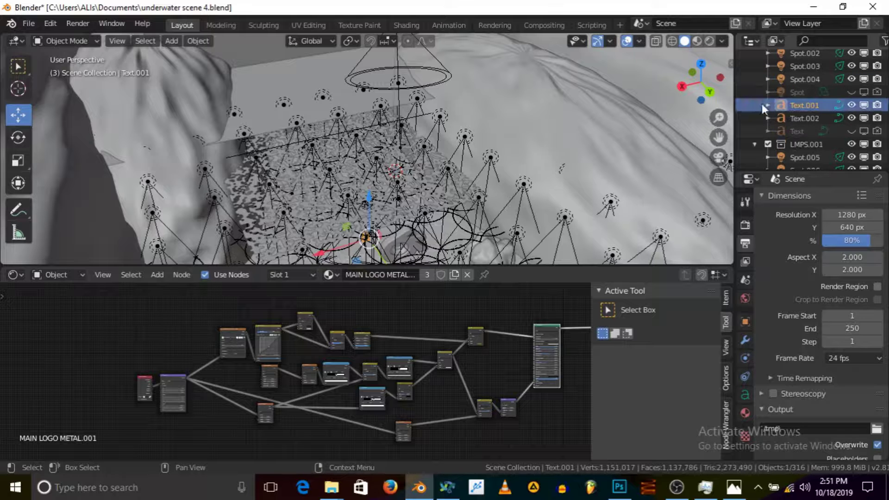
{"action": "left_click", "coordinate": [754, 144]}
{"action": "left_click", "coordinate": [768, 144]}
{"action": "left_click", "coordinate": [768, 144]}
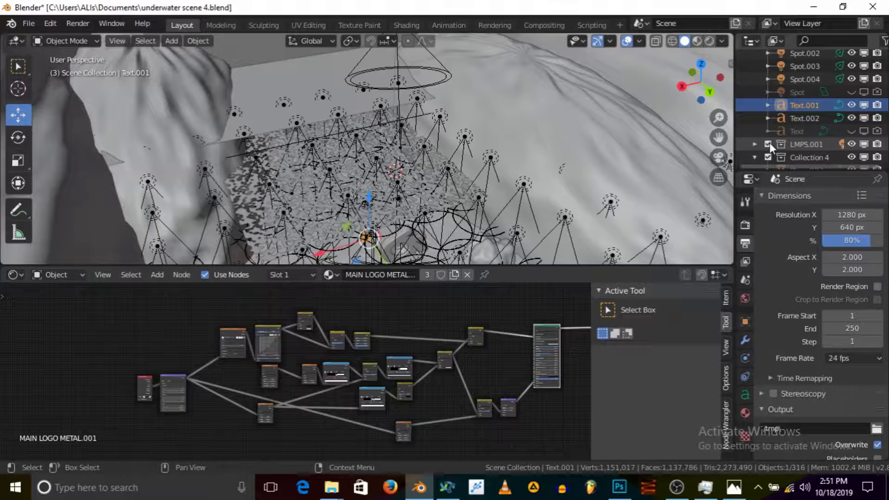
{"action": "left_click", "coordinate": [768, 144]}
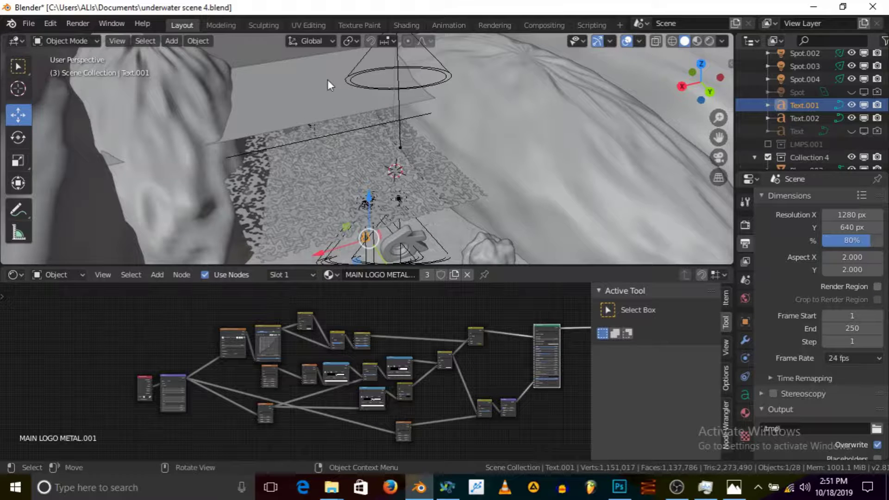
Examine the remaining spot lights and the perforated plane above the logo from several angles.
{"action": "scroll", "coordinate": [370, 120], "scroll_direction": "up", "scroll_amount": 2}
{"action": "middle_click_drag", "start_coordinate": [374, 116], "coordinate": [382, 110]}
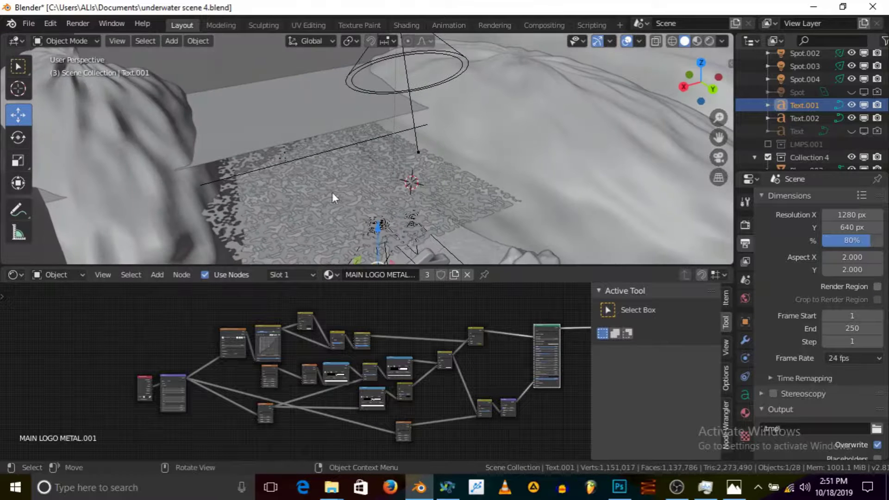
{"action": "middle_click_drag", "start_coordinate": [390, 178], "coordinate": [418, 149]}
{"action": "scroll", "coordinate": [418, 149], "scroll_direction": "up", "scroll_amount": 4}
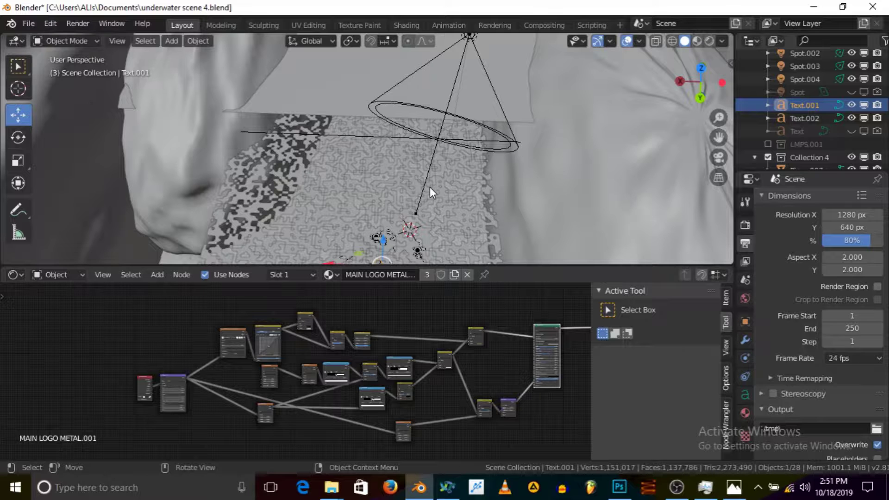
{"action": "middle_click_drag", "start_coordinate": [444, 218], "coordinate": [426, 162]}
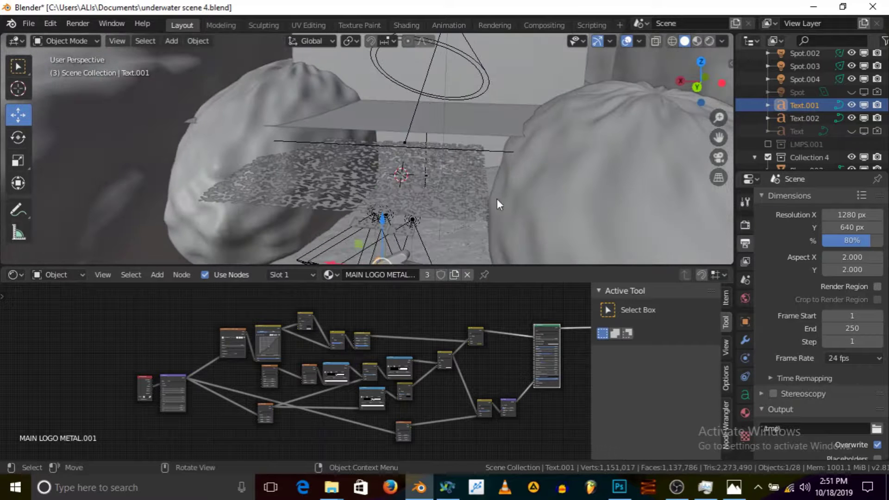
{"action": "middle_click_drag", "start_coordinate": [464, 197], "coordinate": [379, 187]}
{"action": "scroll", "coordinate": [423, 186], "scroll_direction": "down", "scroll_amount": 3}
{"action": "scroll", "coordinate": [400, 191], "scroll_direction": "up", "scroll_amount": 2}
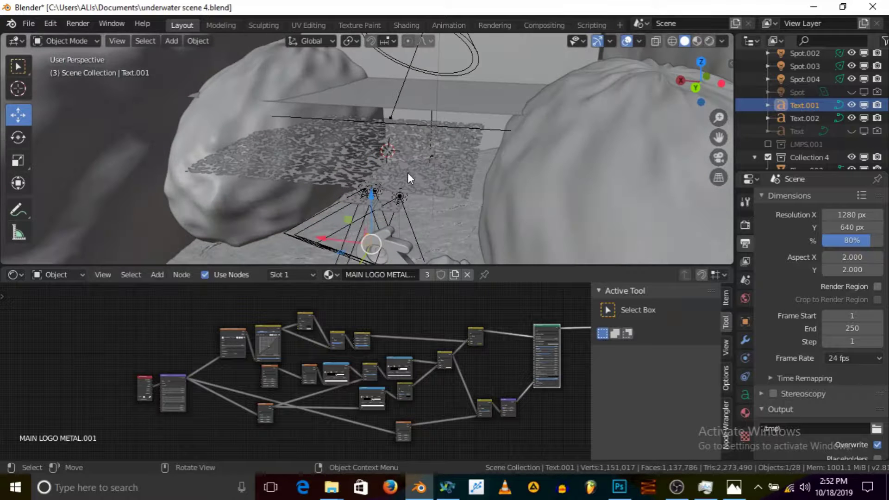
Select the perforated plane and then the Spot.002 light above it, and inspect how they sit over the logo.
{"action": "left_click", "coordinate": [408, 174]}
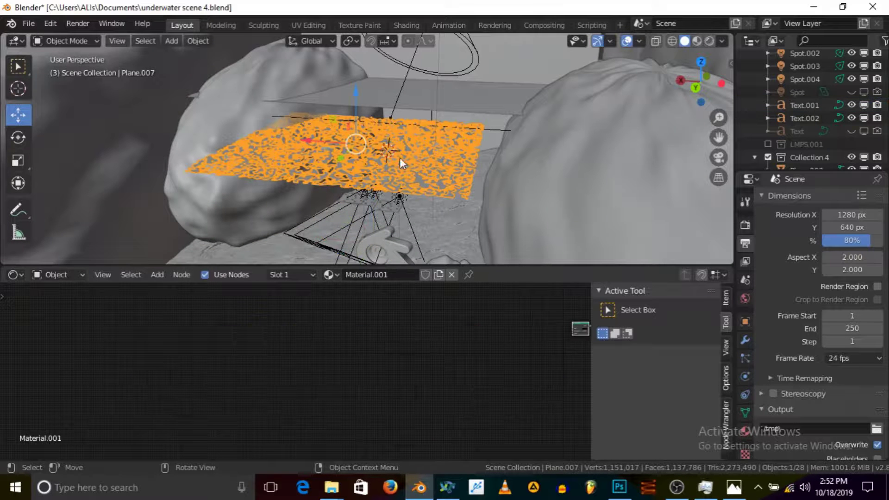
{"action": "left_click", "coordinate": [403, 78]}
{"action": "scroll", "coordinate": [398, 142], "scroll_direction": "down", "scroll_amount": 2}
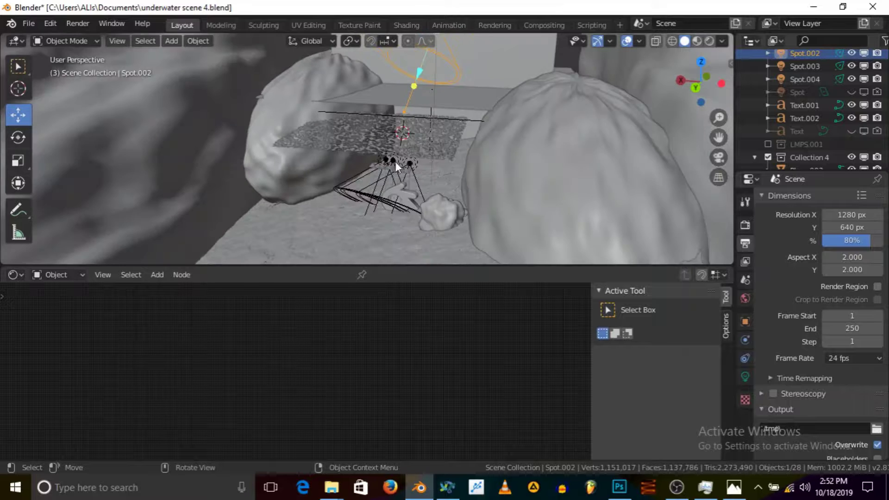
{"action": "scroll", "coordinate": [395, 174], "scroll_direction": "up", "scroll_amount": 4}
{"action": "scroll", "coordinate": [420, 184], "scroll_direction": "up", "scroll_amount": 1}
{"action": "scroll", "coordinate": [409, 104], "scroll_direction": "down", "scroll_amount": 4}
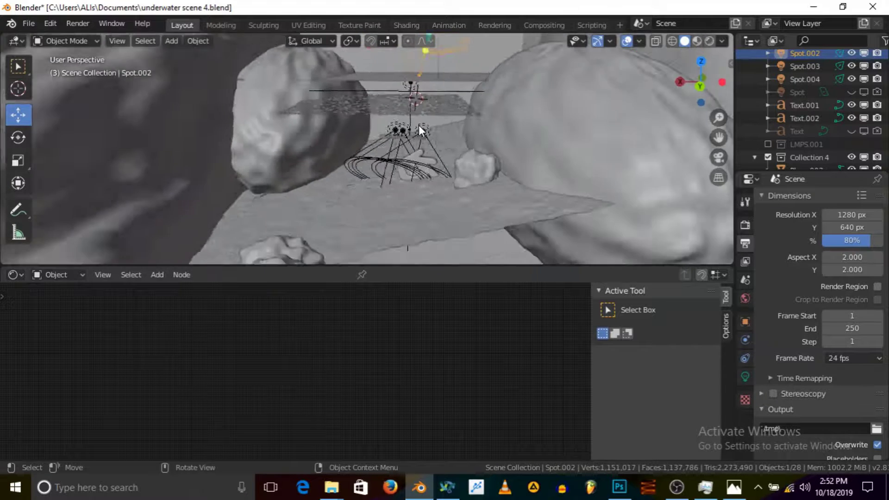
{"action": "scroll", "coordinate": [412, 101], "scroll_direction": "up", "scroll_amount": 1}
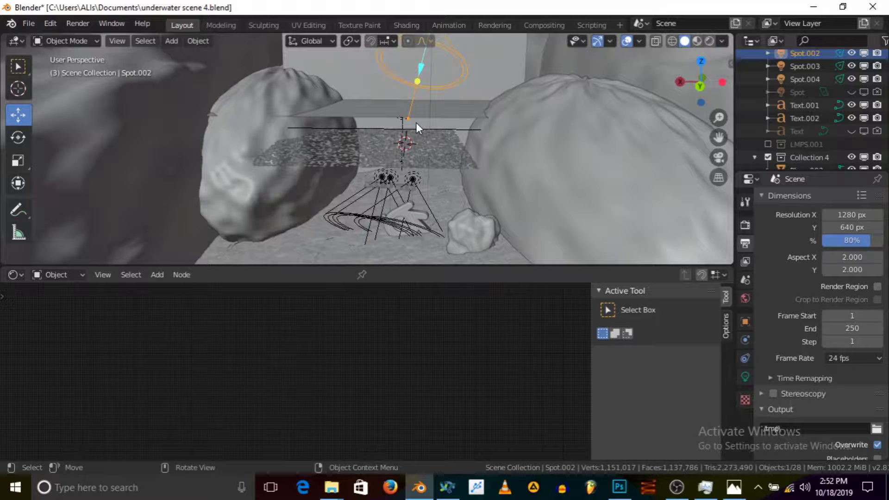
Examine from several angles how the perforated plane sits between the Spot.002 light and the logo.
{"action": "middle_click_drag", "start_coordinate": [383, 137], "coordinate": [405, 162]}
{"action": "scroll", "coordinate": [429, 90], "scroll_direction": "up", "scroll_amount": 2}
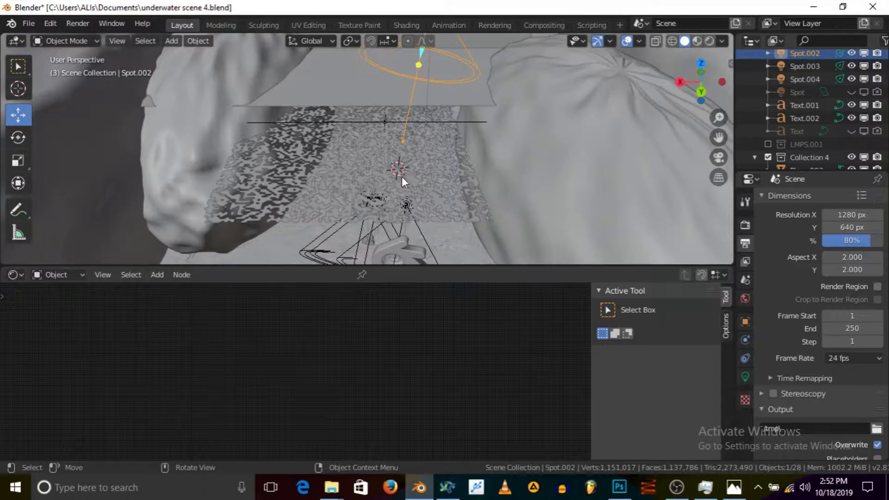
{"action": "scroll", "coordinate": [417, 103], "scroll_direction": "down", "scroll_amount": 2}
{"action": "middle_click_drag", "start_coordinate": [393, 149], "coordinate": [389, 181]}
{"action": "middle_click_drag", "start_coordinate": [479, 160], "coordinate": [424, 175]}
{"action": "scroll", "coordinate": [391, 183], "scroll_direction": "up", "scroll_amount": 2}
{"action": "middle_click_drag", "start_coordinate": [394, 134], "coordinate": [453, 93]}
{"action": "scroll", "coordinate": [461, 64], "scroll_direction": "up", "scroll_amount": 5}
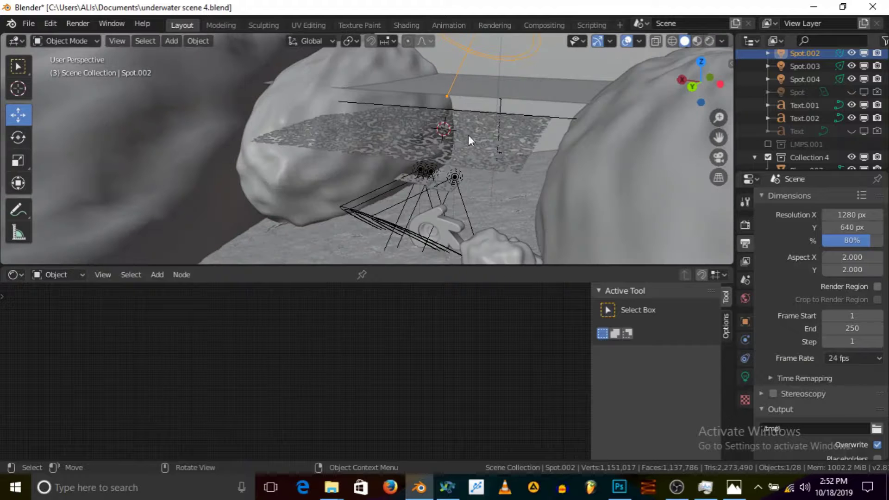
{"action": "scroll", "coordinate": [418, 212], "scroll_direction": "up", "scroll_amount": 2}
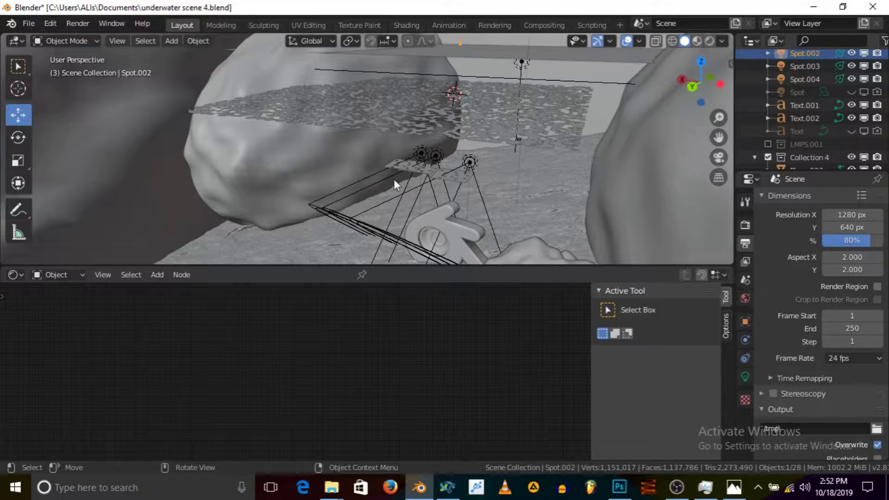
Select the two small overlapping planes beneath the lower spot lights one after the other and inspect their placement.
{"action": "scroll", "coordinate": [484, 176], "scroll_direction": "down", "scroll_amount": 5}
{"action": "middle_click_drag", "start_coordinate": [484, 176], "coordinate": [426, 164]}
{"action": "scroll", "coordinate": [495, 160], "scroll_direction": "up", "scroll_amount": 2}
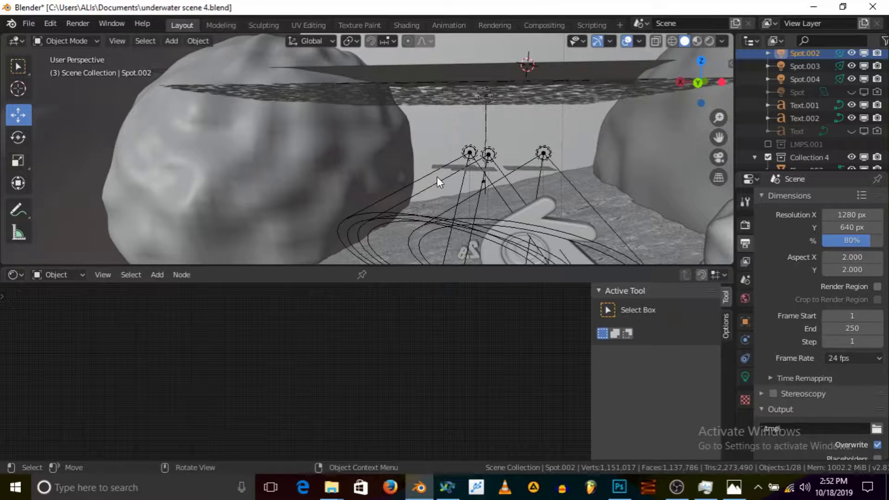
{"action": "scroll", "coordinate": [452, 165], "scroll_direction": "up", "scroll_amount": 3}
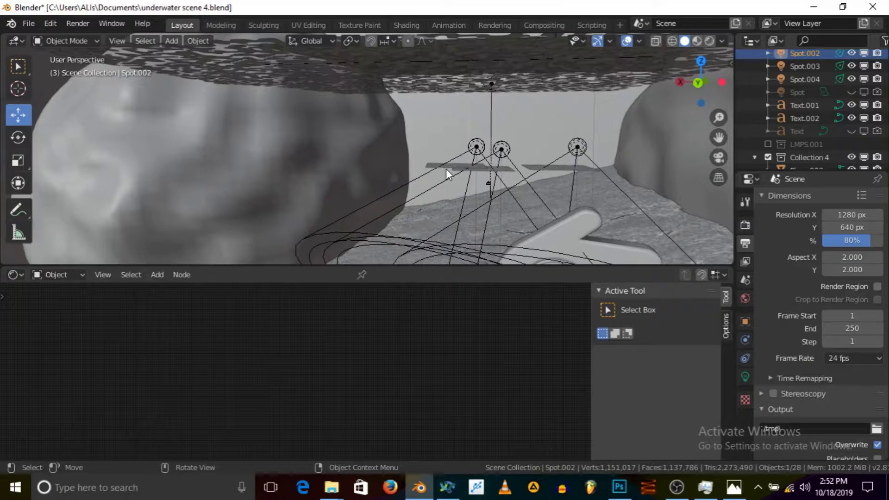
{"action": "left_click", "coordinate": [446, 170]}
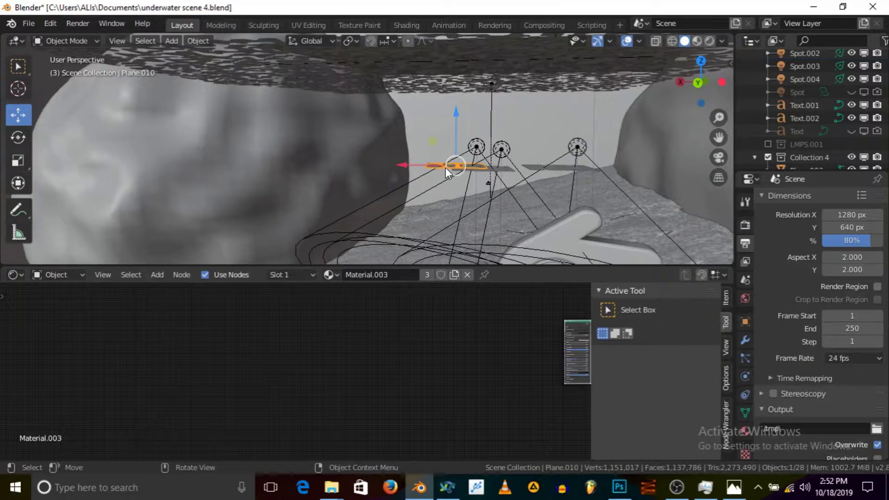
{"action": "left_click", "coordinate": [501, 181]}
{"action": "left_click", "coordinate": [504, 169]}
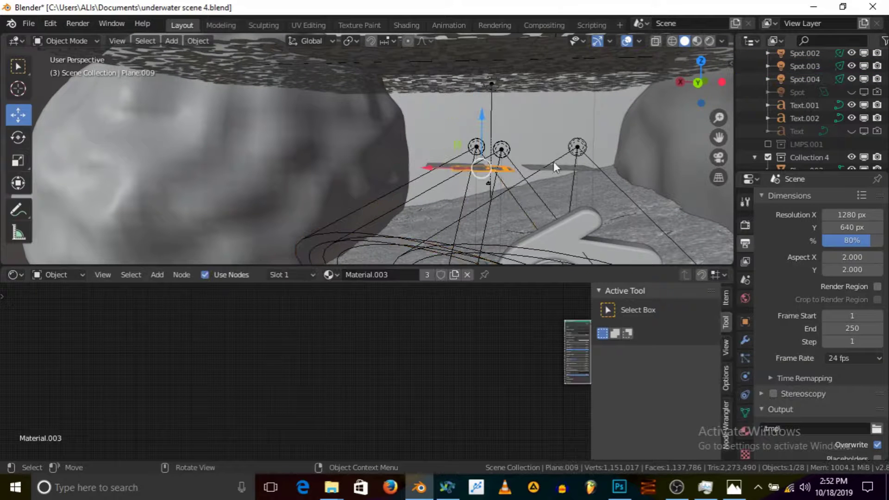
{"action": "middle_click_drag", "start_coordinate": [450, 144], "coordinate": [450, 138]}
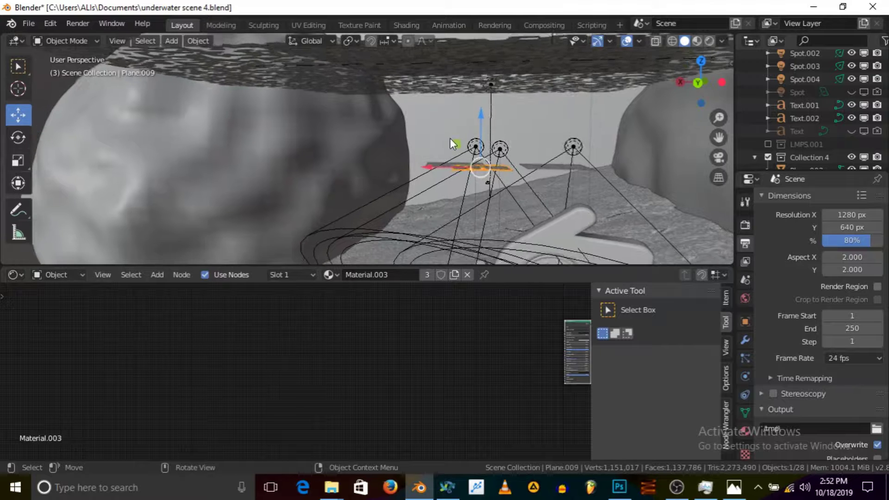
Select the Spot.001 light above the logo and review its power, spot shape and shadow settings.
{"action": "scroll", "coordinate": [450, 138], "scroll_direction": "down", "scroll_amount": 3}
{"action": "middle_click_drag", "start_coordinate": [567, 144], "coordinate": [564, 153]}
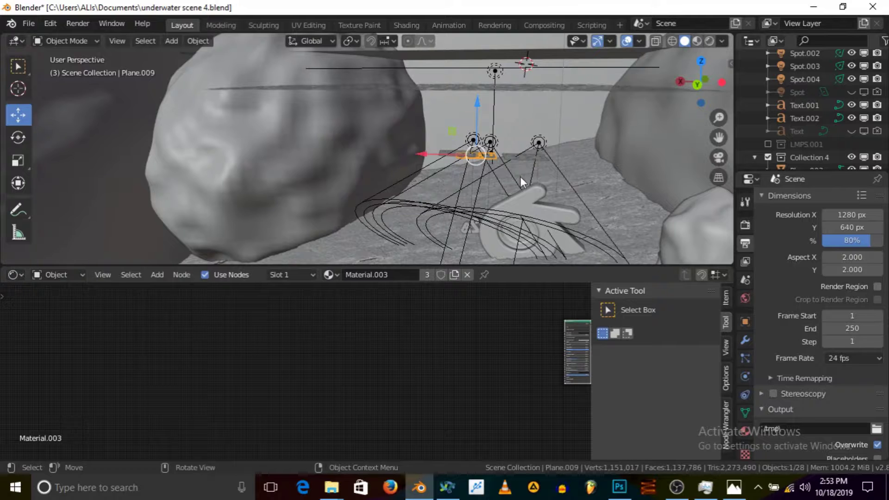
{"action": "scroll", "coordinate": [523, 170], "scroll_direction": "down", "scroll_amount": 4}
{"action": "middle_click_drag", "start_coordinate": [519, 168], "coordinate": [532, 157]}
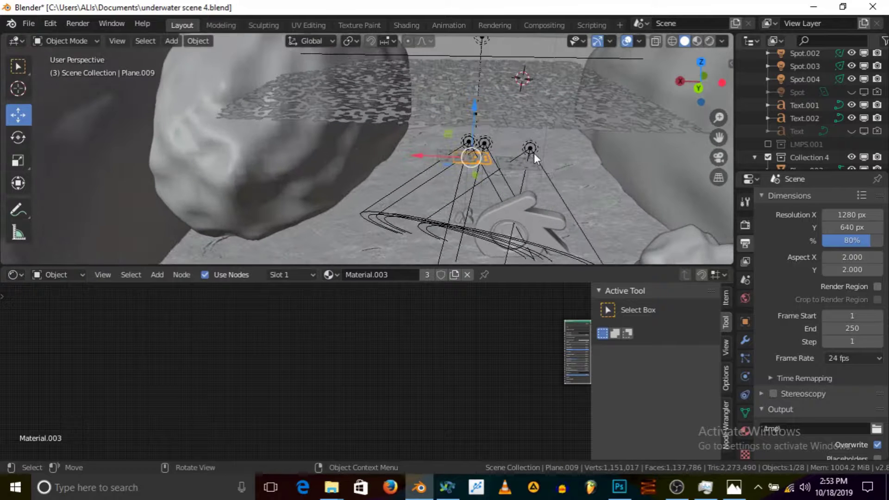
{"action": "left_click", "coordinate": [534, 150]}
{"action": "left_click", "coordinate": [745, 377]}
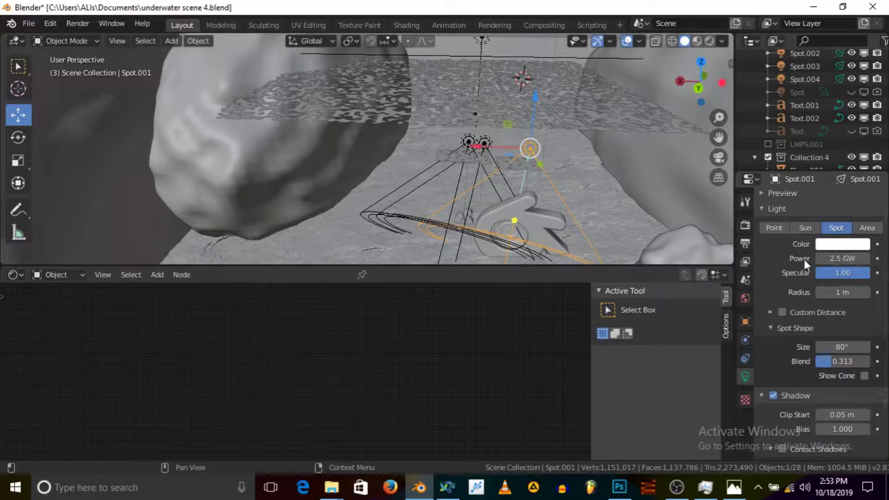
{"action": "scroll", "coordinate": [757, 307], "scroll_direction": "down", "scroll_amount": 3}
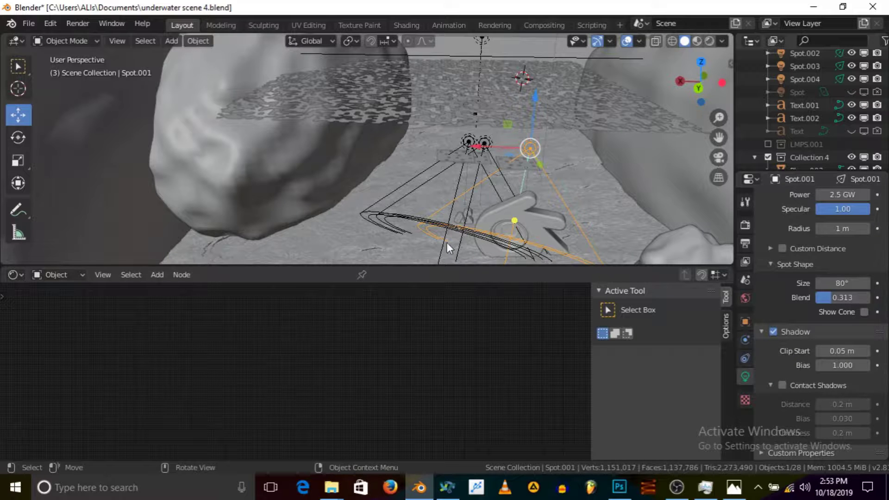
{"action": "scroll", "coordinate": [471, 137], "scroll_direction": "up", "scroll_amount": 3}
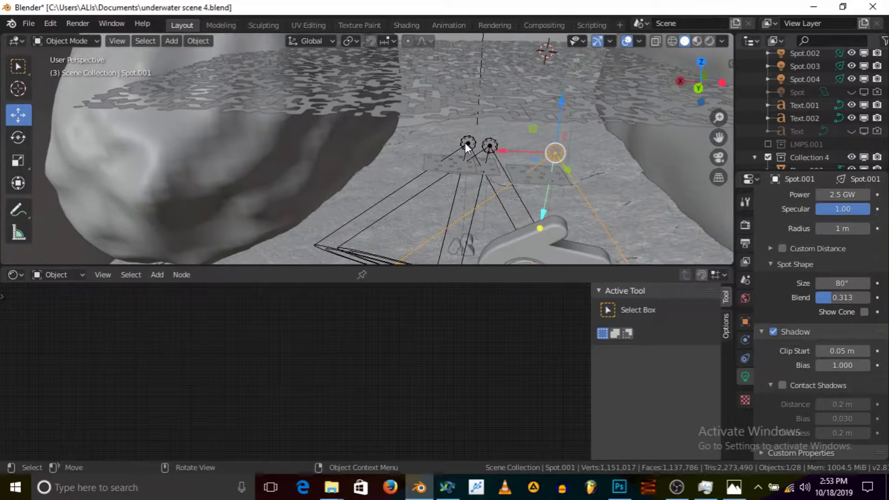
Compare the light settings of Spot.004 with those of Spot.001, ending on Spot.004.
{"action": "left_click", "coordinate": [465, 144]}
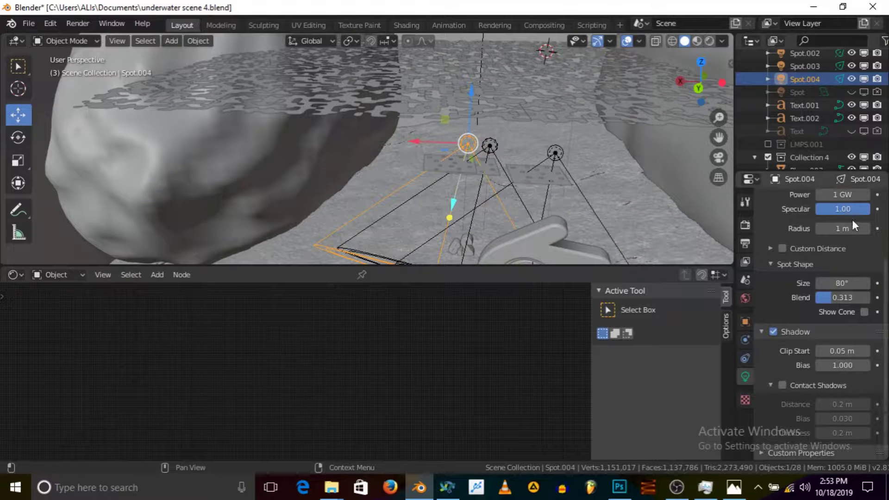
{"action": "scroll", "coordinate": [843, 227], "scroll_direction": "up", "scroll_amount": 3}
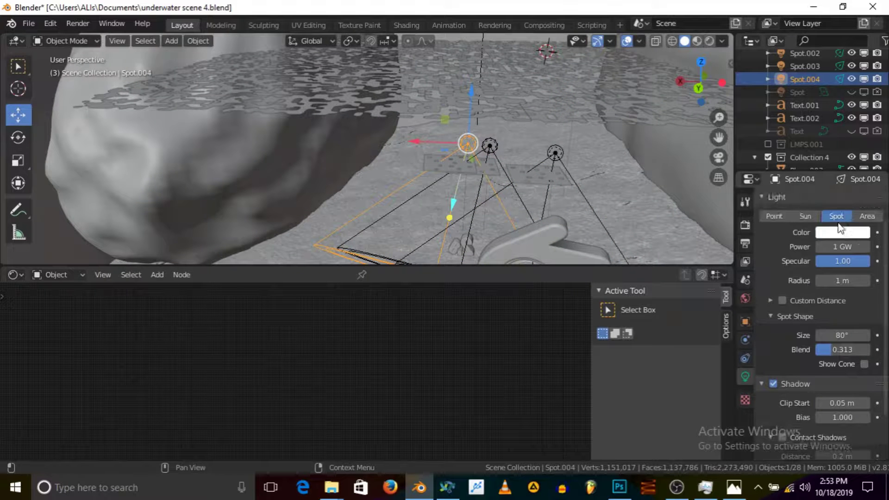
{"action": "left_click", "coordinate": [554, 150]}
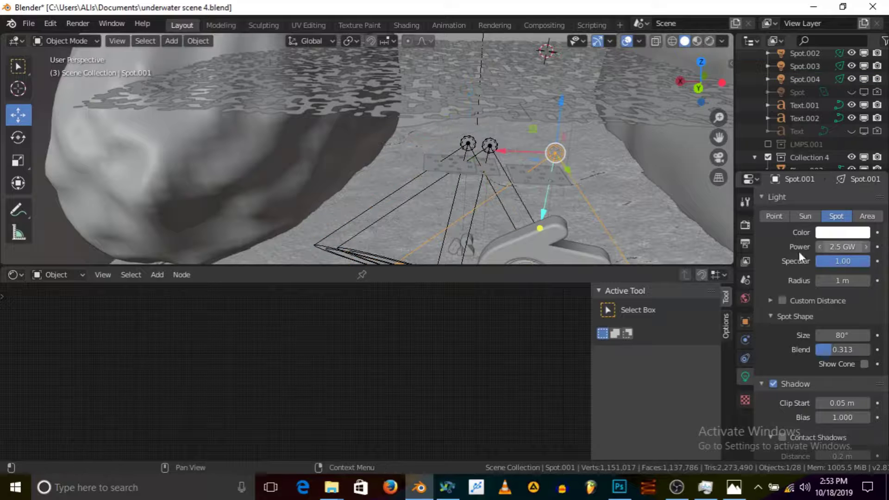
{"action": "left_click", "coordinate": [468, 142]}
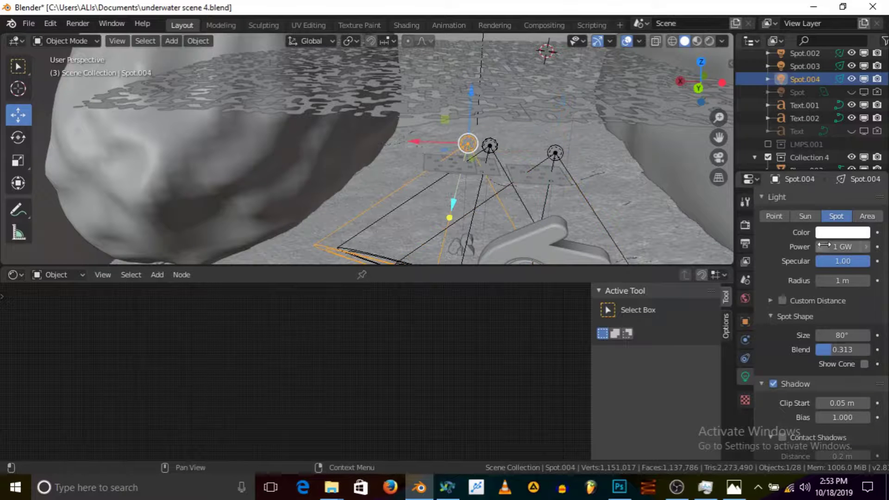
{"action": "scroll", "coordinate": [795, 374], "scroll_direction": "down", "scroll_amount": 3}
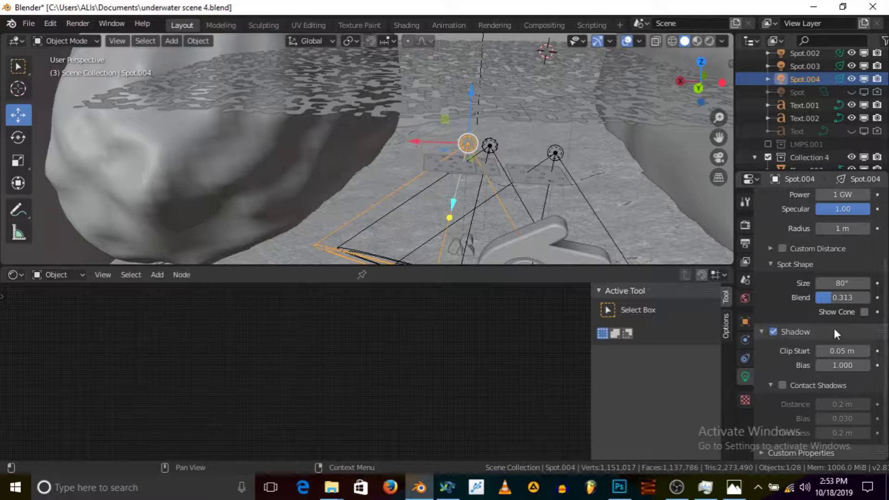
{"action": "scroll", "coordinate": [831, 296], "scroll_direction": "up", "scroll_amount": 4}
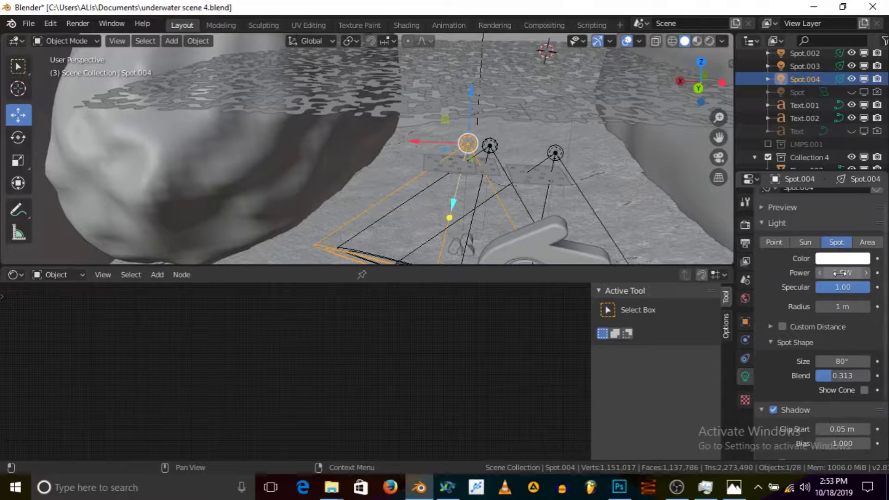
Check the light power of Spot.003 and the overhead Spot.002, and view their placement around the perforated plane.
{"action": "left_click", "coordinate": [491, 144]}
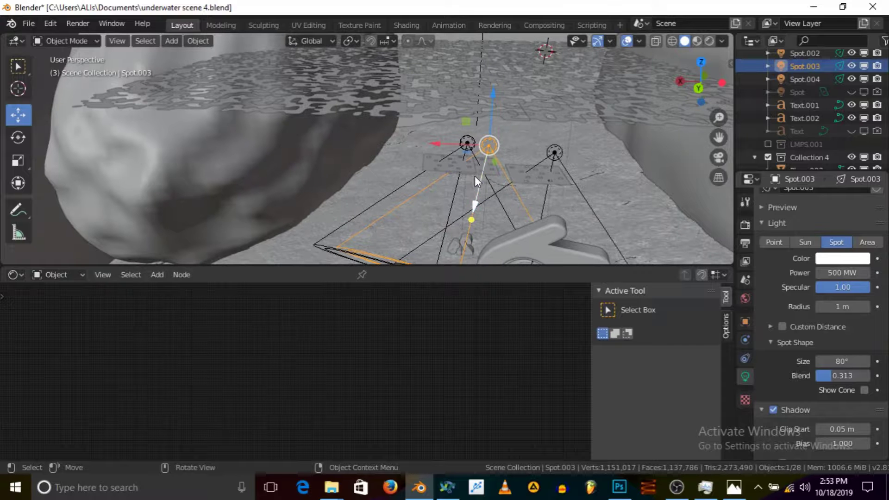
{"action": "middle_click_drag", "start_coordinate": [513, 157], "coordinate": [607, 170]}
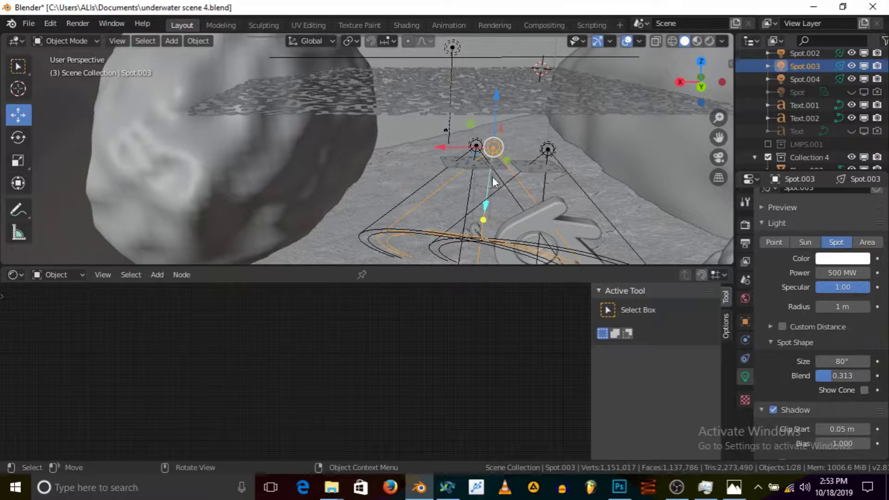
{"action": "middle_click_drag", "start_coordinate": [519, 159], "coordinate": [457, 175]}
{"action": "left_click", "coordinate": [443, 129]}
{"action": "middle_click_drag", "start_coordinate": [440, 172], "coordinate": [495, 61]}
{"action": "left_click", "coordinate": [494, 57]}
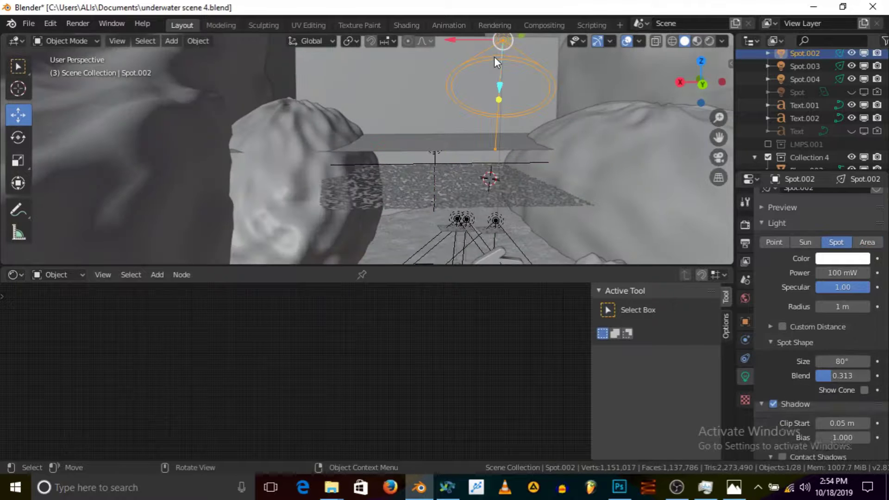
{"action": "middle_click_drag", "start_coordinate": [483, 185], "coordinate": [496, 168]}
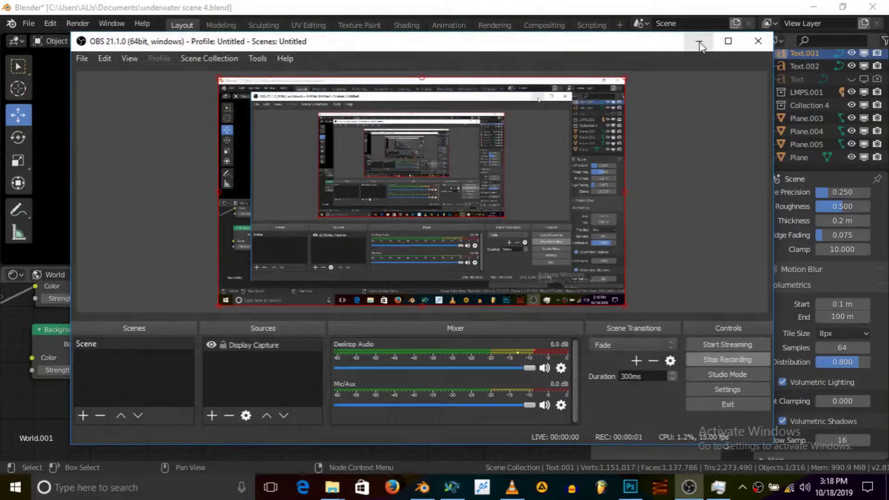
Minimize the OBS window and review the scene's Eevee volumetrics, sampling and ambient occlusion render settings.
{"action": "left_click", "coordinate": [698, 40]}
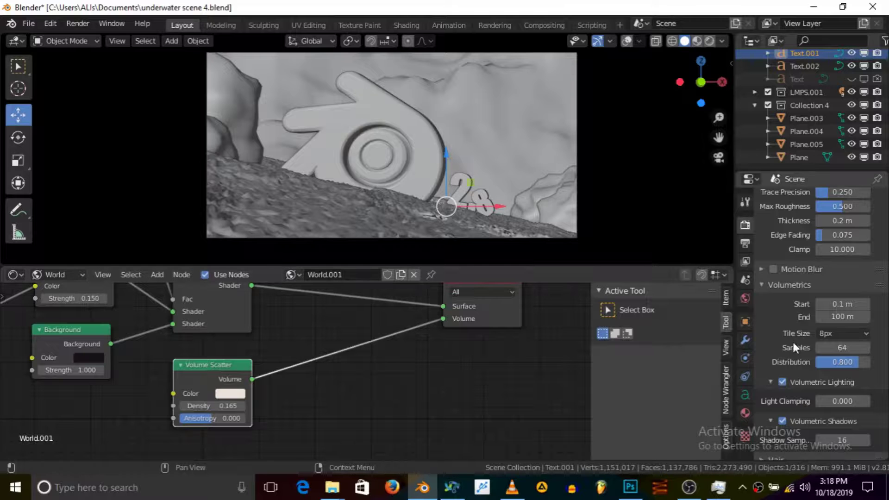
{"action": "scroll", "coordinate": [796, 366], "scroll_direction": "down", "scroll_amount": 3}
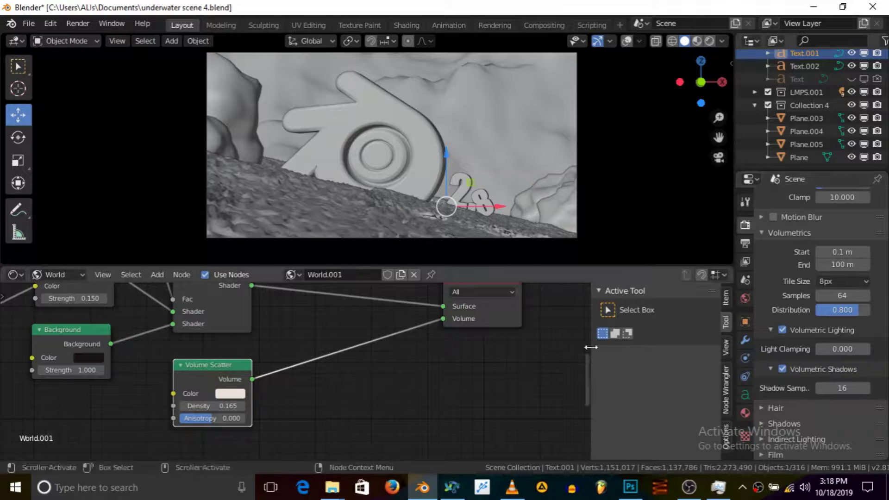
{"action": "scroll", "coordinate": [775, 328], "scroll_direction": "up", "scroll_amount": 4}
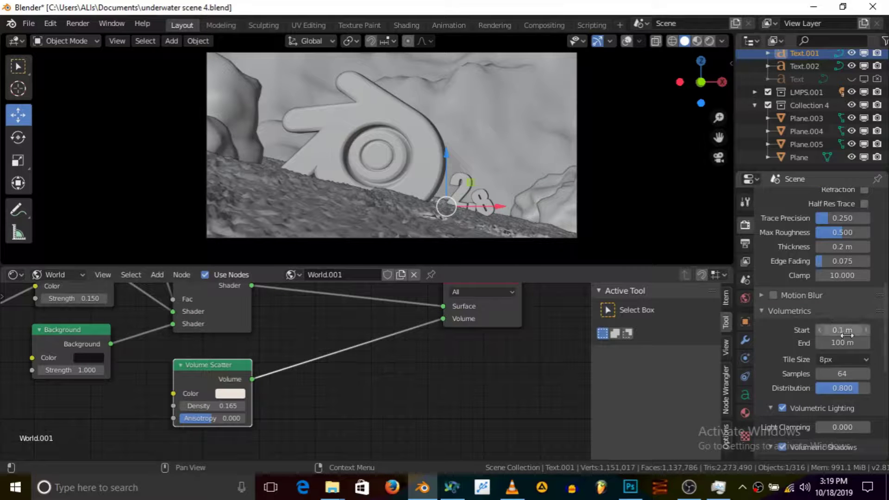
{"action": "scroll", "coordinate": [832, 350], "scroll_direction": "up", "scroll_amount": 10}
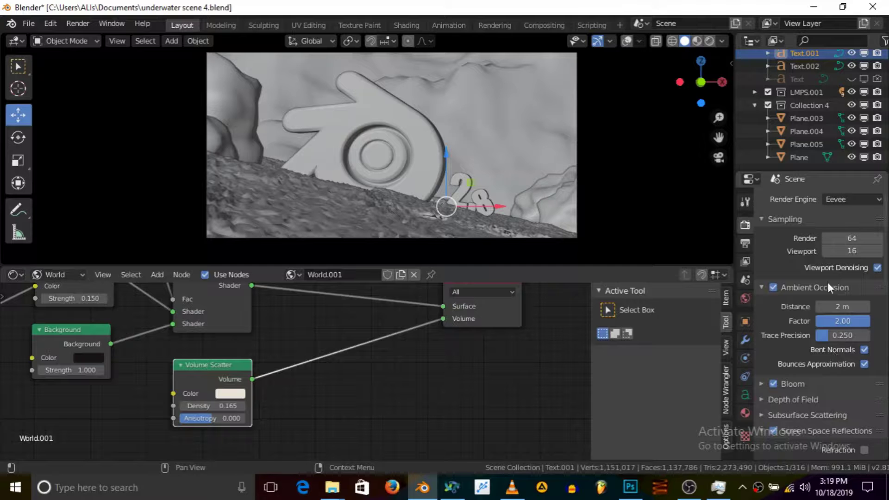
Inspect the Volume Scatter node in the World.001 shader, checking its density value, anisotropy and link to the world output.
{"action": "middle_click_drag", "start_coordinate": [228, 415], "coordinate": [303, 409]}
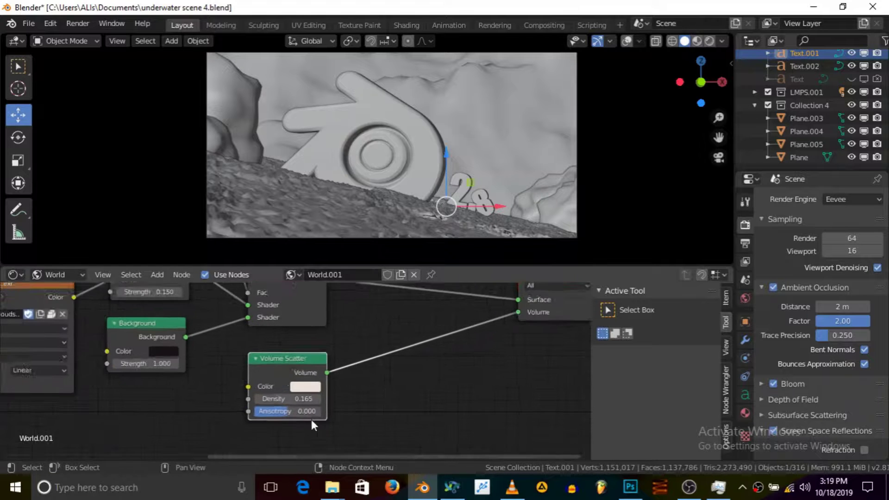
{"action": "scroll", "coordinate": [299, 416], "scroll_direction": "up", "scroll_amount": 2}
{"action": "scroll", "coordinate": [270, 420], "scroll_direction": "down", "scroll_amount": 3}
{"action": "scroll", "coordinate": [287, 428], "scroll_direction": "up", "scroll_amount": 3}
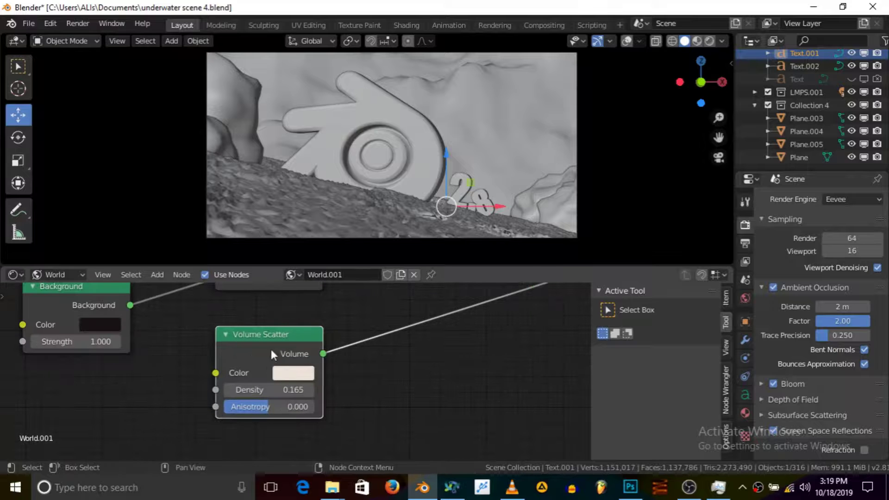
{"action": "scroll", "coordinate": [266, 366], "scroll_direction": "down", "scroll_amount": 2}
{"action": "middle_click_drag", "start_coordinate": [325, 404], "coordinate": [246, 416]}
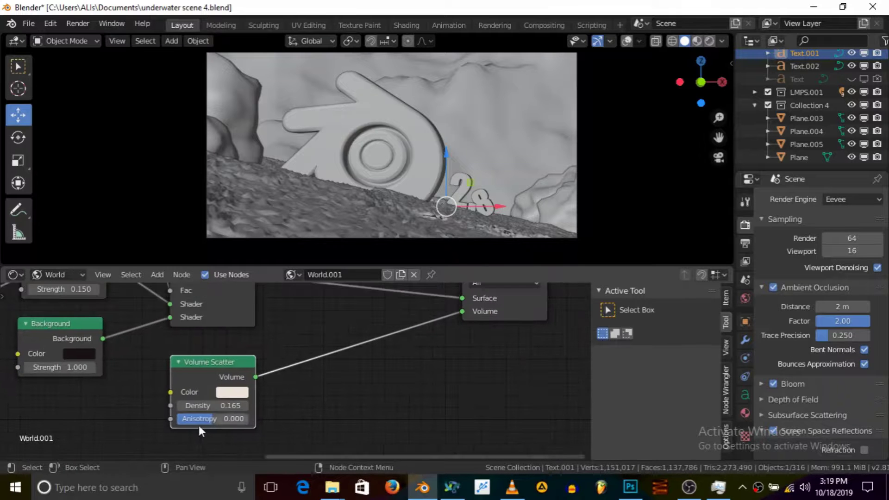
{"action": "scroll", "coordinate": [217, 419], "scroll_direction": "up", "scroll_amount": 3}
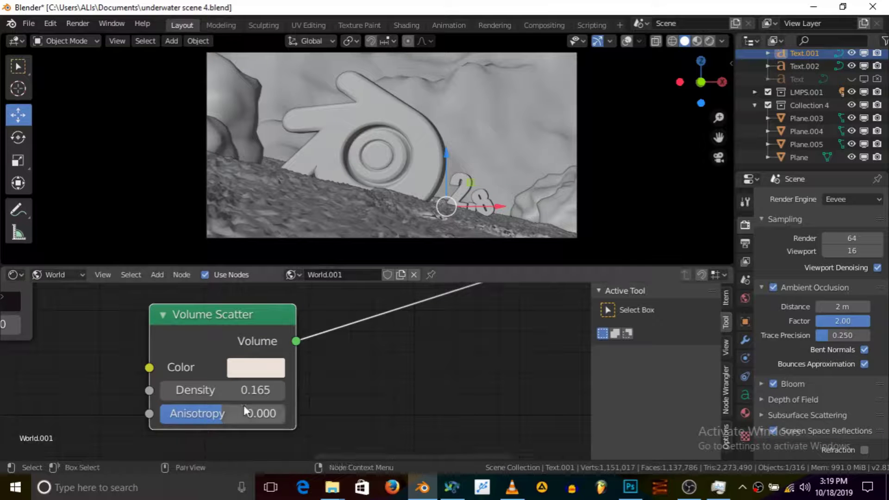
{"action": "scroll", "coordinate": [192, 412], "scroll_direction": "up", "scroll_amount": 2}
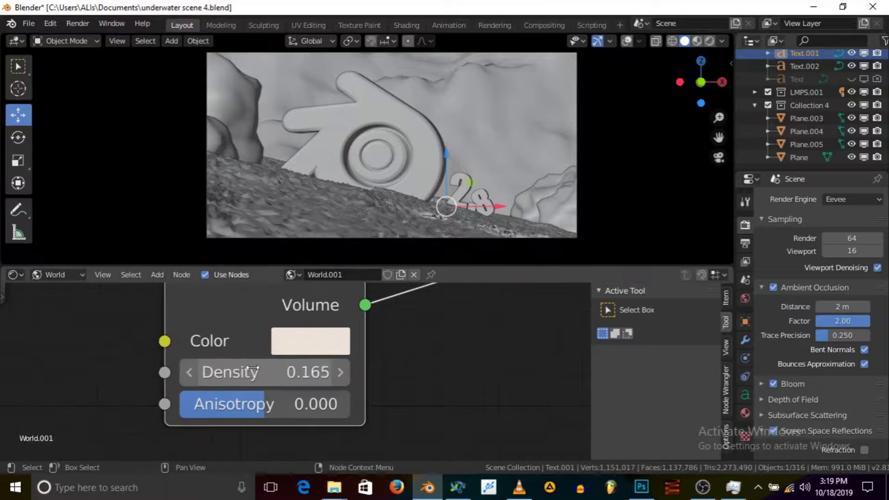
{"action": "left_click", "coordinate": [294, 375]}
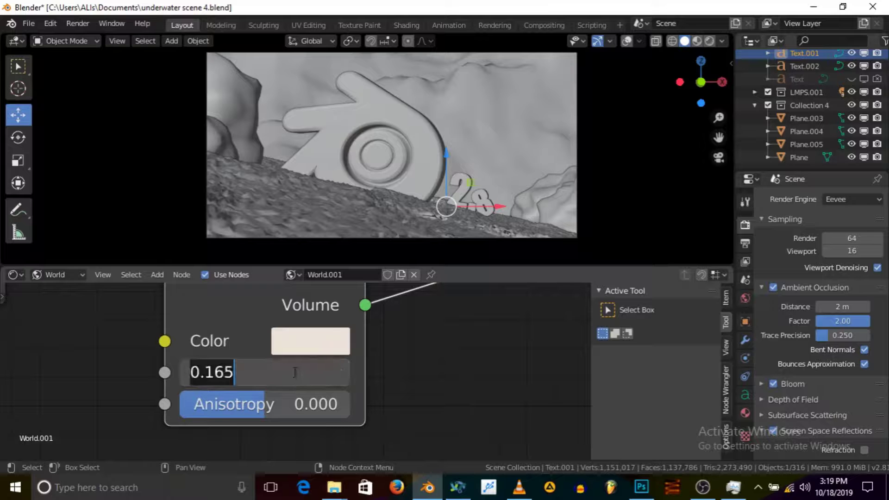
{"action": "key", "text": "Return"}
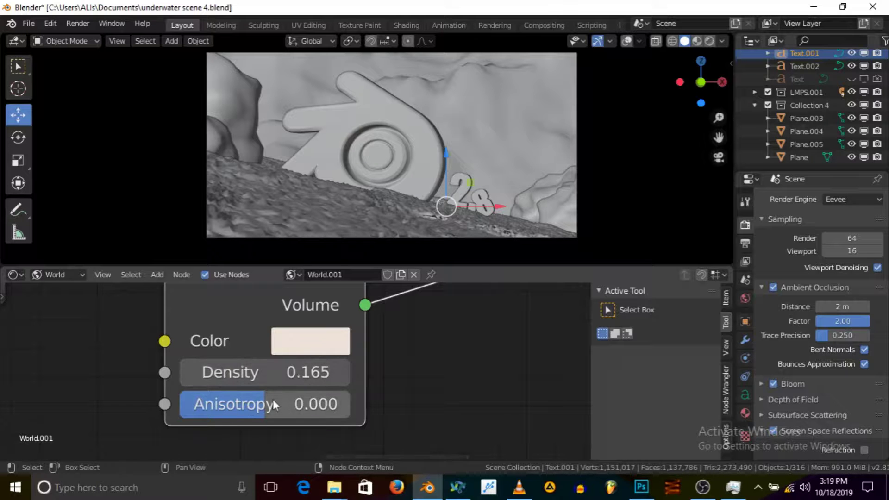
{"action": "scroll", "coordinate": [246, 404], "scroll_direction": "down", "scroll_amount": 5}
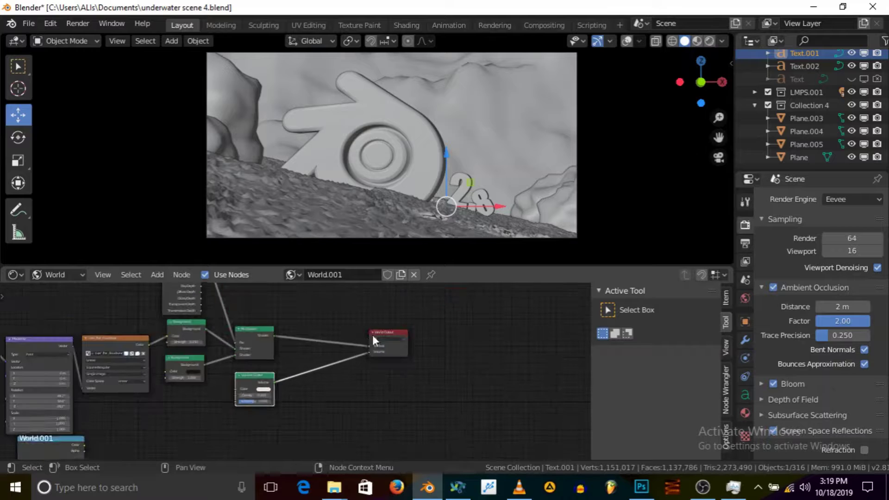
Add a Principled Volume shader node to the World.001 node tree, below and beyond the Volume Scatter node.
{"action": "middle_click_drag", "start_coordinate": [310, 402], "coordinate": [335, 339]}
{"action": "scroll", "coordinate": [337, 381], "scroll_direction": "down", "scroll_amount": 3}
{"action": "scroll", "coordinate": [365, 321], "scroll_direction": "up", "scroll_amount": 6}
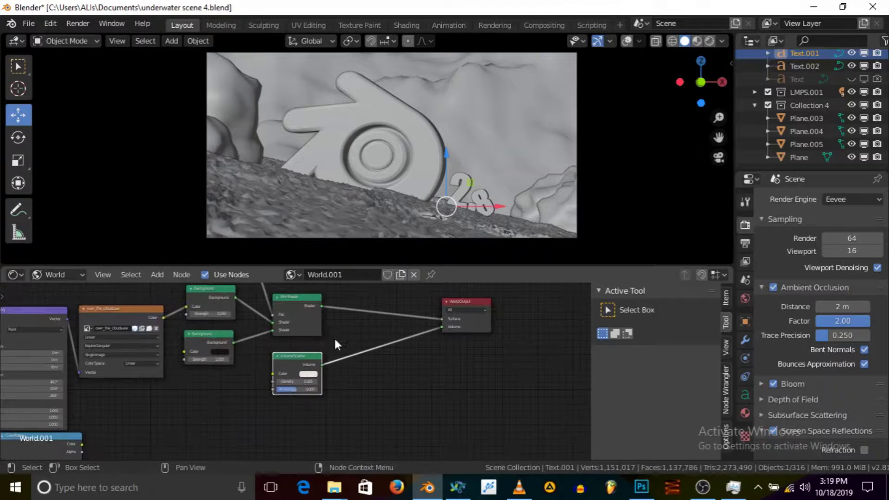
{"action": "left_click", "coordinate": [157, 274]}
{"action": "mouse_move", "coordinate": [180, 373]}
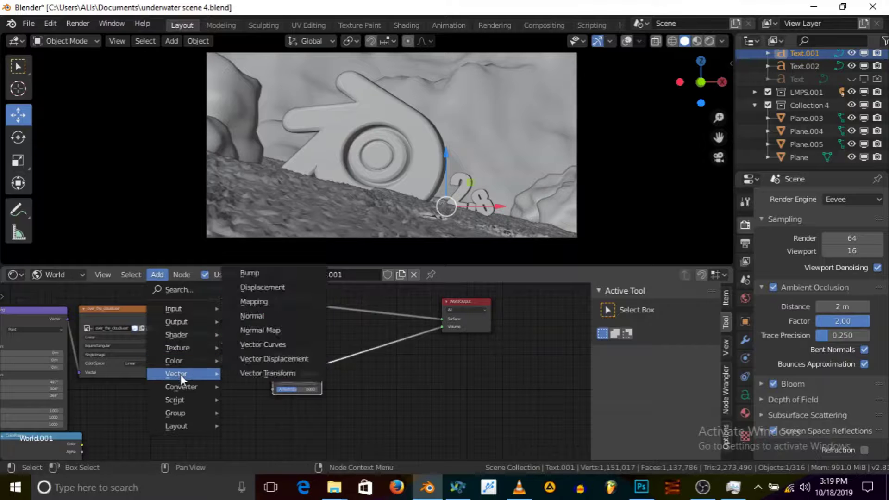
{"action": "mouse_move", "coordinate": [183, 334]}
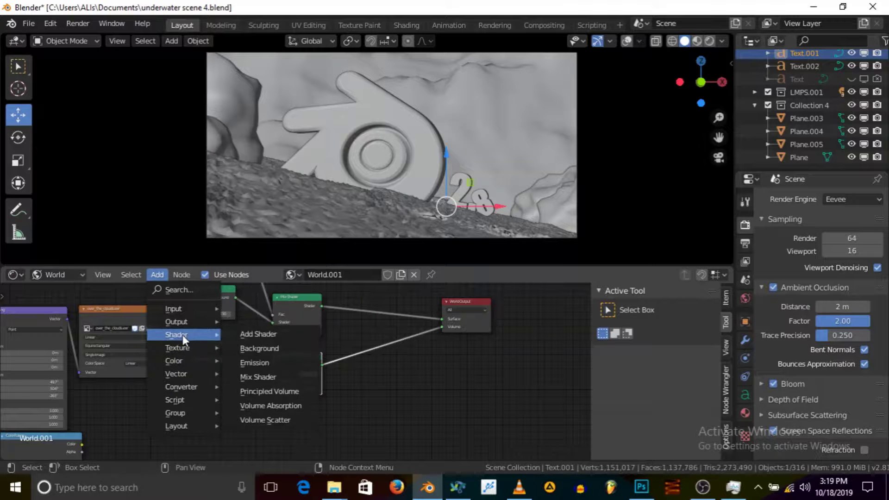
{"action": "left_click", "coordinate": [284, 391]}
{"action": "left_click", "coordinate": [355, 408]}
{"action": "scroll", "coordinate": [338, 405], "scroll_direction": "up", "scroll_amount": 2}
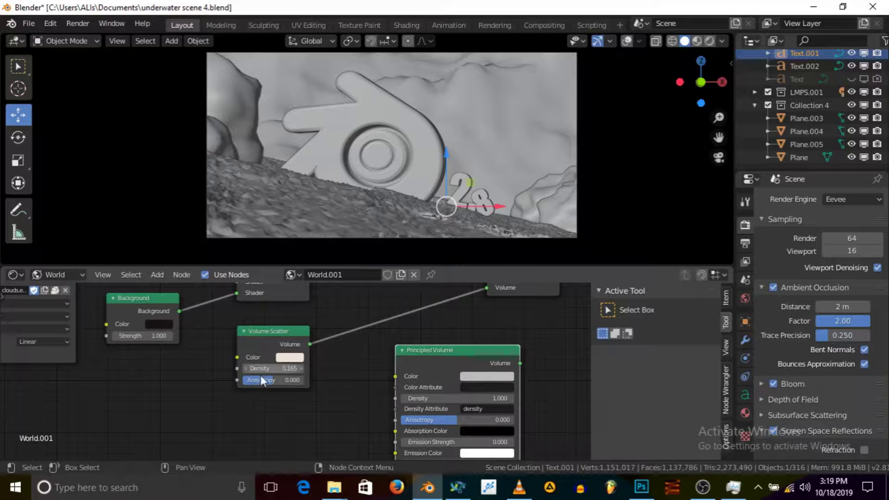
Compare the Volume Scatter node with the Principled Volume node and delete the Principled Volume node.
{"action": "left_click", "coordinate": [282, 329]}
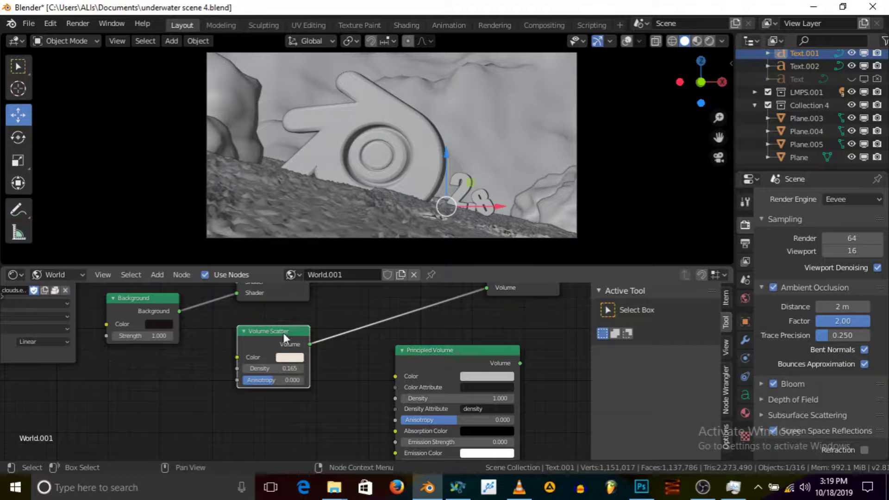
{"action": "scroll", "coordinate": [256, 367], "scroll_direction": "down", "scroll_amount": 3}
{"action": "scroll", "coordinate": [260, 366], "scroll_direction": "up", "scroll_amount": 4}
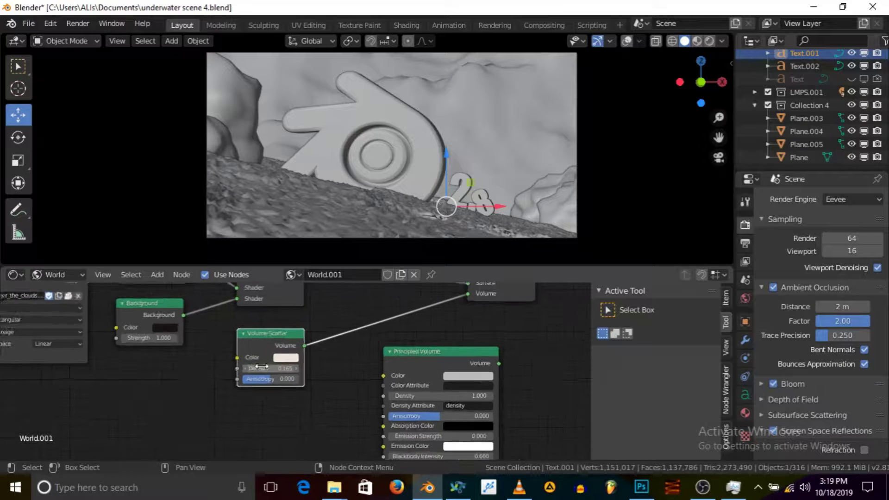
{"action": "right_click", "coordinate": [443, 362]}
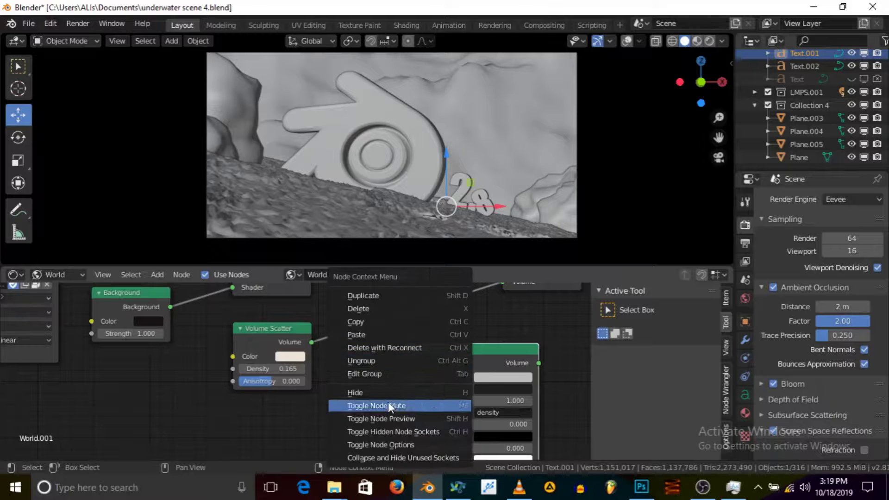
{"action": "left_click", "coordinate": [370, 307]}
{"action": "scroll", "coordinate": [290, 382], "scroll_direction": "down", "scroll_amount": 2}
{"action": "scroll", "coordinate": [324, 353], "scroll_direction": "up", "scroll_amount": 1}
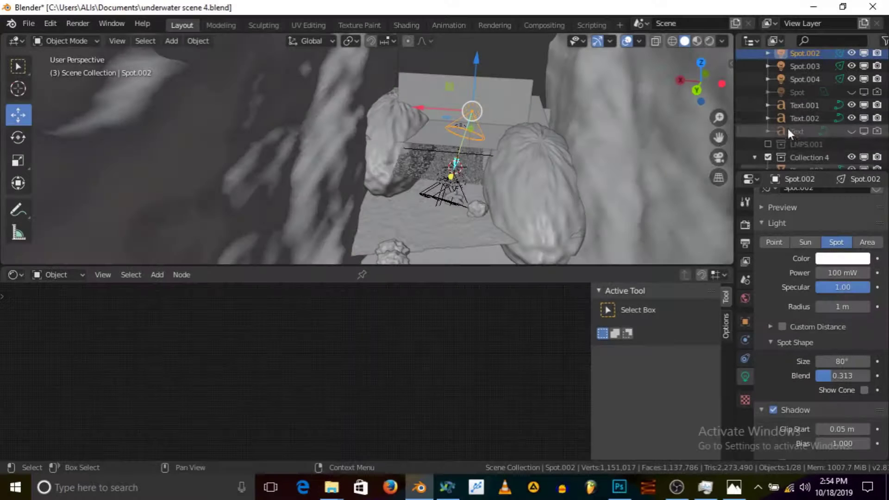
Enable the LMPS.001 collection in the view layer to bring in its grid of spot lights.
{"action": "scroll", "coordinate": [788, 129], "scroll_direction": "up", "scroll_amount": 3}
{"action": "scroll", "coordinate": [776, 119], "scroll_direction": "up", "scroll_amount": 3}
{"action": "scroll", "coordinate": [775, 130], "scroll_direction": "down", "scroll_amount": 8}
{"action": "left_click", "coordinate": [768, 91]}
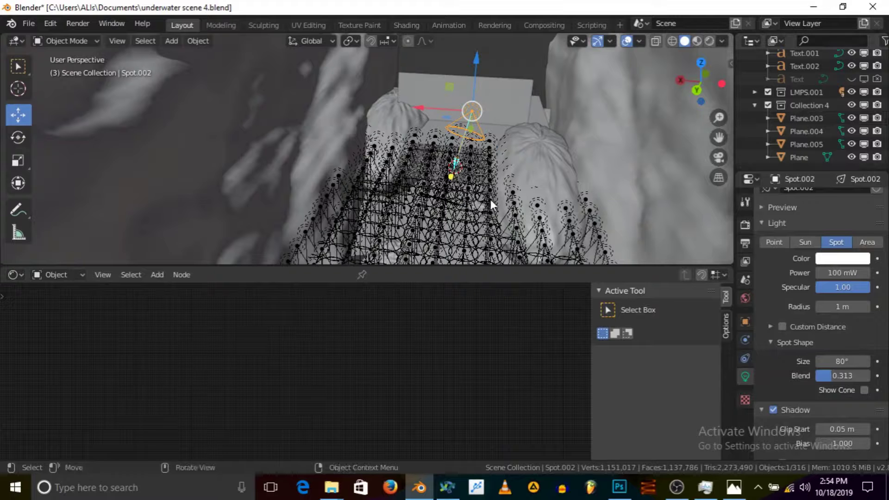
Inspect the power, radius, spot shape and shadow settings of Spot.099 and Spot.098, and view the layout of the lamp grid.
{"action": "left_click", "coordinate": [490, 199]}
{"action": "scroll", "coordinate": [492, 198], "scroll_direction": "up", "scroll_amount": 5}
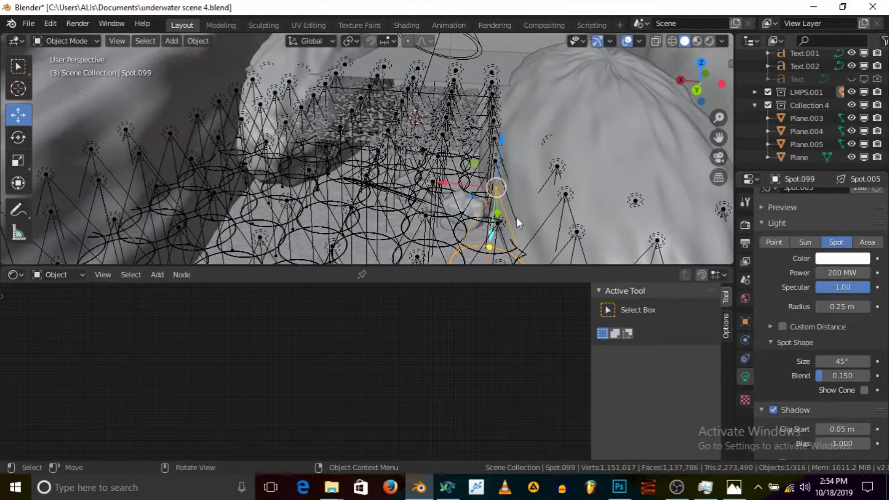
{"action": "left_click", "coordinate": [565, 192]}
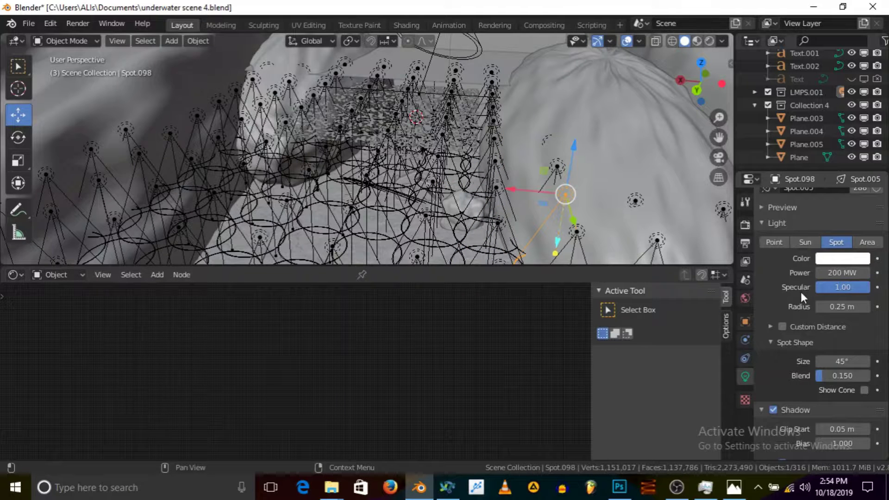
{"action": "scroll", "coordinate": [801, 292], "scroll_direction": "down", "scroll_amount": 2}
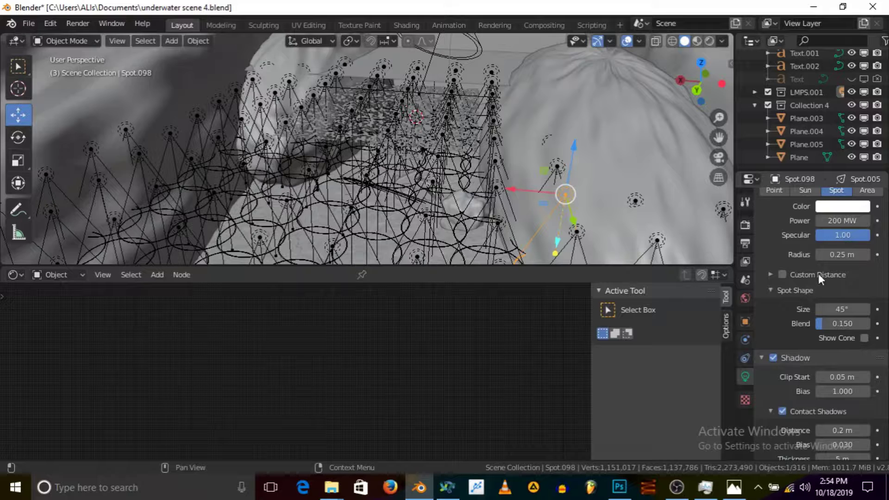
{"action": "scroll", "coordinate": [831, 234], "scroll_direction": "up", "scroll_amount": 1}
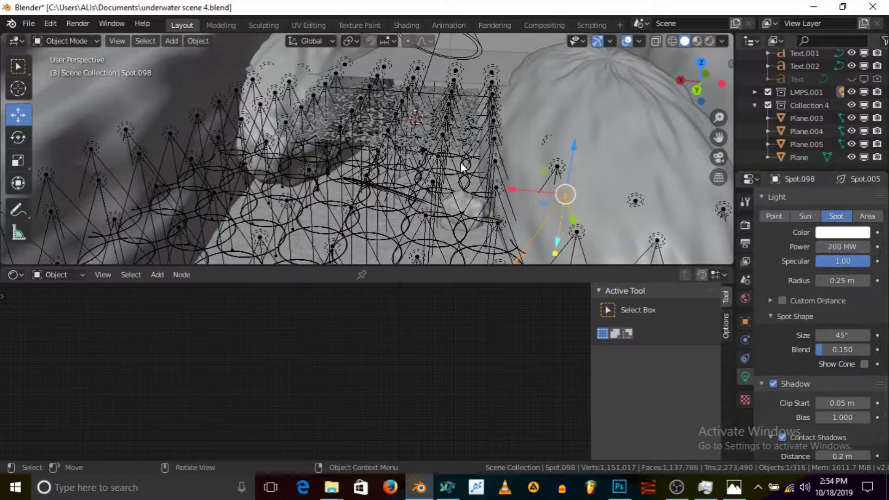
{"action": "middle_click_drag", "start_coordinate": [305, 161], "coordinate": [423, 152]}
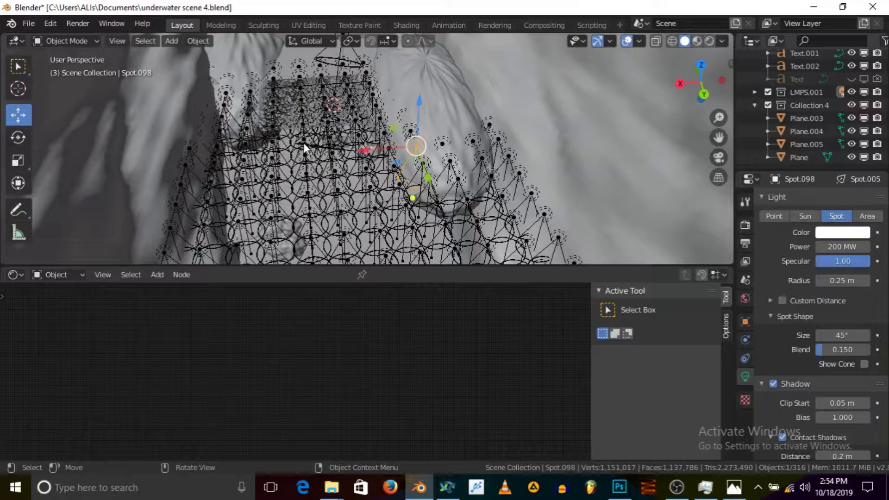
{"action": "scroll", "coordinate": [377, 137], "scroll_direction": "down", "scroll_amount": 4}
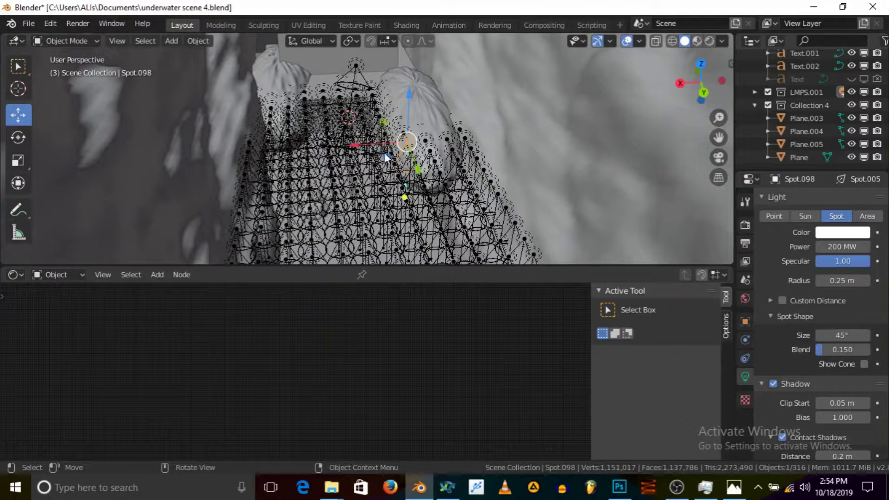
Switch the lower editor from the shader nodes to the Image Editor and examine the light rays in underw.png.
{"action": "left_click", "coordinate": [15, 276]}
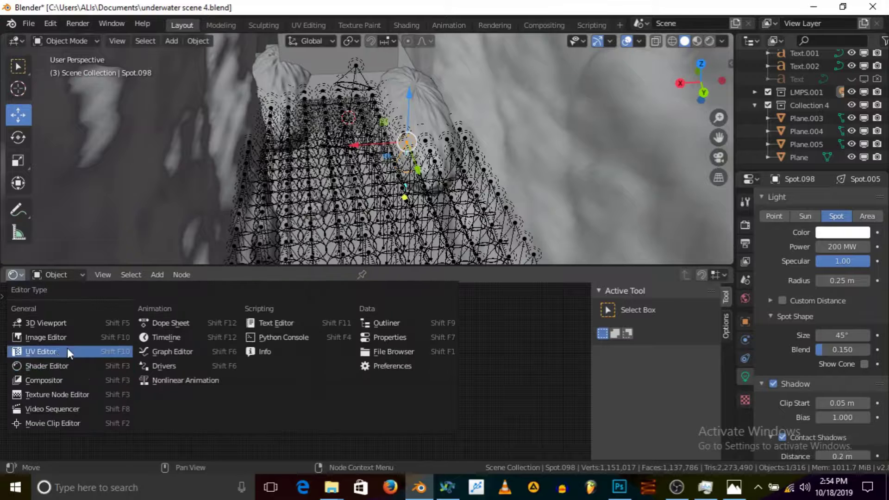
{"action": "left_click", "coordinate": [68, 338]}
{"action": "scroll", "coordinate": [237, 337], "scroll_direction": "down", "scroll_amount": 2}
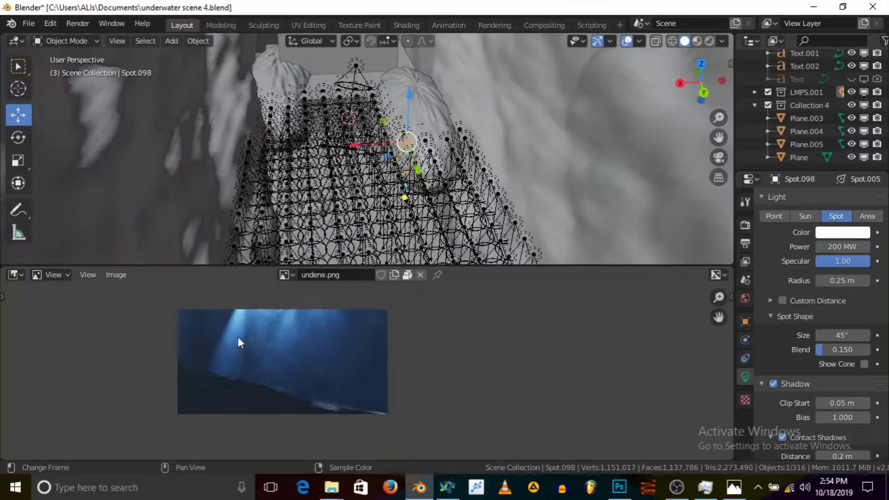
{"action": "scroll", "coordinate": [244, 356], "scroll_direction": "up", "scroll_amount": 4}
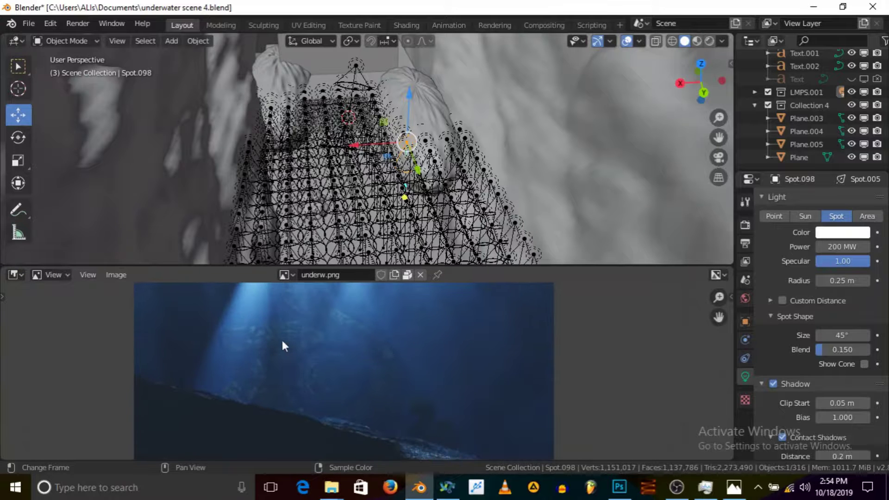
{"action": "scroll", "coordinate": [293, 347], "scroll_direction": "down", "scroll_amount": 1}
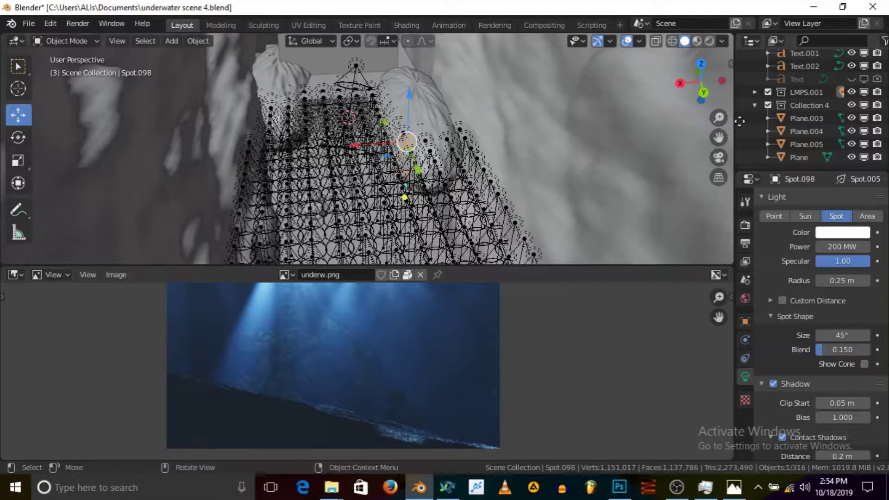
Exclude the LMPS.001 collection from the view layer and select the small perforated plane Plane.010 beneath the spot lights.
{"action": "left_click", "coordinate": [768, 92]}
{"action": "scroll", "coordinate": [348, 149], "scroll_direction": "up", "scroll_amount": 3}
{"action": "middle_click_drag", "start_coordinate": [344, 163], "coordinate": [337, 212]}
{"action": "scroll", "coordinate": [354, 212], "scroll_direction": "up", "scroll_amount": 2}
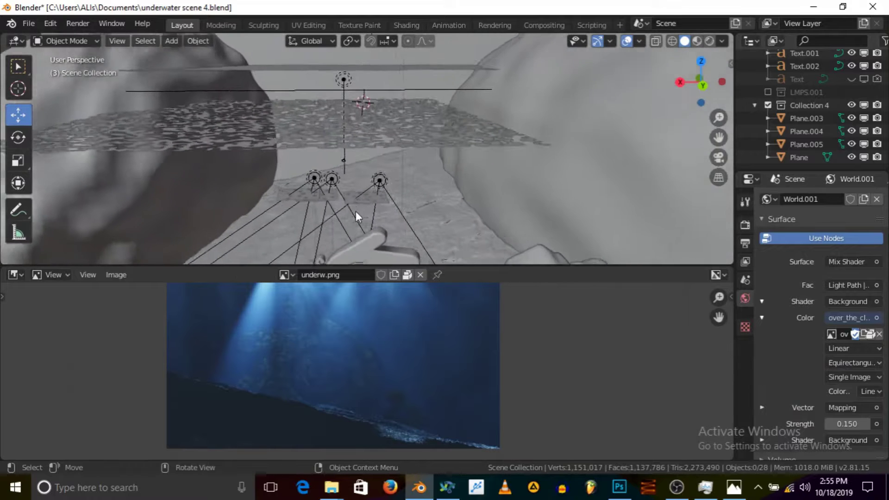
{"action": "scroll", "coordinate": [355, 208], "scroll_direction": "up", "scroll_amount": 2}
{"action": "left_click", "coordinate": [301, 189]}
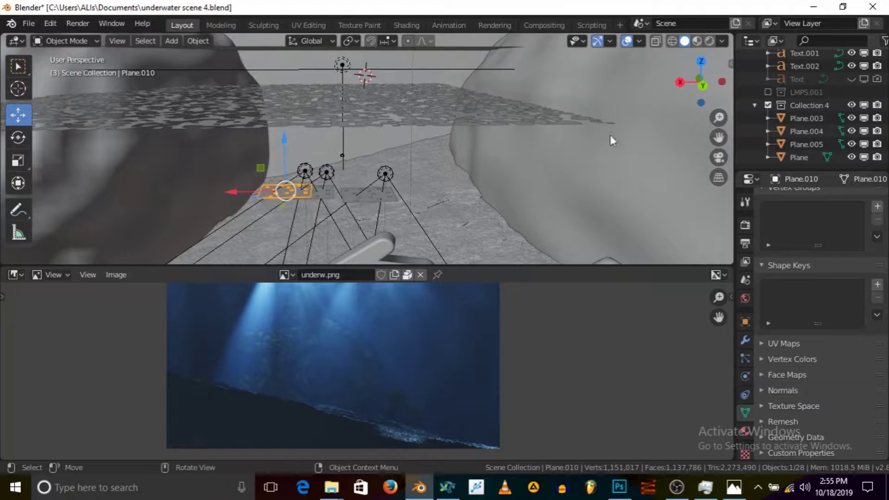
Check the scene through the camera, then view the spot lights and perforated planes from outside against the underw.png render.
{"action": "left_click", "coordinate": [718, 158]}
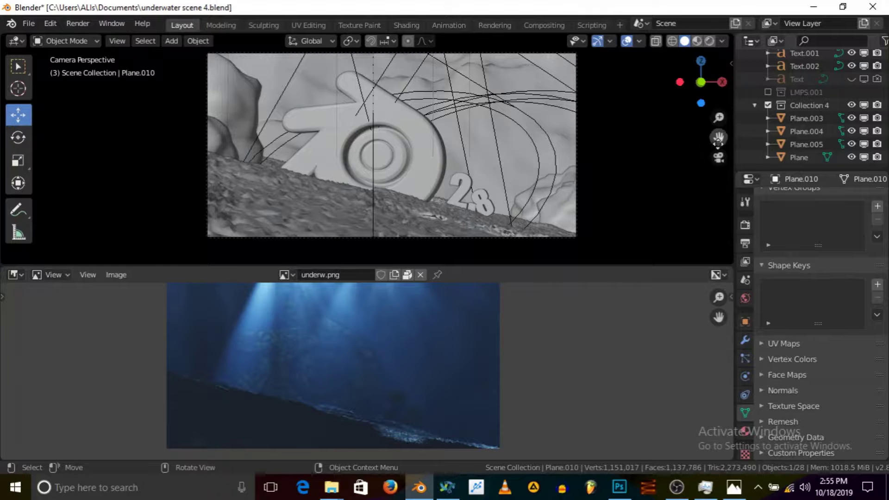
{"action": "left_click", "coordinate": [717, 158]}
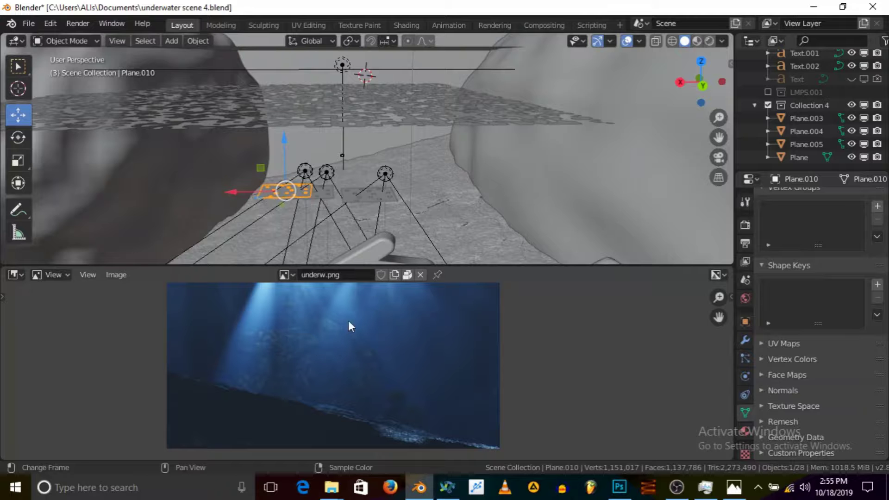
{"action": "scroll", "coordinate": [301, 161], "scroll_direction": "down", "scroll_amount": 5}
{"action": "middle_click_drag", "start_coordinate": [302, 161], "coordinate": [378, 468]}
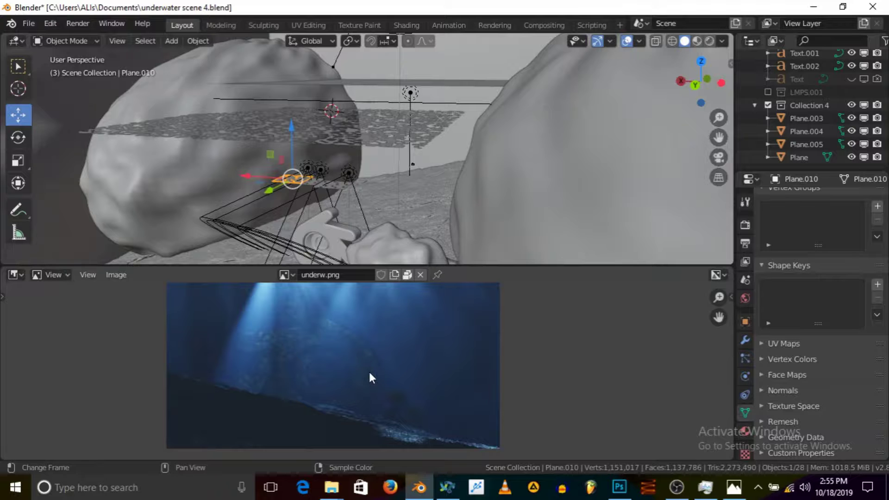
Show the scene's Eevee render settings and examine the rays and seabed in the underw.png render.
{"action": "left_click", "coordinate": [744, 226]}
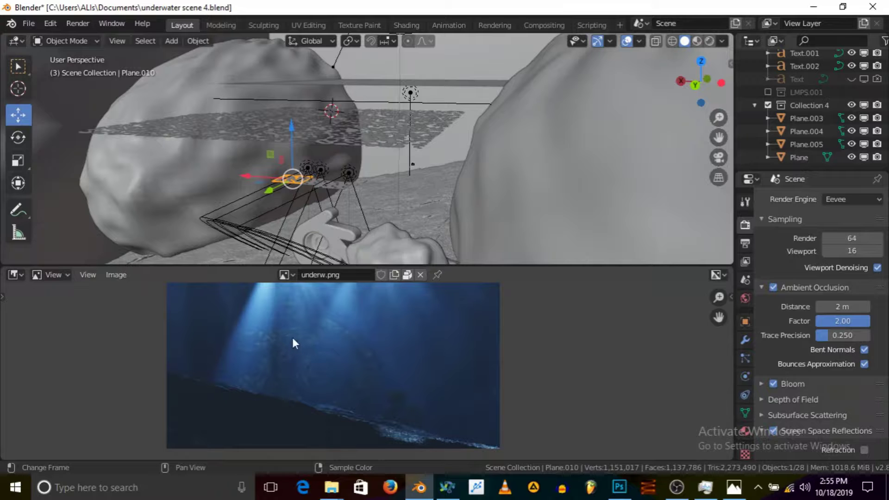
{"action": "scroll", "coordinate": [401, 357], "scroll_direction": "up", "scroll_amount": 1}
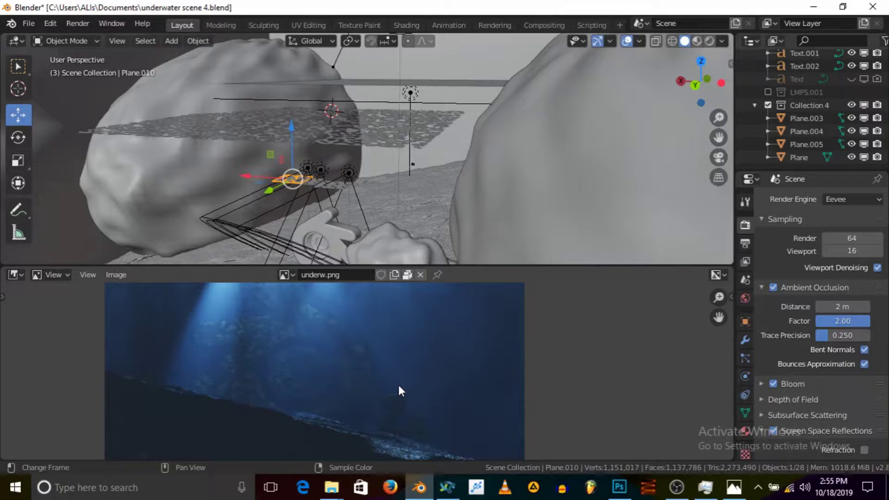
{"action": "scroll", "coordinate": [396, 381], "scroll_direction": "down", "scroll_amount": 2}
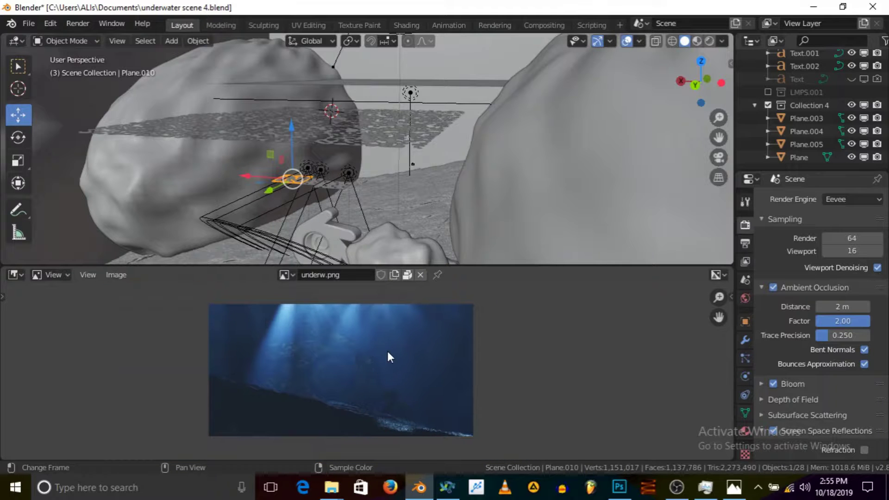
{"action": "scroll", "coordinate": [382, 355], "scroll_direction": "up", "scroll_amount": 1}
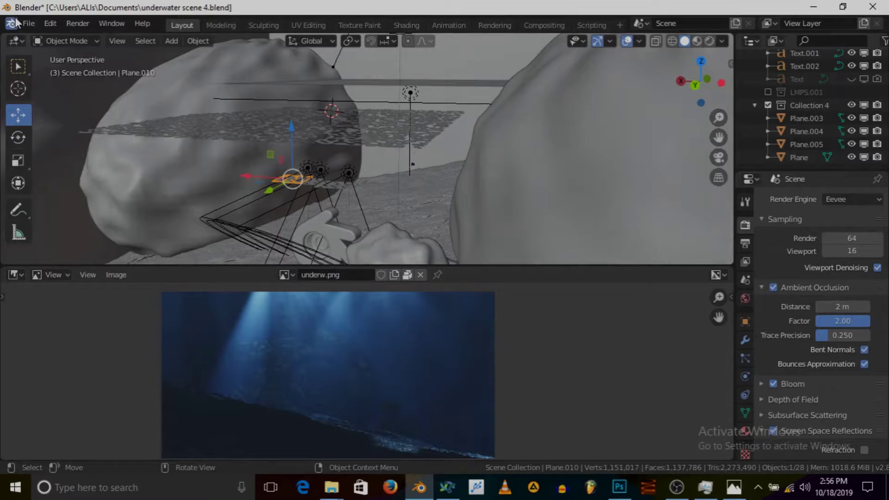
Open underwater scene 4 bokeh.blend from the Documents folder without saving the changes to the current scene.
{"action": "left_click", "coordinate": [28, 22]}
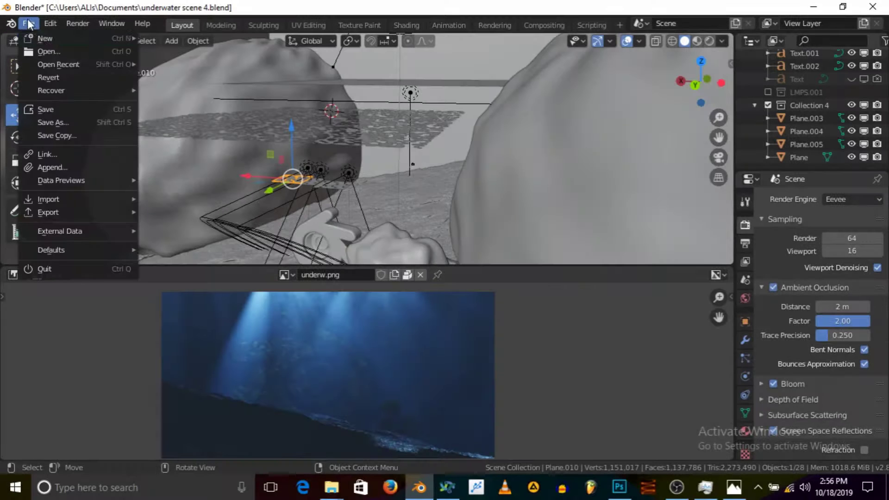
{"action": "left_click", "coordinate": [60, 54]}
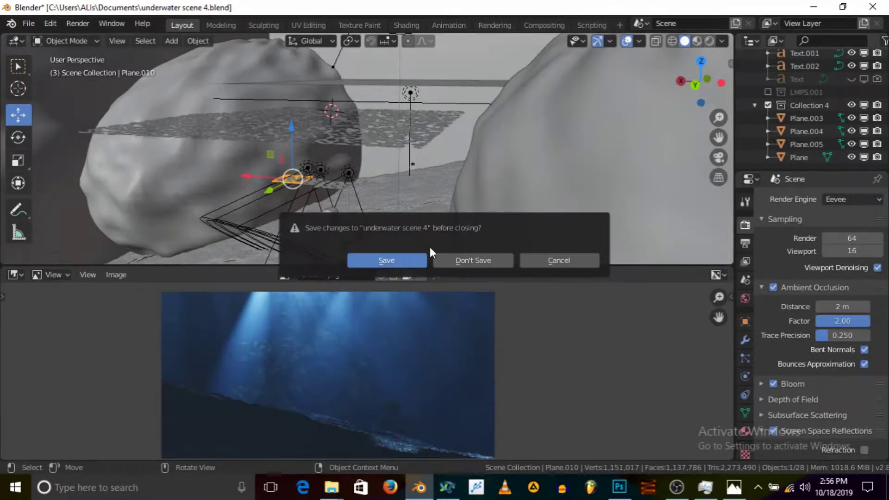
{"action": "left_click", "coordinate": [460, 257]}
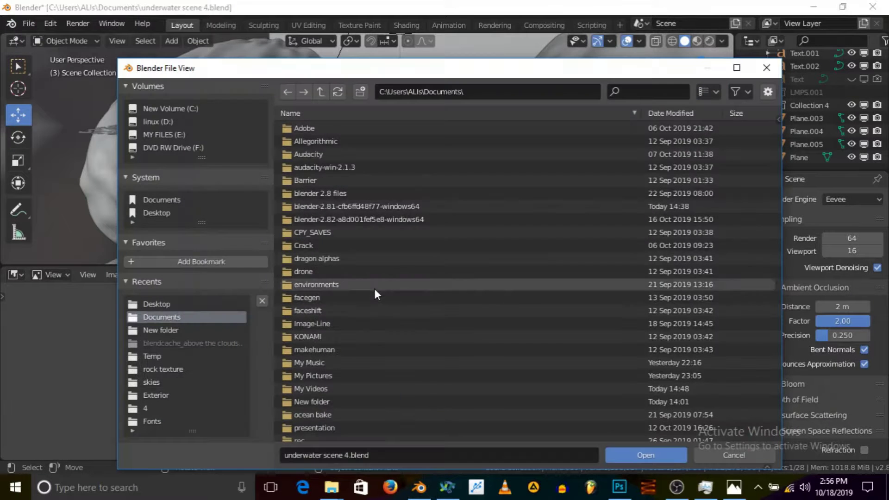
{"action": "scroll", "coordinate": [382, 305], "scroll_direction": "down", "scroll_amount": 20}
{"action": "scroll", "coordinate": [400, 296], "scroll_direction": "up", "scroll_amount": 5}
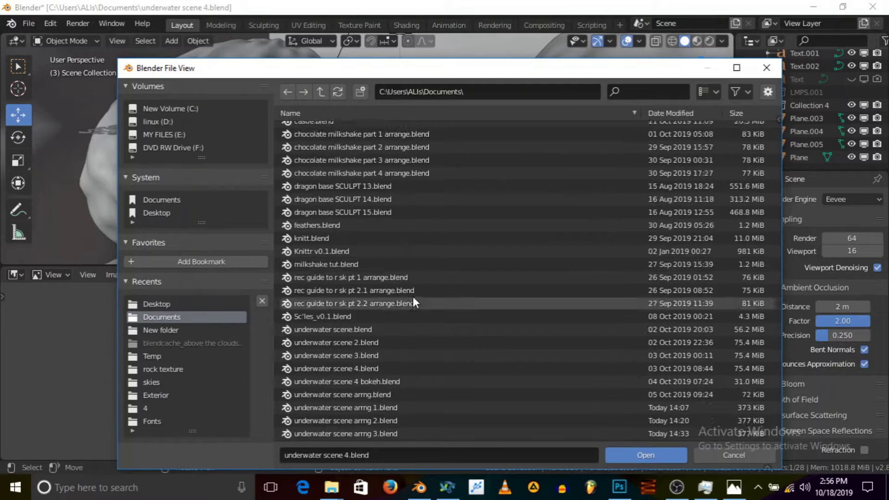
{"action": "scroll", "coordinate": [412, 296], "scroll_direction": "up", "scroll_amount": 8}
{"action": "scroll", "coordinate": [412, 309], "scroll_direction": "down", "scroll_amount": 11}
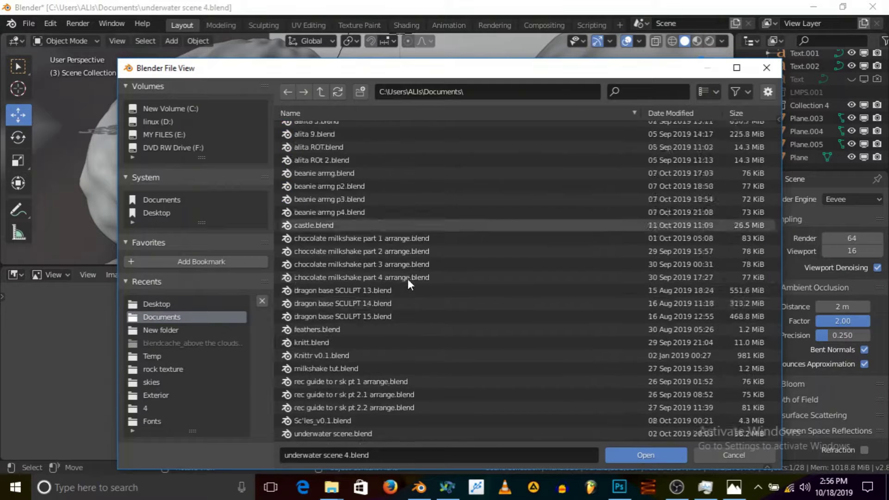
{"action": "scroll", "coordinate": [391, 299], "scroll_direction": "up", "scroll_amount": 8}
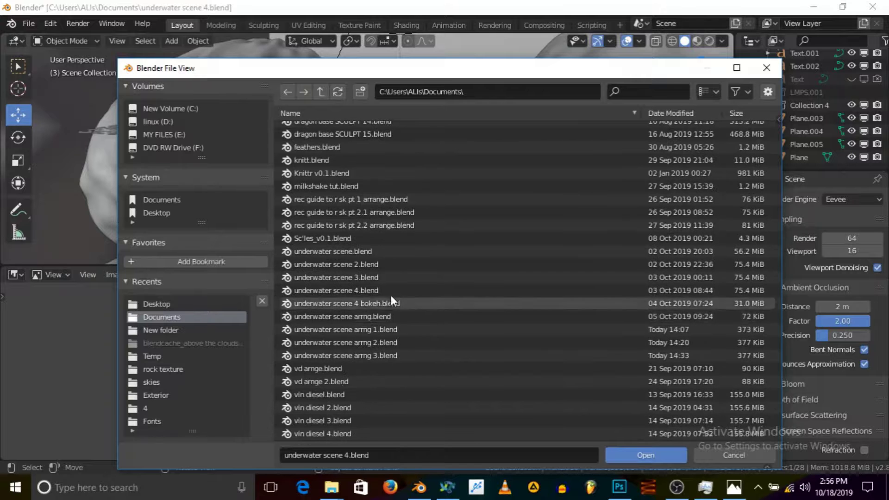
{"action": "scroll", "coordinate": [390, 294], "scroll_direction": "down", "scroll_amount": 13}
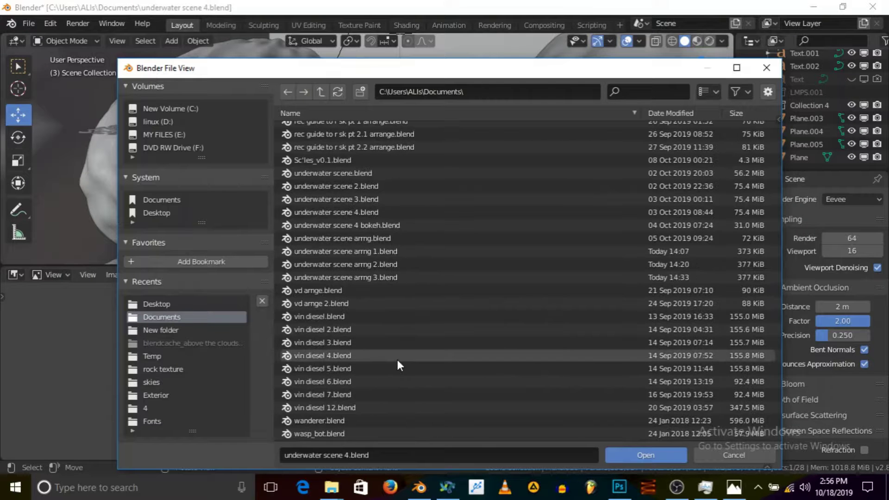
{"action": "double_click", "coordinate": [392, 225]}
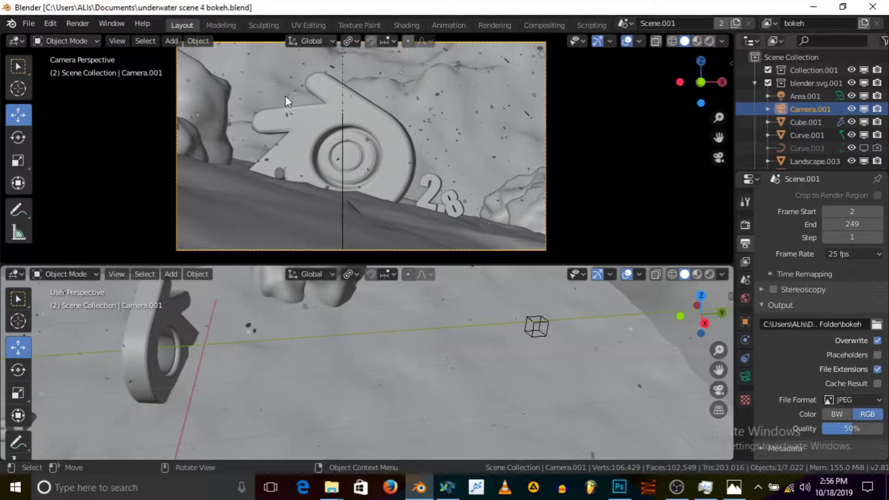
Change the lower 3D viewport into a Shader Editor with its whole node tree in view.
{"action": "scroll", "coordinate": [346, 120], "scroll_direction": "down", "scroll_amount": 3}
{"action": "scroll", "coordinate": [337, 124], "scroll_direction": "up", "scroll_amount": 3}
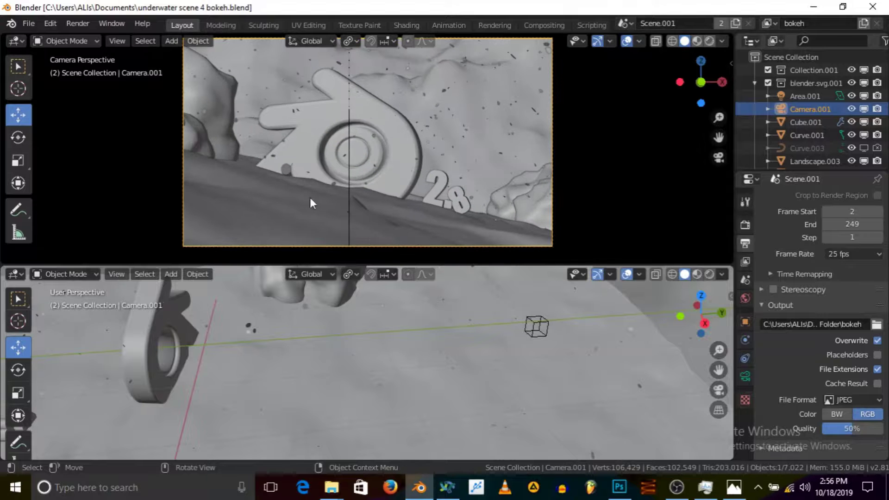
{"action": "left_click", "coordinate": [15, 272]}
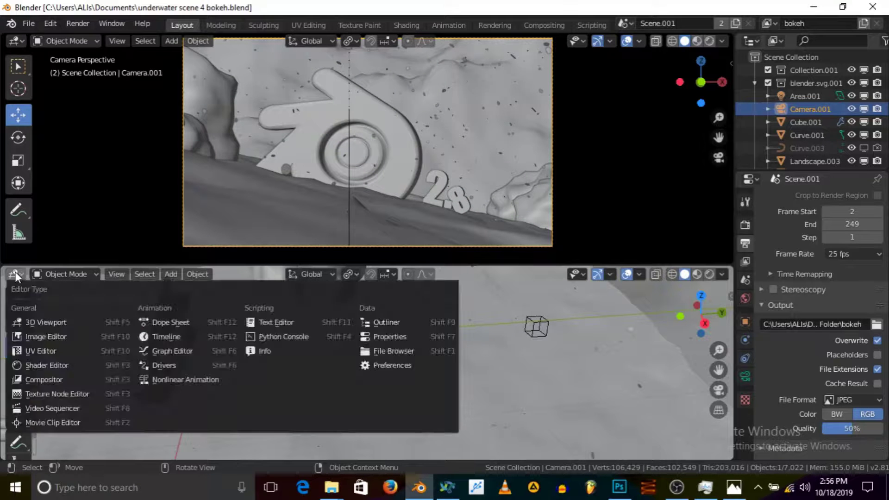
{"action": "left_click", "coordinate": [65, 273]}
{"action": "left_click", "coordinate": [13, 273]}
{"action": "left_click", "coordinate": [58, 364]}
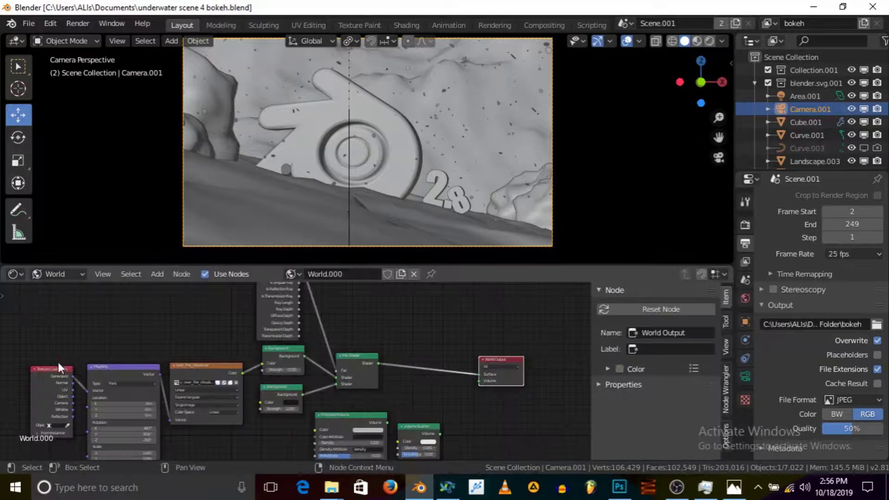
{"action": "scroll", "coordinate": [232, 306], "scroll_direction": "down", "scroll_amount": 2}
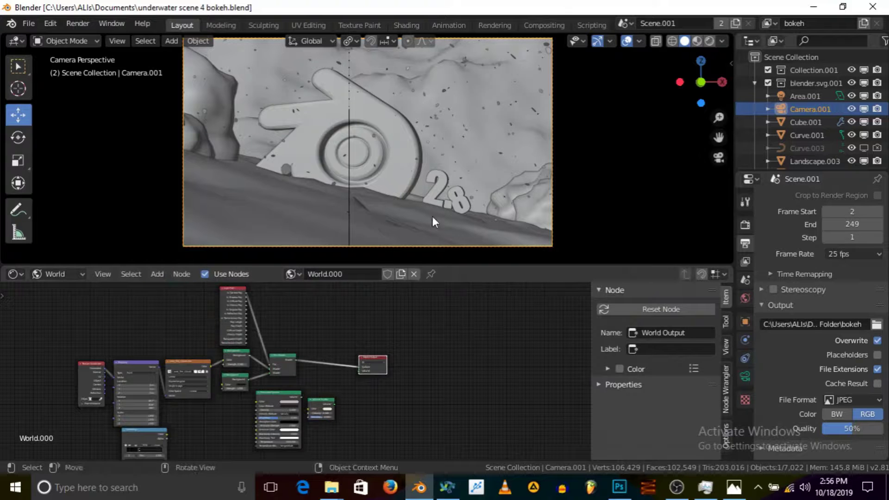
Switch the shader nodes from World to Object and select the seabed landscape to inspect its material nodes.
{"action": "left_click", "coordinate": [68, 273]}
{"action": "left_click", "coordinate": [82, 291]}
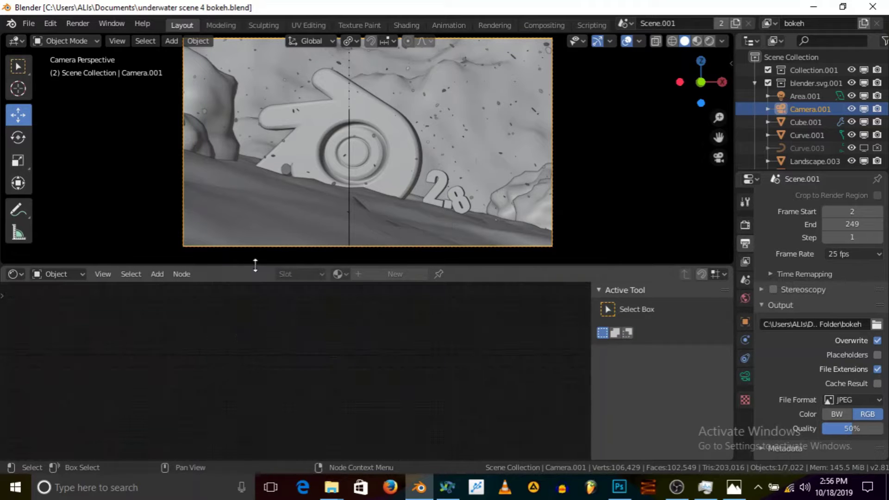
{"action": "left_click", "coordinate": [254, 208]}
{"action": "scroll", "coordinate": [237, 361], "scroll_direction": "up", "scroll_amount": 4}
{"action": "scroll", "coordinate": [236, 331], "scroll_direction": "up", "scroll_amount": 5}
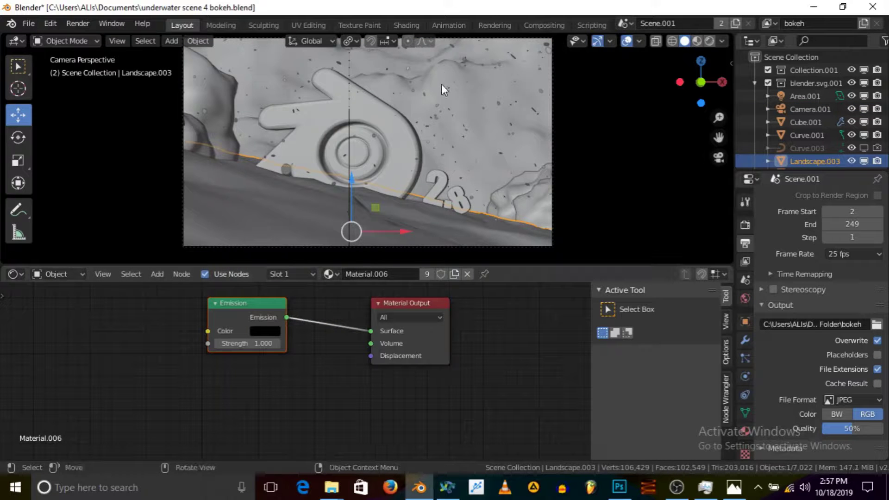
Select the floating particles Cube.001 and check the render engine in the scene's render settings.
{"action": "left_click", "coordinate": [479, 148]}
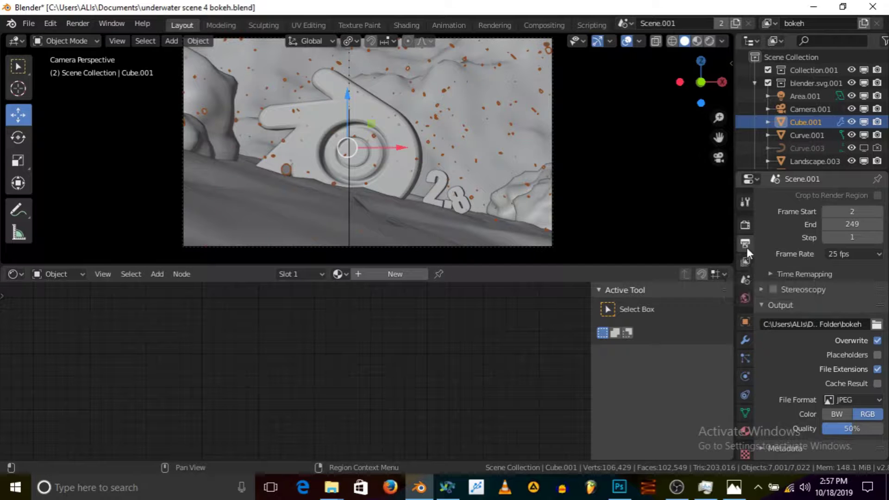
{"action": "left_click", "coordinate": [746, 227]}
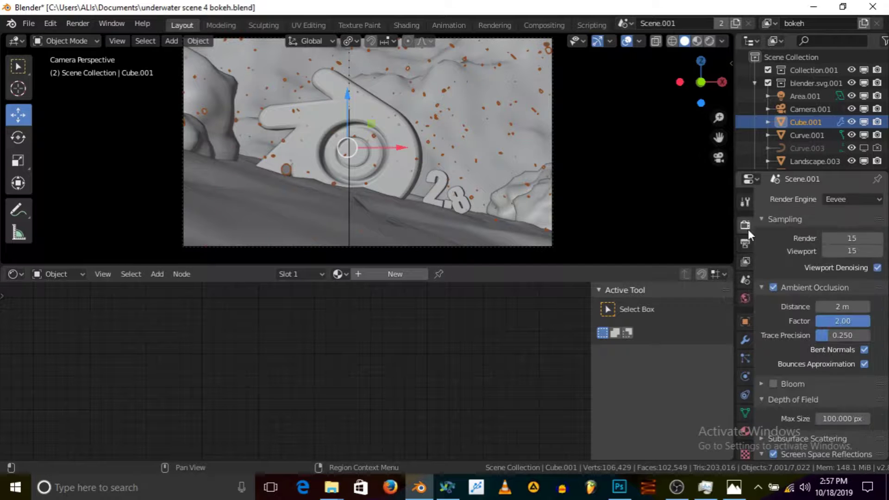
{"action": "left_click", "coordinate": [855, 200]}
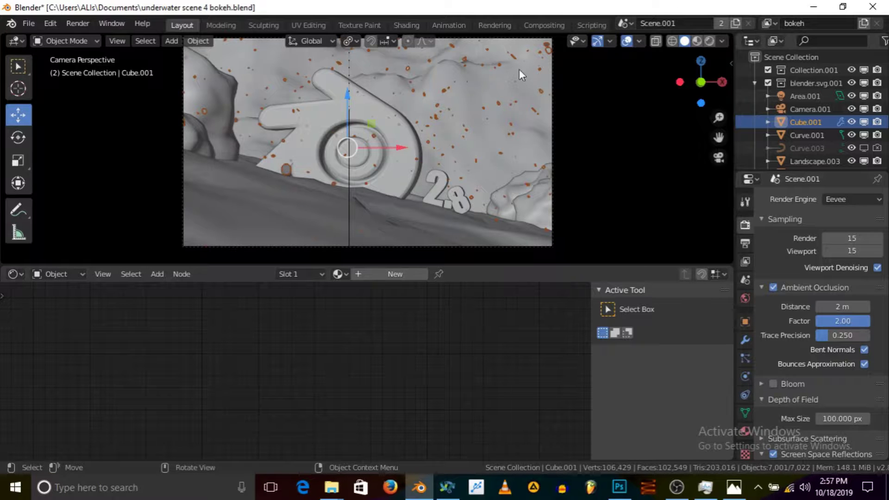
Select Camera.001 and compare the rendered particles with its depth of field turned off and back on.
{"action": "left_click", "coordinate": [553, 97]}
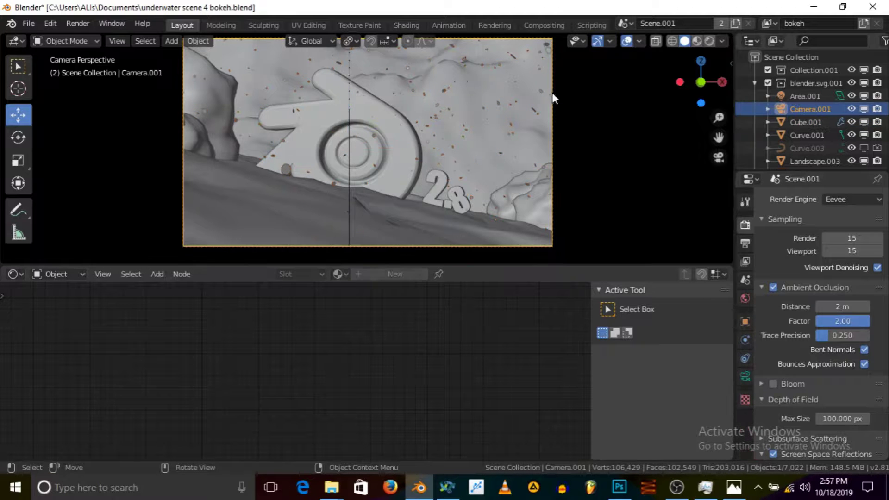
{"action": "left_click", "coordinate": [745, 374]}
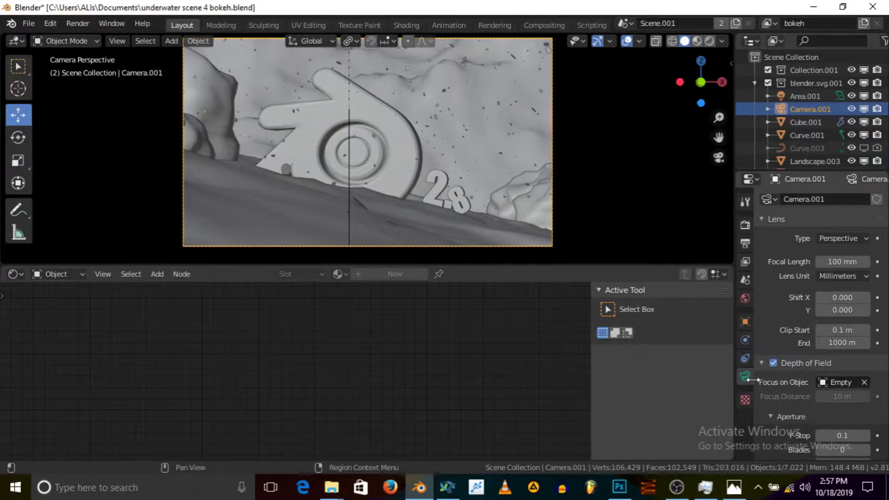
{"action": "left_click", "coordinate": [773, 362]}
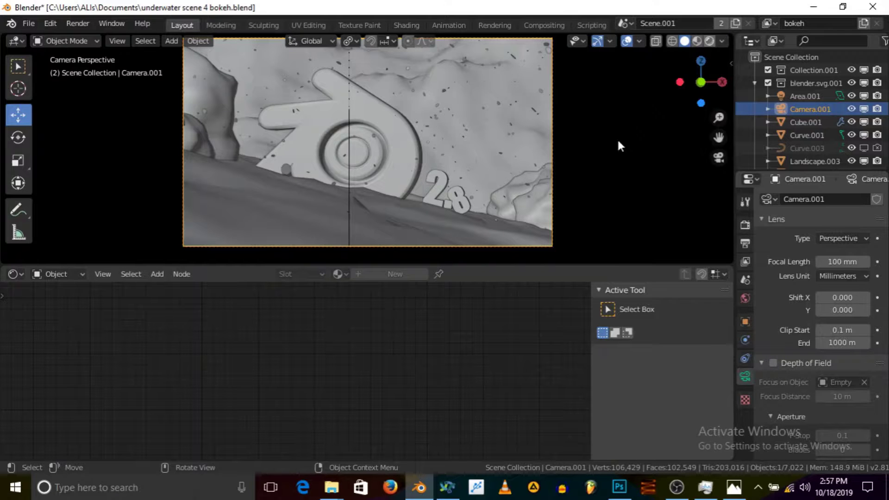
{"action": "key", "text": "shift+z"}
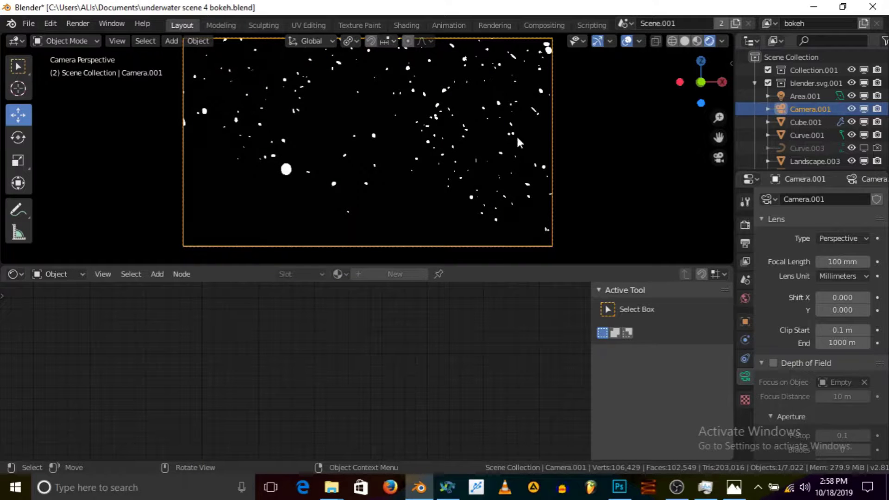
{"action": "left_click", "coordinate": [775, 364]}
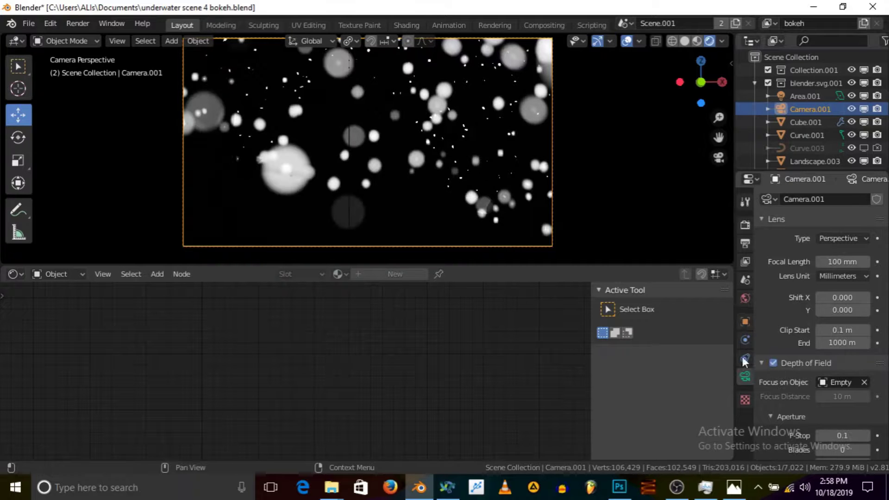
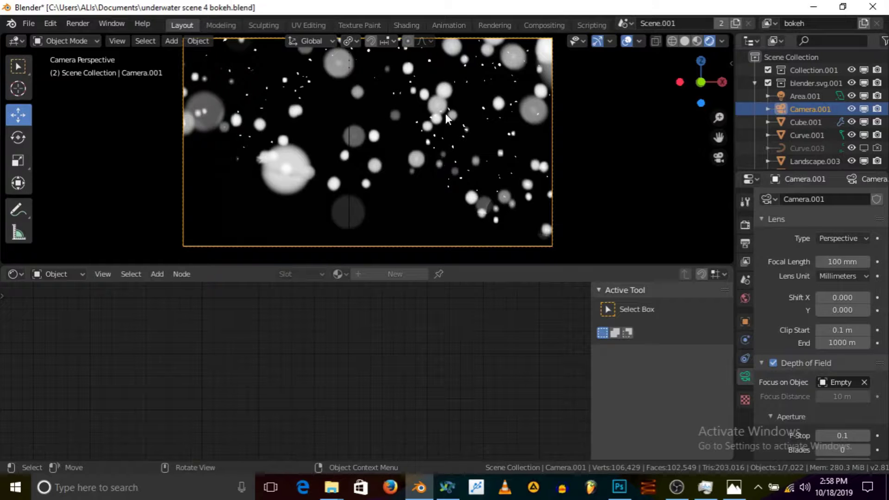
Turn the lower editor back into a 3D Viewport and move the focus Empty about -53.5 m along Y, beyond the logo.
{"action": "left_click", "coordinate": [14, 275]}
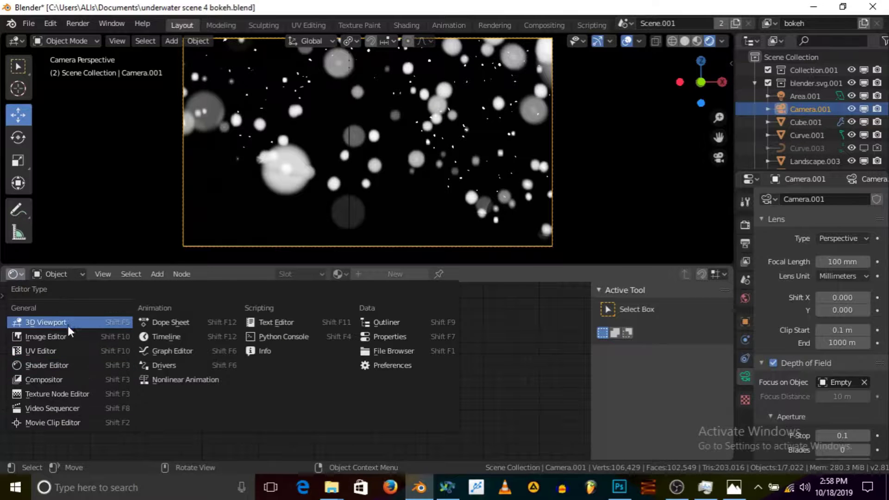
{"action": "left_click", "coordinate": [51, 322]}
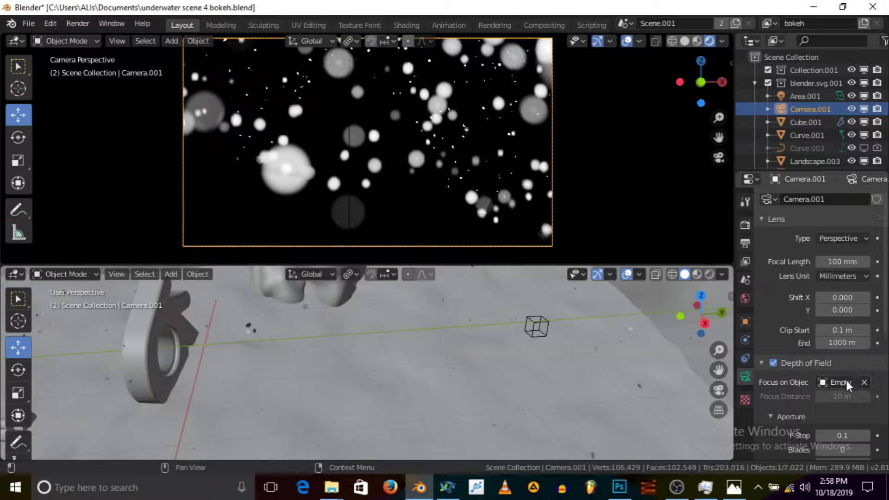
{"action": "left_click", "coordinate": [537, 326]}
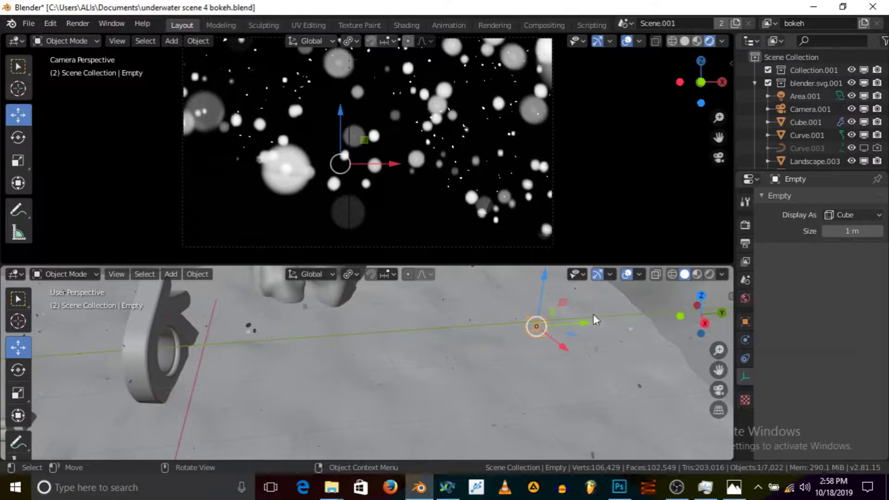
{"action": "left_click_drag", "start_coordinate": [586, 320], "coordinate": [142, 347]}
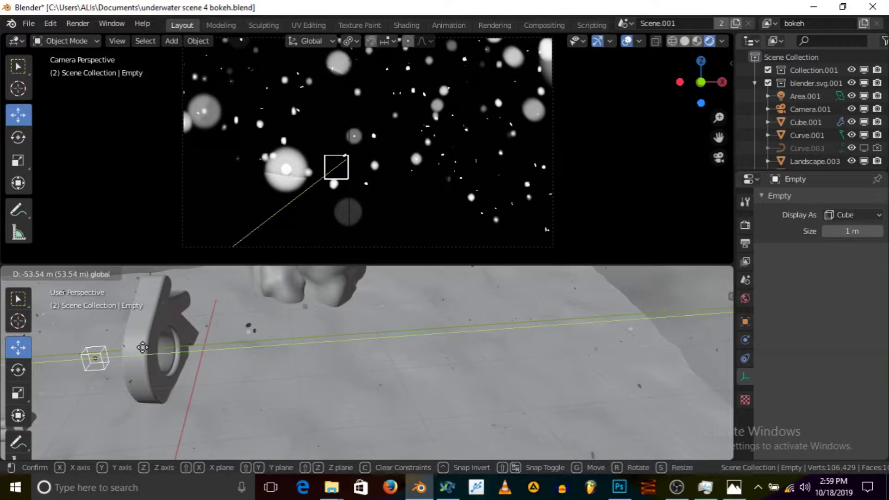
{"action": "left_click_drag", "start_coordinate": [142, 347], "coordinate": [142, 347]}
Frame the focus Empty and shift it along Y to just past the logo, about 11.7 m from its last position.
{"action": "key", "text": "KP_Decimal"}
{"action": "scroll", "coordinate": [376, 369], "scroll_direction": "up", "scroll_amount": 8}
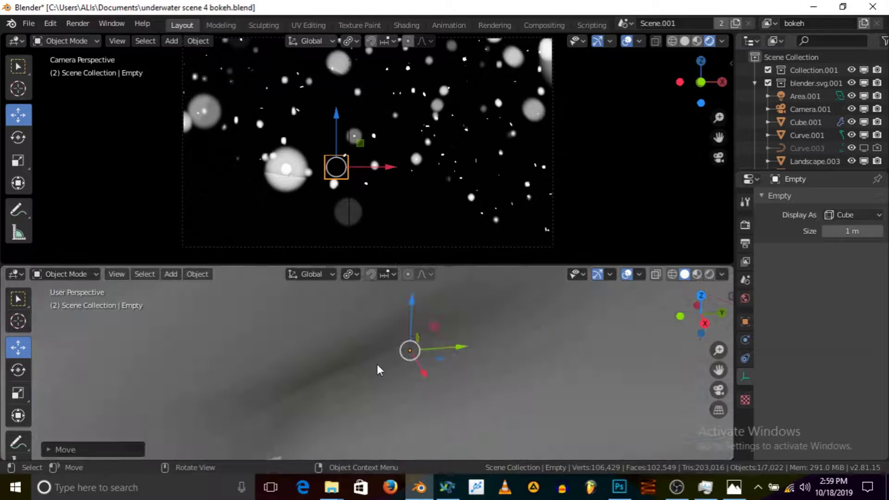
{"action": "scroll", "coordinate": [535, 334], "scroll_direction": "down", "scroll_amount": 3}
{"action": "scroll", "coordinate": [535, 334], "scroll_direction": "down", "scroll_amount": 4}
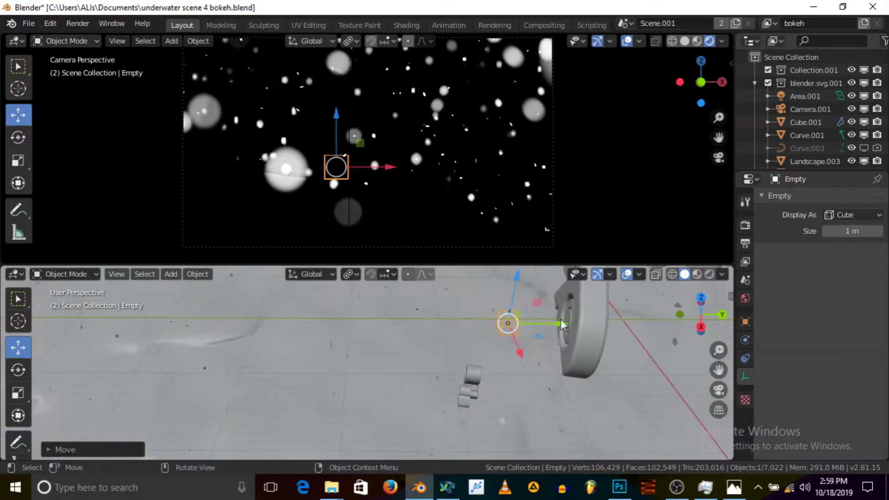
{"action": "left_click_drag", "start_coordinate": [559, 323], "coordinate": [202, 327]}
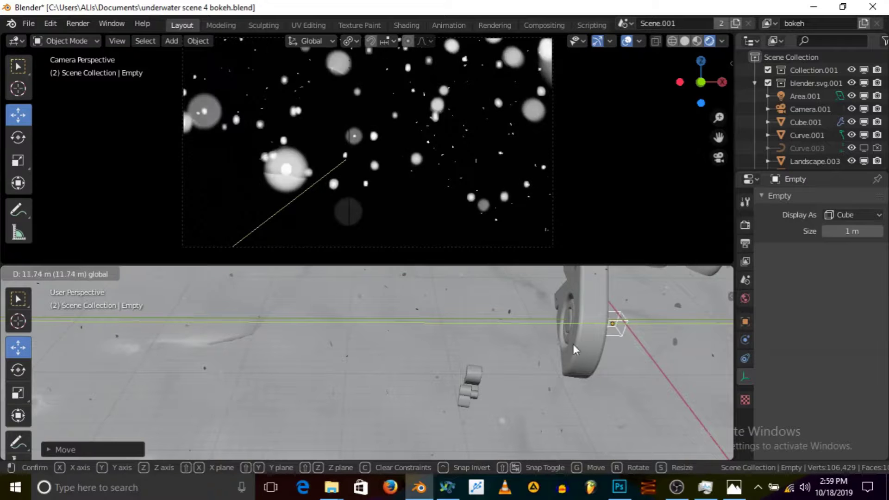
{"action": "left_click", "coordinate": [610, 340]}
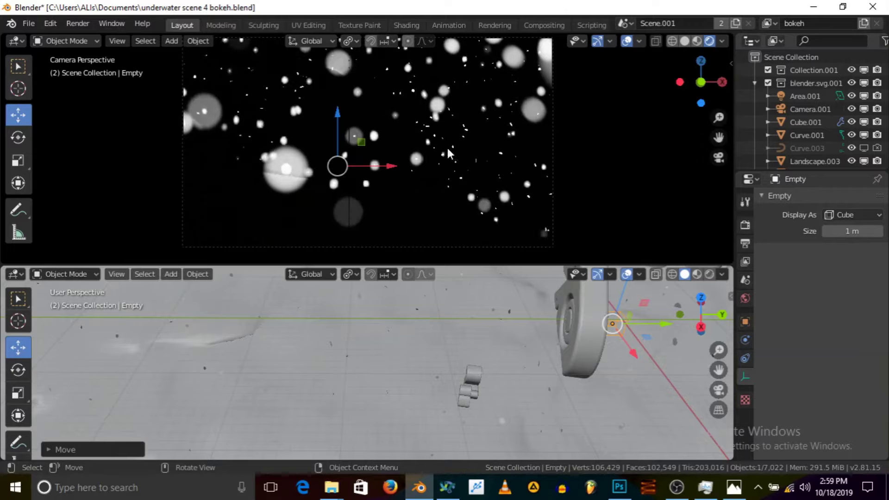
Examine the focus Empty's position beside the logo from several angles against the rendered bokeh in the camera view.
{"action": "scroll", "coordinate": [435, 379], "scroll_direction": "down", "scroll_amount": 4}
{"action": "scroll", "coordinate": [515, 346], "scroll_direction": "up", "scroll_amount": 8}
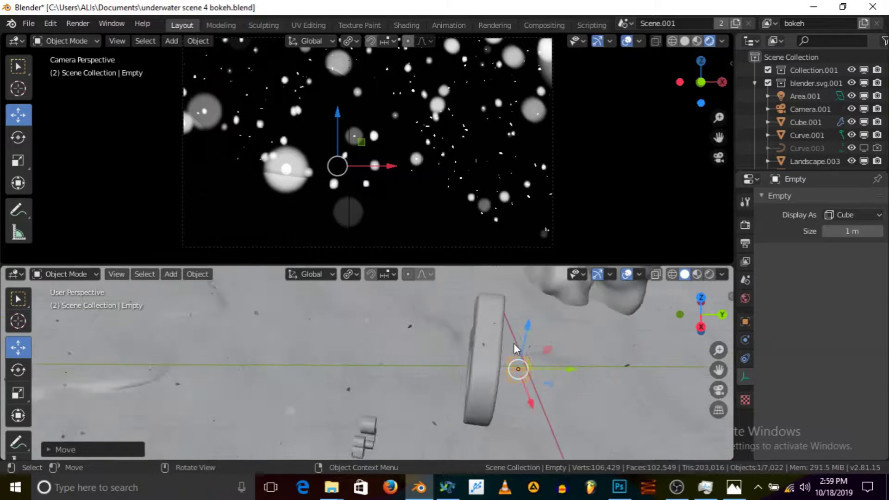
{"action": "scroll", "coordinate": [482, 364], "scroll_direction": "down", "scroll_amount": 3}
{"action": "middle_click_drag", "start_coordinate": [483, 364], "coordinate": [444, 326]}
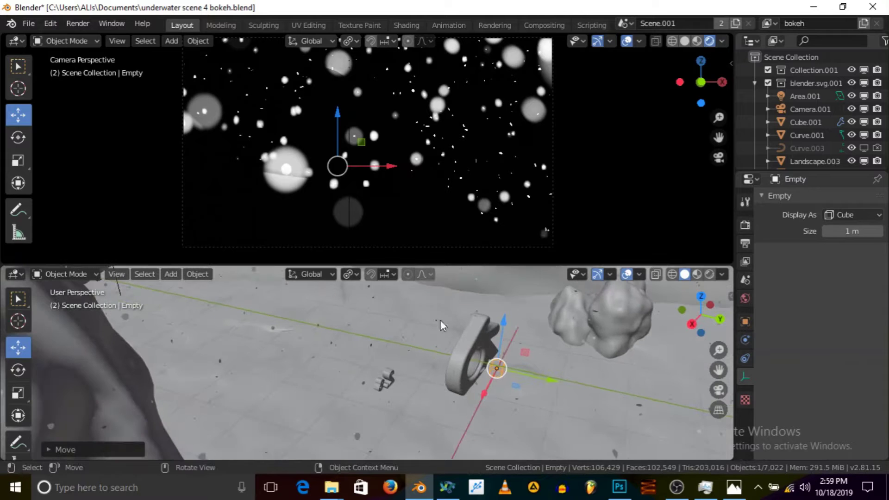
{"action": "scroll", "coordinate": [471, 353], "scroll_direction": "up", "scroll_amount": 2}
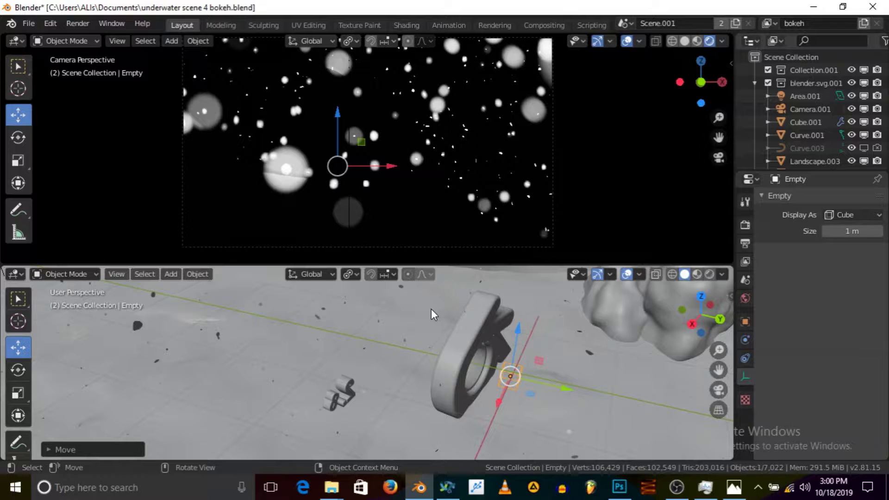
{"action": "scroll", "coordinate": [394, 315], "scroll_direction": "down", "scroll_amount": 3}
{"action": "middle_click_drag", "start_coordinate": [508, 344], "coordinate": [481, 340]}
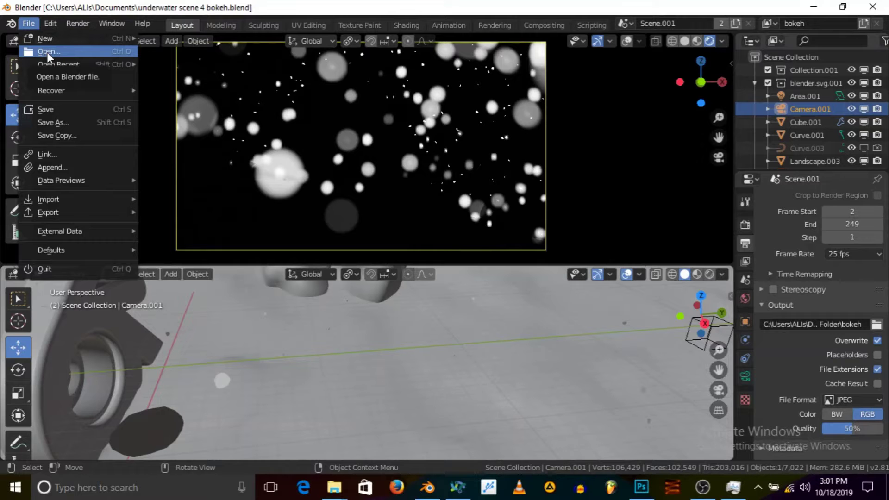
Open the file underwater scene arrng.blend from the Documents folder.
{"action": "left_click", "coordinate": [81, 51]}
{"action": "scroll", "coordinate": [343, 301], "scroll_direction": "down", "scroll_amount": 8}
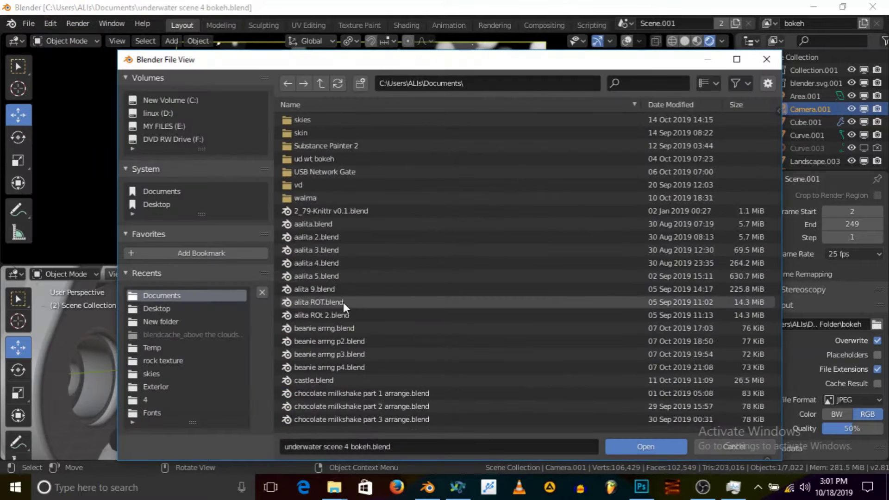
{"action": "scroll", "coordinate": [343, 302], "scroll_direction": "down", "scroll_amount": 5}
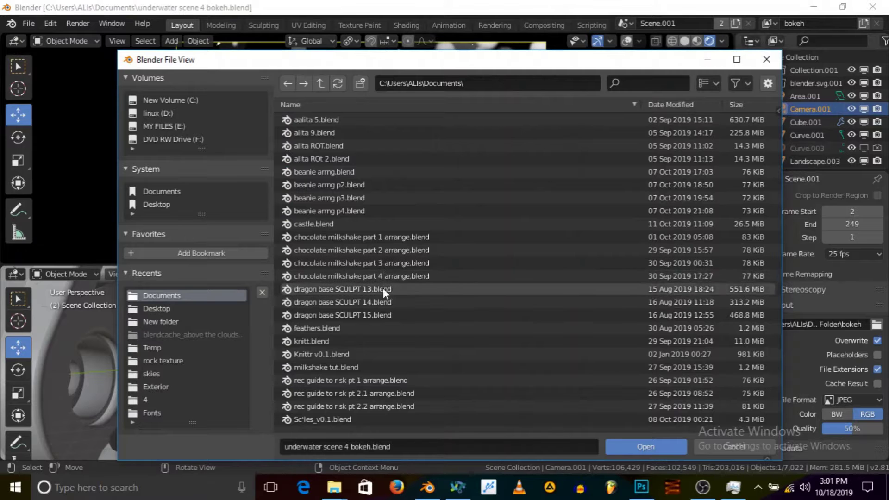
{"action": "scroll", "coordinate": [359, 348], "scroll_direction": "down", "scroll_amount": 7}
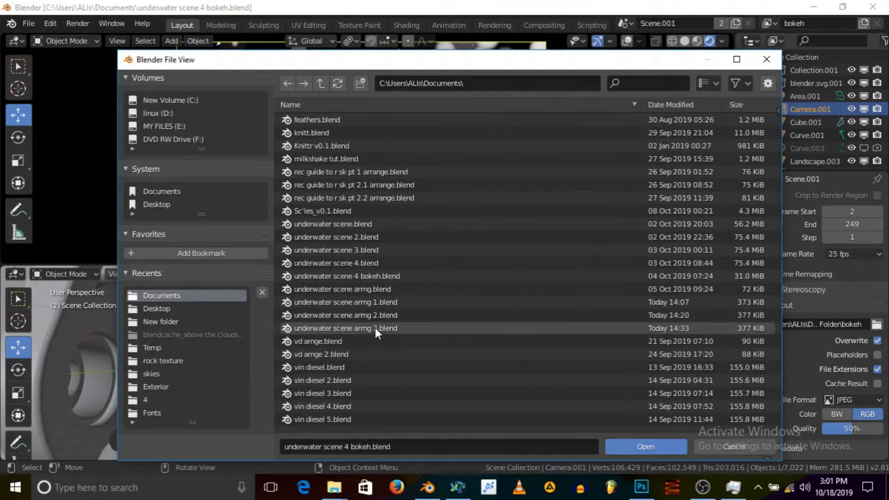
{"action": "double_click", "coordinate": [347, 289]}
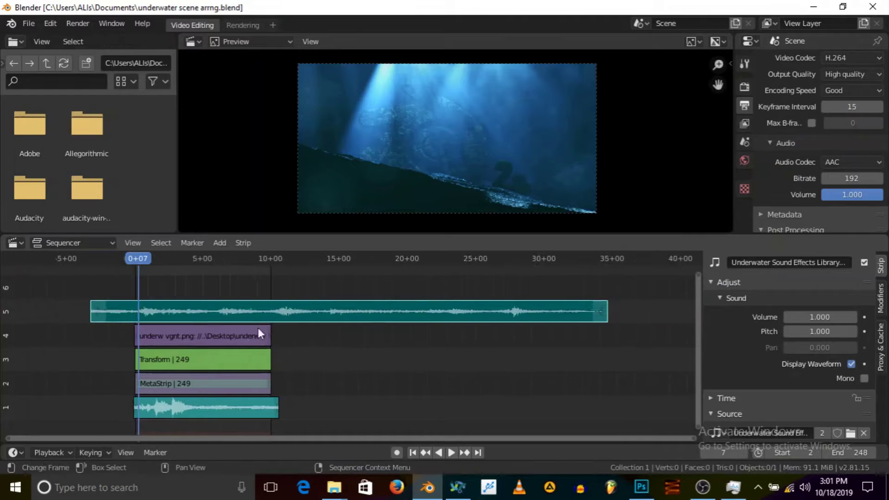
Mute the long underwater sound strip in channel 5 and the sound strip in channel 1 of the sequencer.
{"action": "scroll", "coordinate": [264, 324], "scroll_direction": "up", "scroll_amount": 4}
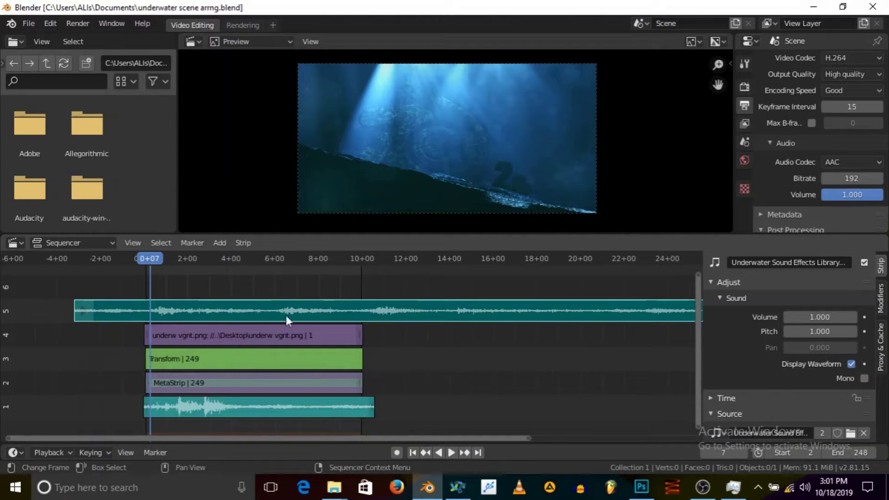
{"action": "scroll", "coordinate": [238, 338], "scroll_direction": "up", "scroll_amount": 2}
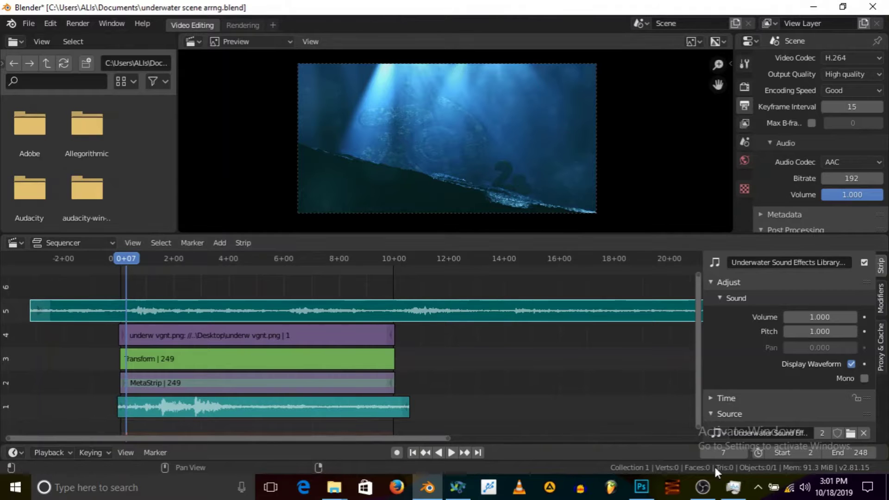
{"action": "scroll", "coordinate": [793, 351], "scroll_direction": "down", "scroll_amount": 3}
{"action": "scroll", "coordinate": [792, 351], "scroll_direction": "up", "scroll_amount": 3}
{"action": "left_click", "coordinate": [862, 262]}
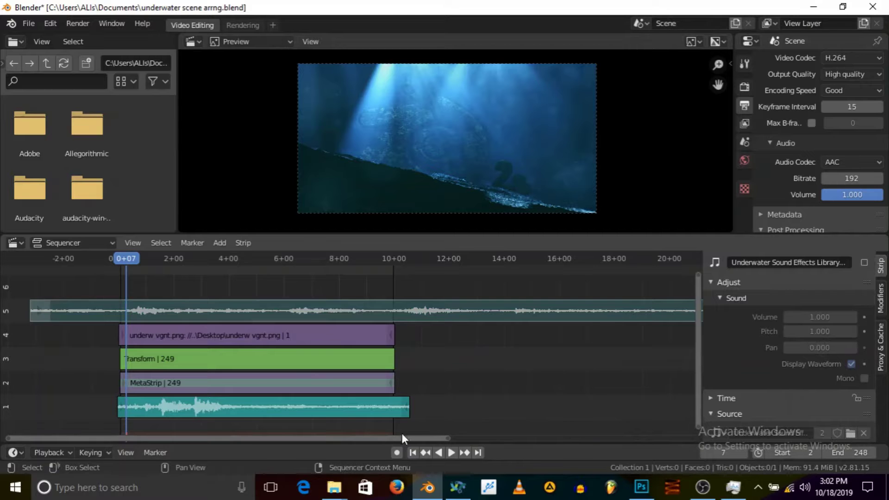
{"action": "left_click", "coordinate": [339, 408]}
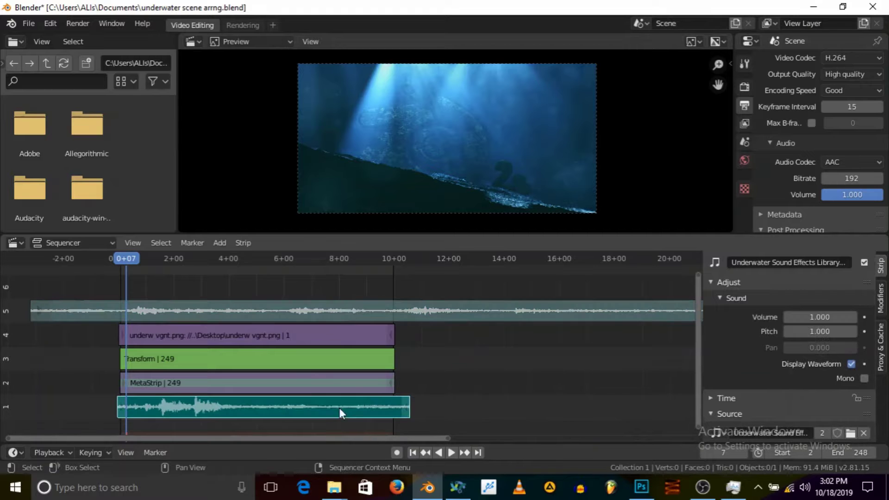
{"action": "left_click", "coordinate": [864, 262]}
Play a short stretch of the sequence from near its start and stop the playback.
{"action": "middle_click_drag", "start_coordinate": [163, 365], "coordinate": [219, 391]}
{"action": "scroll", "coordinate": [212, 392], "scroll_direction": "up", "scroll_amount": 1}
{"action": "left_click_drag", "start_coordinate": [193, 259], "coordinate": [106, 171]}
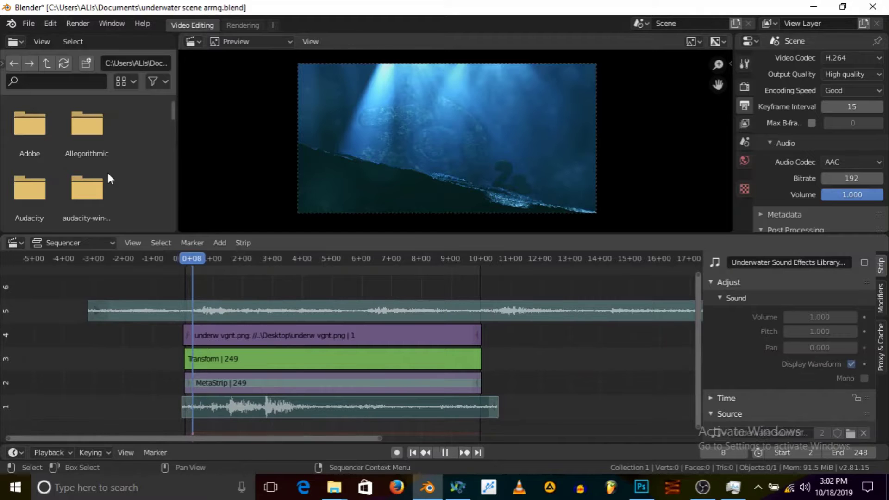
{"action": "left_click", "coordinate": [450, 452]}
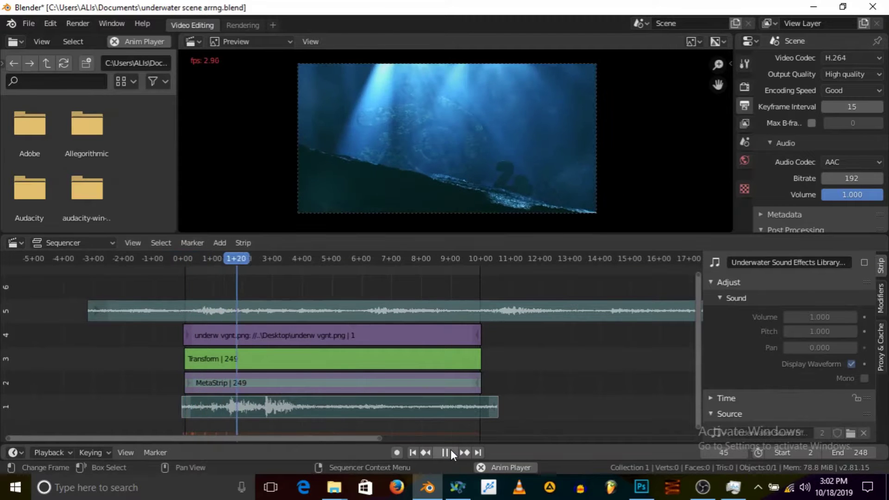
{"action": "left_click", "coordinate": [451, 452]}
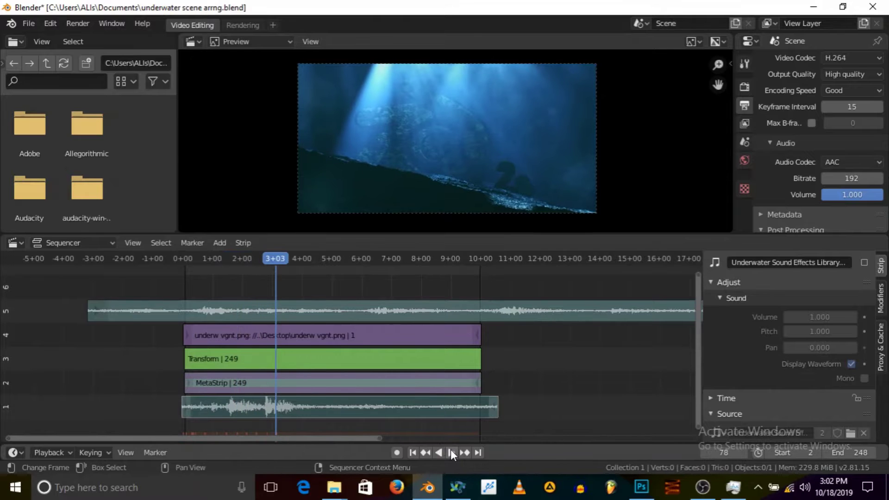
Select MetaStrip in channel 2 and open it to inspect the bokeh and underwater image strips it contains.
{"action": "left_click", "coordinate": [274, 337]}
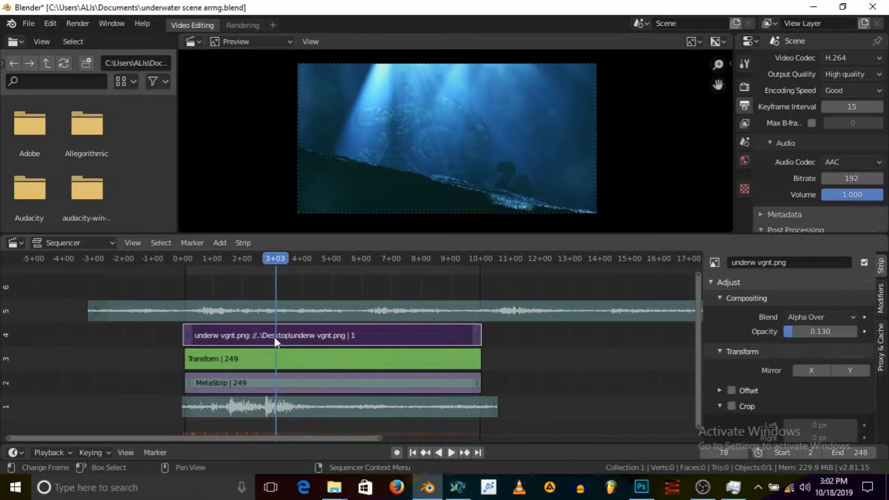
{"action": "left_click", "coordinate": [306, 384]}
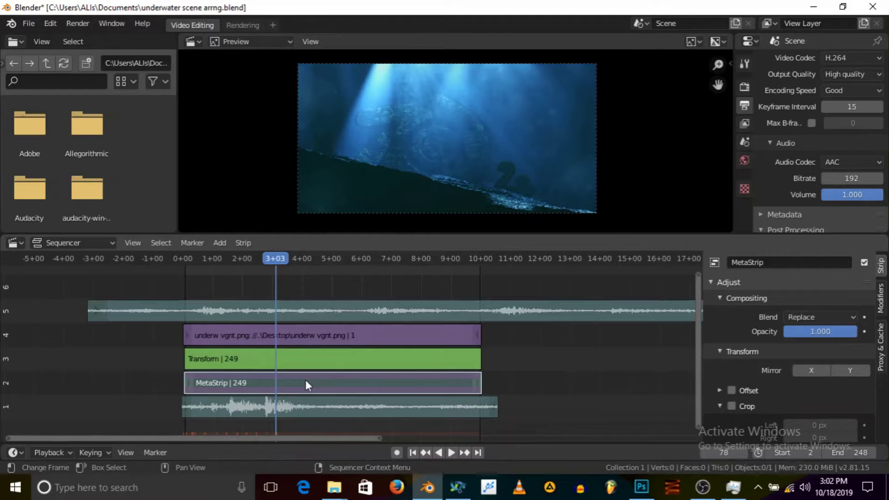
{"action": "right_click", "coordinate": [254, 380]}
{"action": "mouse_move", "coordinate": [255, 381]}
{"action": "right_click", "coordinate": [303, 377]}
{"action": "right_click", "coordinate": [334, 388]}
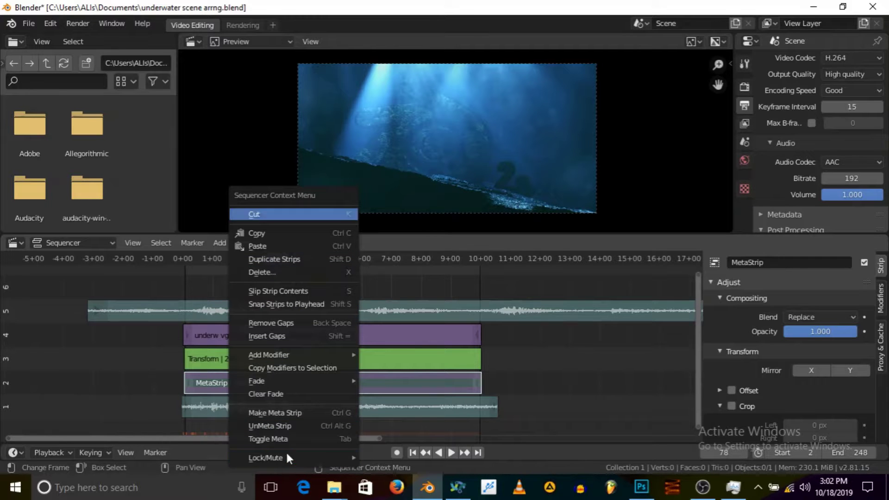
{"action": "left_click", "coordinate": [291, 440]}
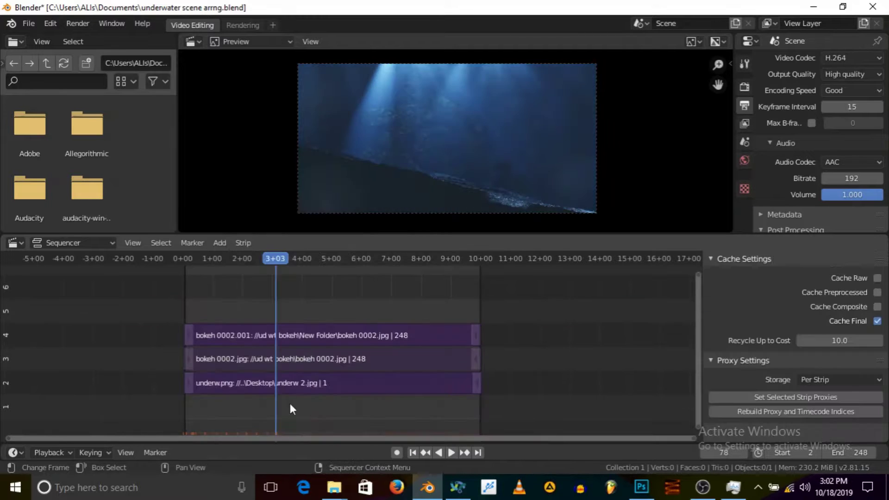
{"action": "scroll", "coordinate": [347, 341], "scroll_direction": "up", "scroll_amount": 4}
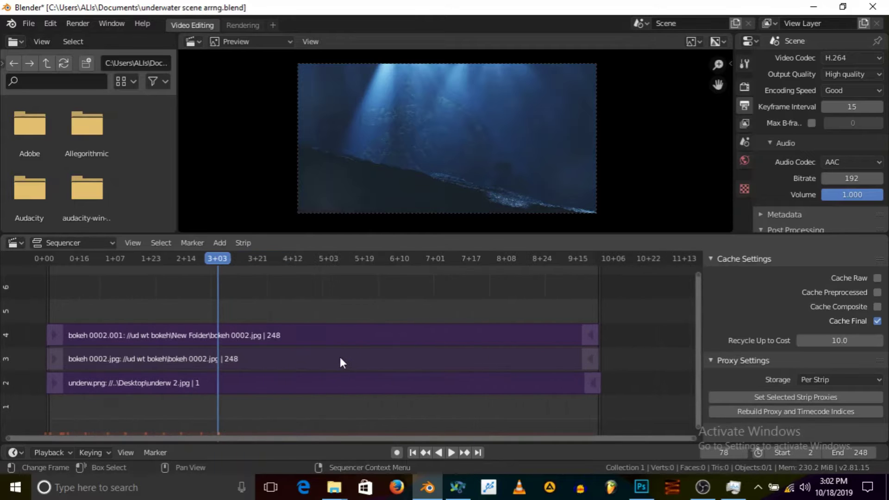
{"action": "scroll", "coordinate": [338, 351], "scroll_direction": "down", "scroll_amount": 1}
{"action": "middle_click_drag", "start_coordinate": [339, 352], "coordinate": [361, 361]}
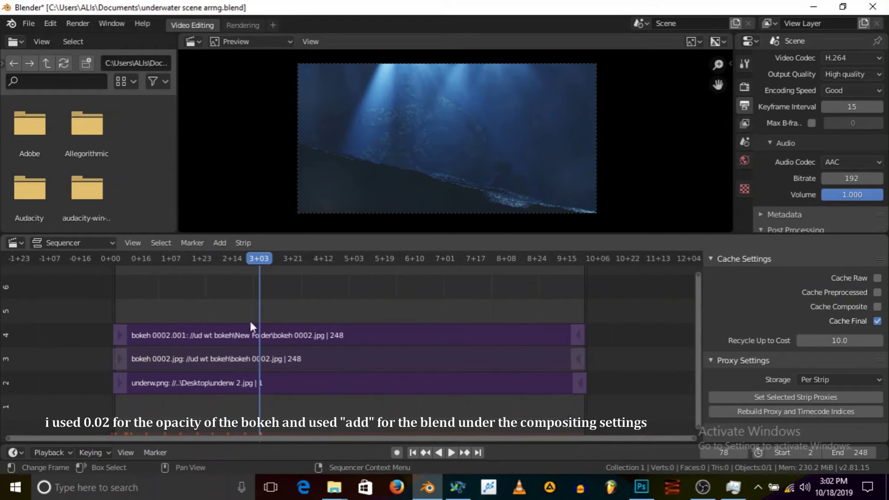
Select the bokeh 0002.001 strip and compare playback with the strip muted and unmuted, checking its blend and opacity.
{"action": "left_click", "coordinate": [244, 334]}
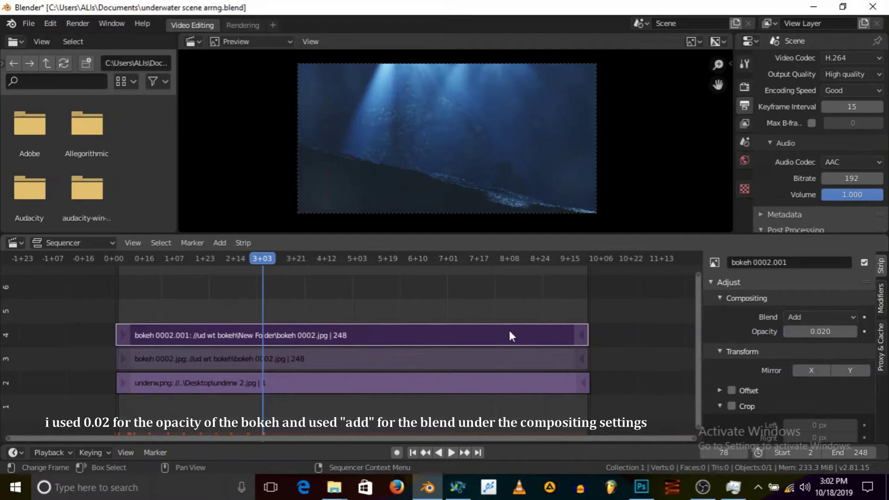
{"action": "left_click", "coordinate": [864, 263]}
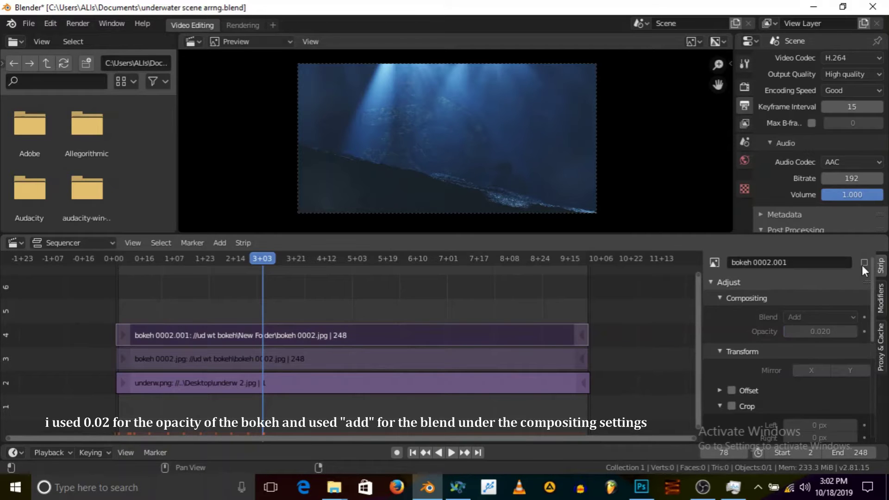
{"action": "left_click_drag", "start_coordinate": [258, 257], "coordinate": [175, 264]}
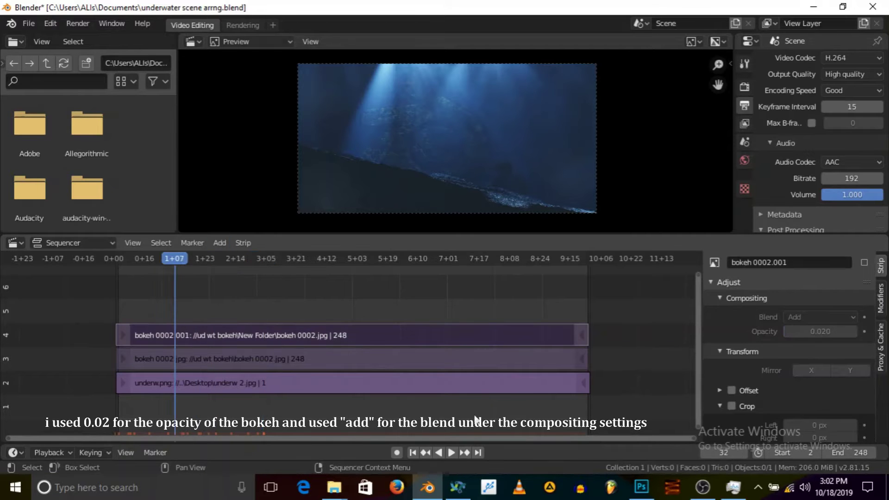
{"action": "left_click", "coordinate": [452, 456]}
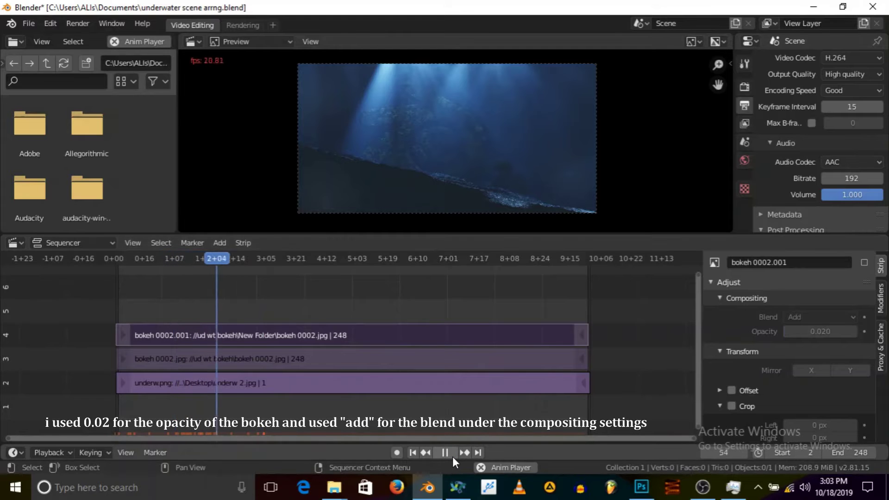
{"action": "left_click", "coordinate": [863, 263]}
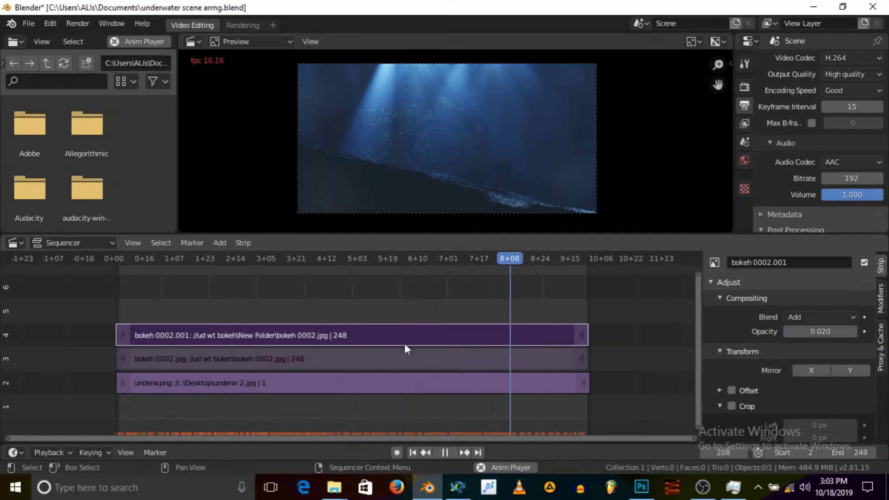
{"action": "left_click", "coordinate": [445, 452]}
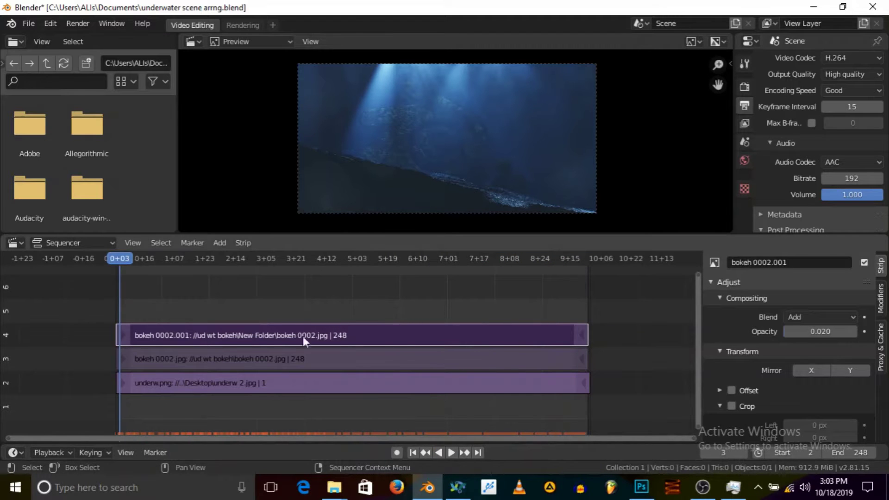
Leave the meta strip and examine the strip modifiers of MetaStrip and the Transform strip, including its color balance, curves and brightness entries.
{"action": "right_click", "coordinate": [317, 292]}
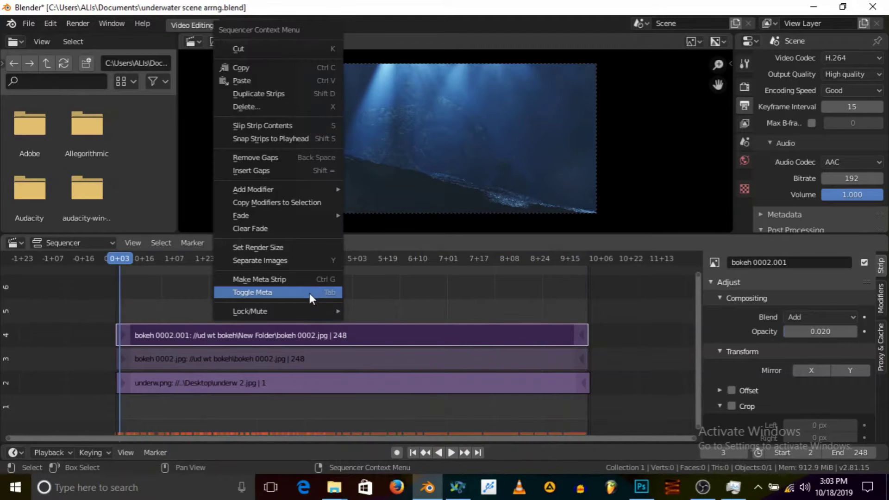
{"action": "left_click", "coordinate": [309, 294]}
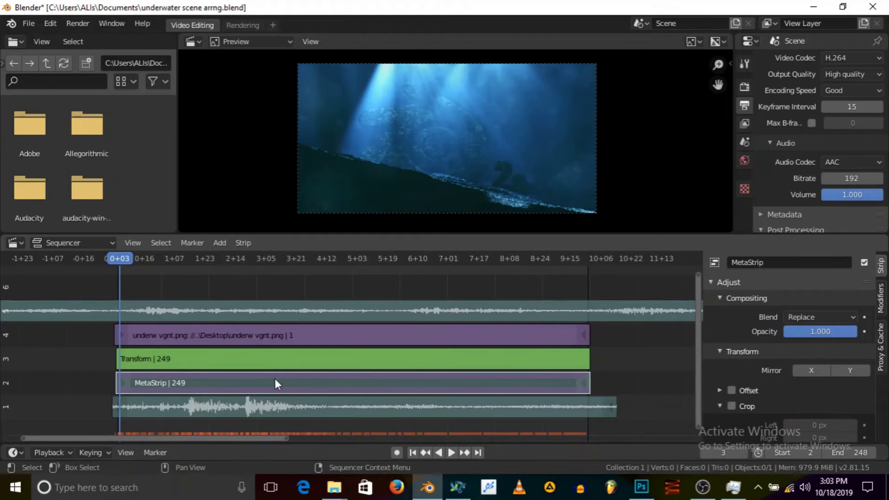
{"action": "left_click", "coordinate": [880, 299]}
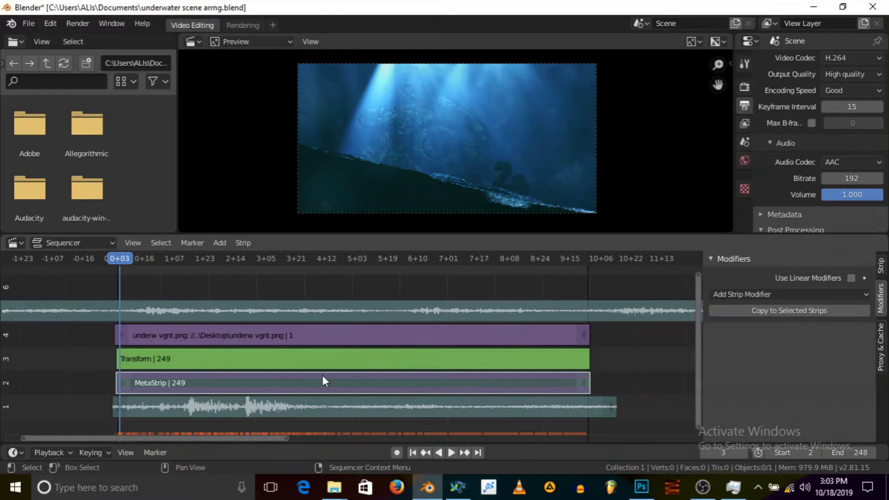
{"action": "left_click", "coordinate": [367, 356]}
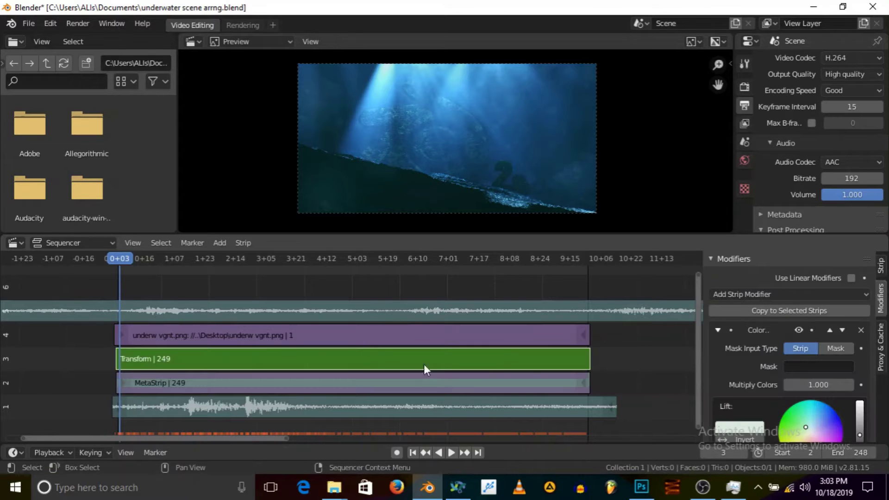
{"action": "left_click", "coordinate": [342, 389]}
{"action": "left_click", "coordinate": [278, 359]}
{"action": "scroll", "coordinate": [833, 338], "scroll_direction": "down", "scroll_amount": 3}
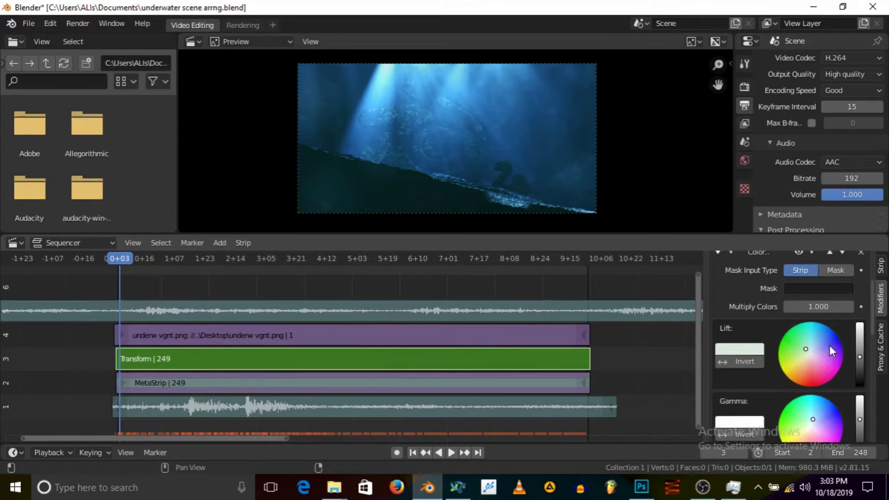
{"action": "scroll", "coordinate": [828, 346], "scroll_direction": "up", "scroll_amount": 2}
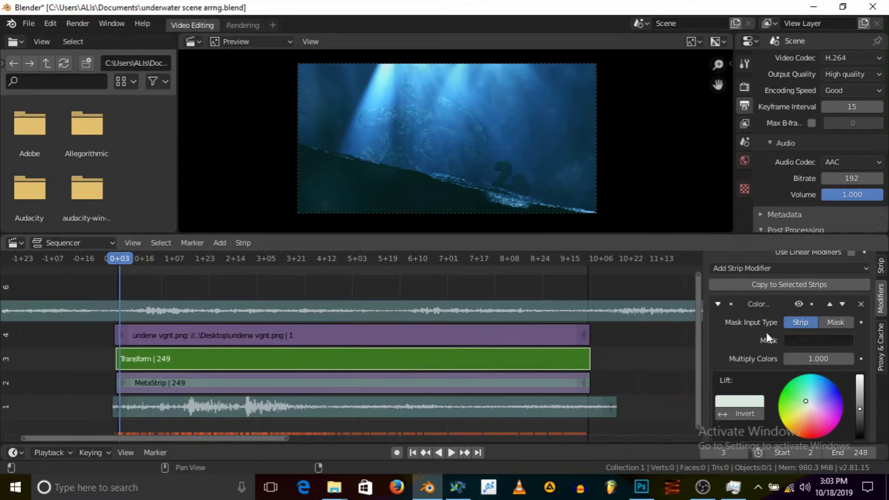
{"action": "scroll", "coordinate": [763, 342], "scroll_direction": "down", "scroll_amount": 8}
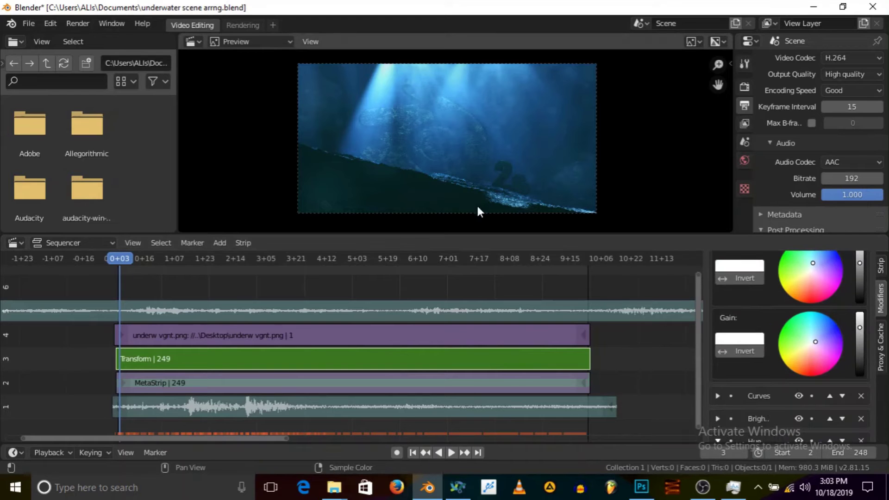
Select the underw vgnt.png strip and repeatedly mute and unmute it to compare the preview with and without the vignette.
{"action": "left_click", "coordinate": [390, 340]}
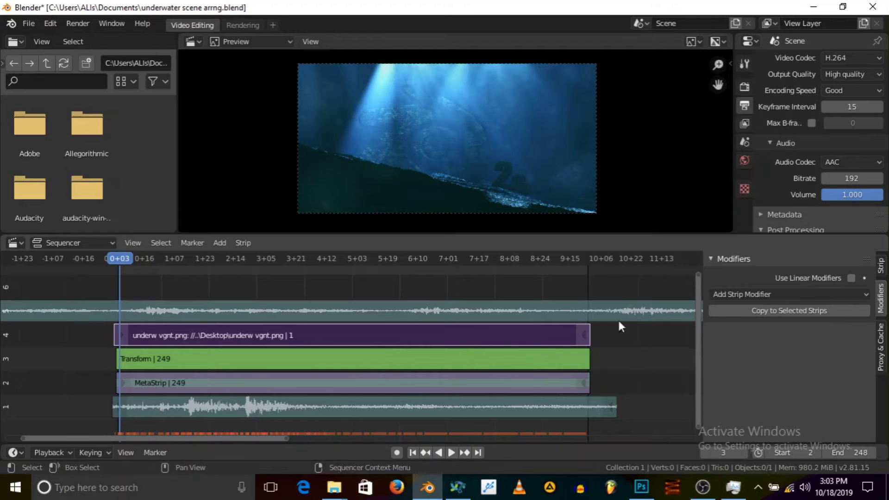
{"action": "left_click", "coordinate": [881, 267]}
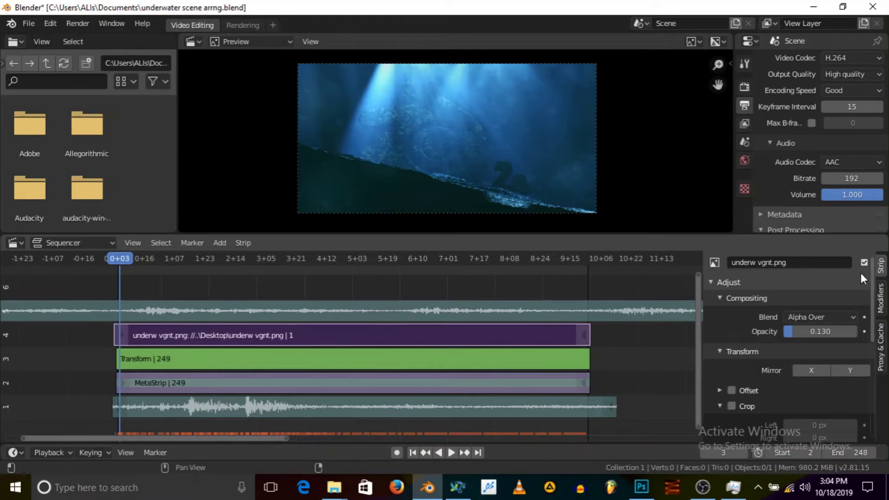
{"action": "left_click", "coordinate": [863, 263]}
{"action": "left_click", "coordinate": [863, 263]}
{"action": "left_click", "coordinate": [864, 263]}
{"action": "left_click", "coordinate": [864, 262]}
{"action": "left_click", "coordinate": [863, 262]}
{"action": "left_click", "coordinate": [864, 262]}
{"action": "left_click", "coordinate": [864, 262]}
{"action": "left_click", "coordinate": [863, 263]}
{"action": "left_click", "coordinate": [863, 263]}
{"action": "left_click", "coordinate": [864, 263]}
{"action": "left_click", "coordinate": [864, 262]}
{"action": "left_click", "coordinate": [863, 263]}
{"action": "scroll", "coordinate": [349, 357], "scroll_direction": "down", "scroll_amount": 5}
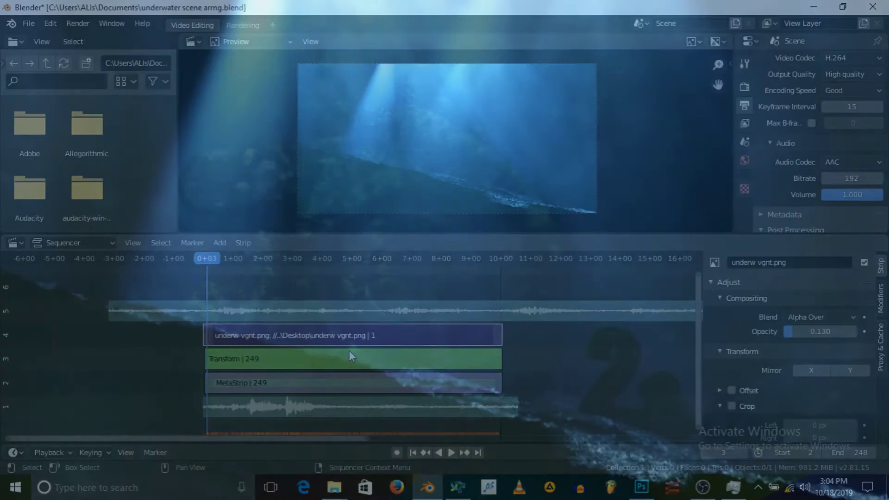